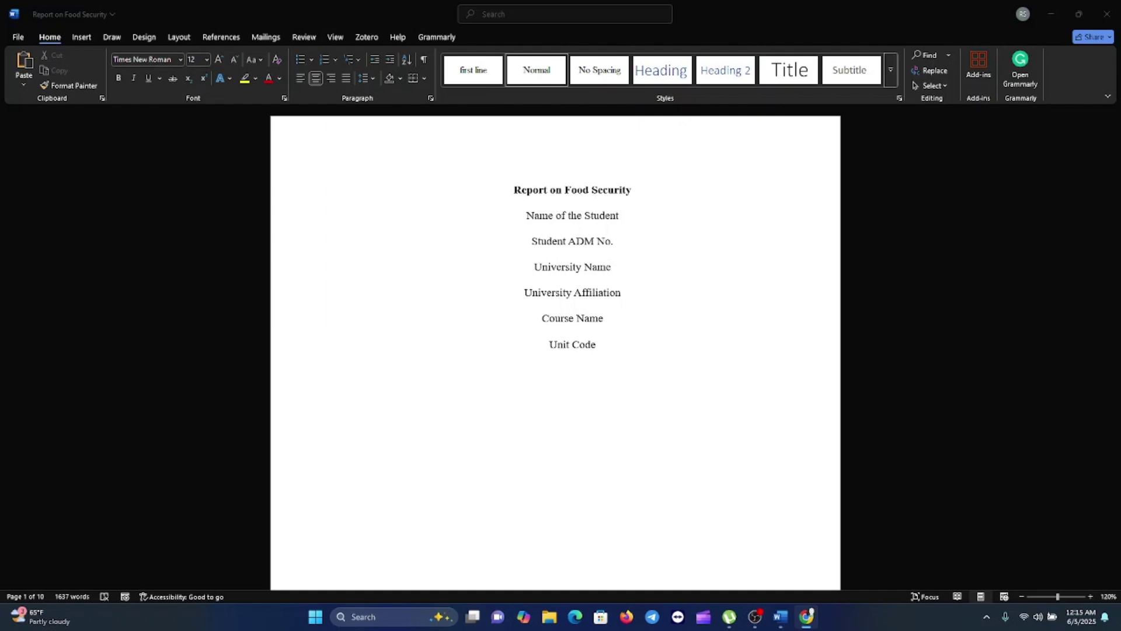
- Look over the report's cover page and the Declaration page that follows it
{"action": "left_click", "coordinate": [549, 382]}
{"action": "scroll", "coordinate": [544, 384], "scroll_direction": "down", "scroll_amount": 2}
{"action": "scroll", "coordinate": [545, 385], "scroll_direction": "down", "scroll_amount": 8}
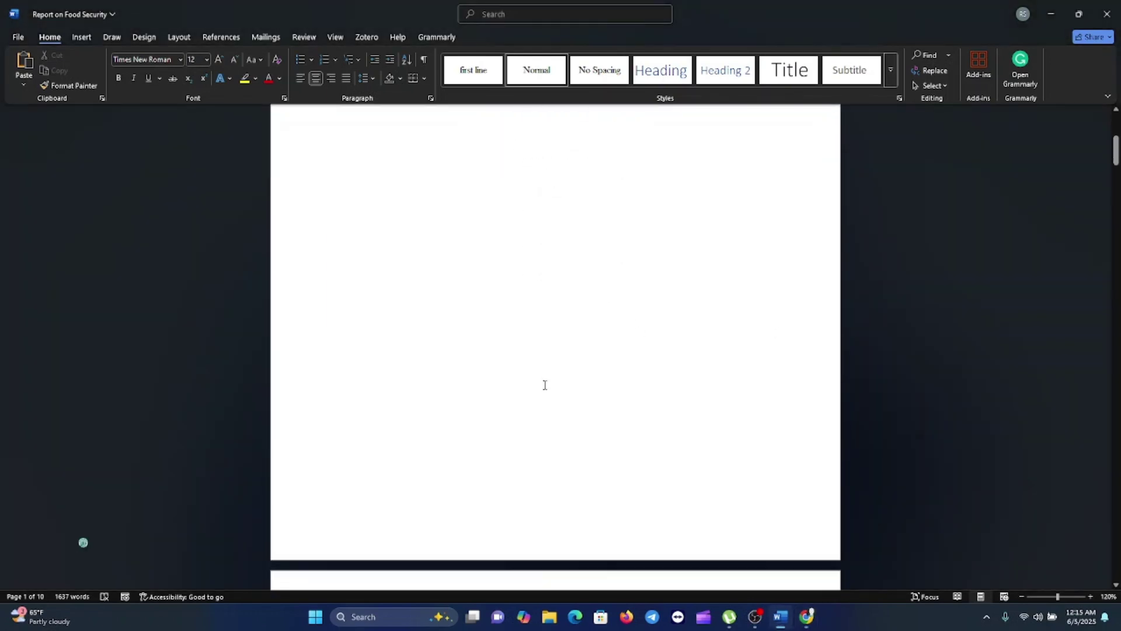
{"action": "scroll", "coordinate": [545, 385], "scroll_direction": "down", "scroll_amount": 9}
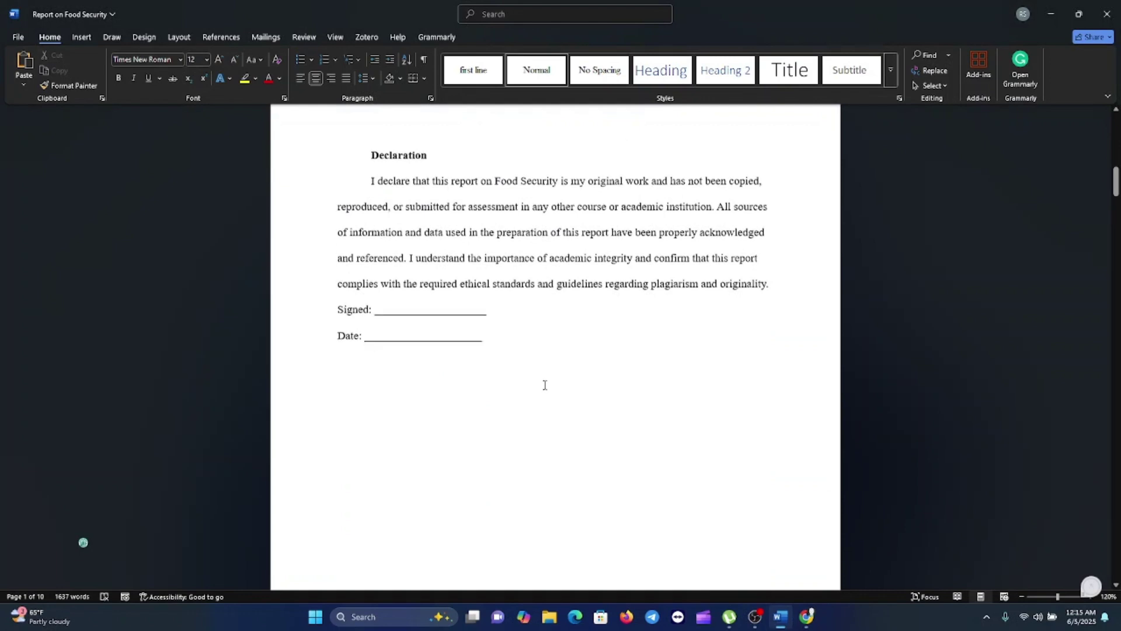
{"action": "scroll", "coordinate": [545, 385], "scroll_direction": "down", "scroll_amount": 1}
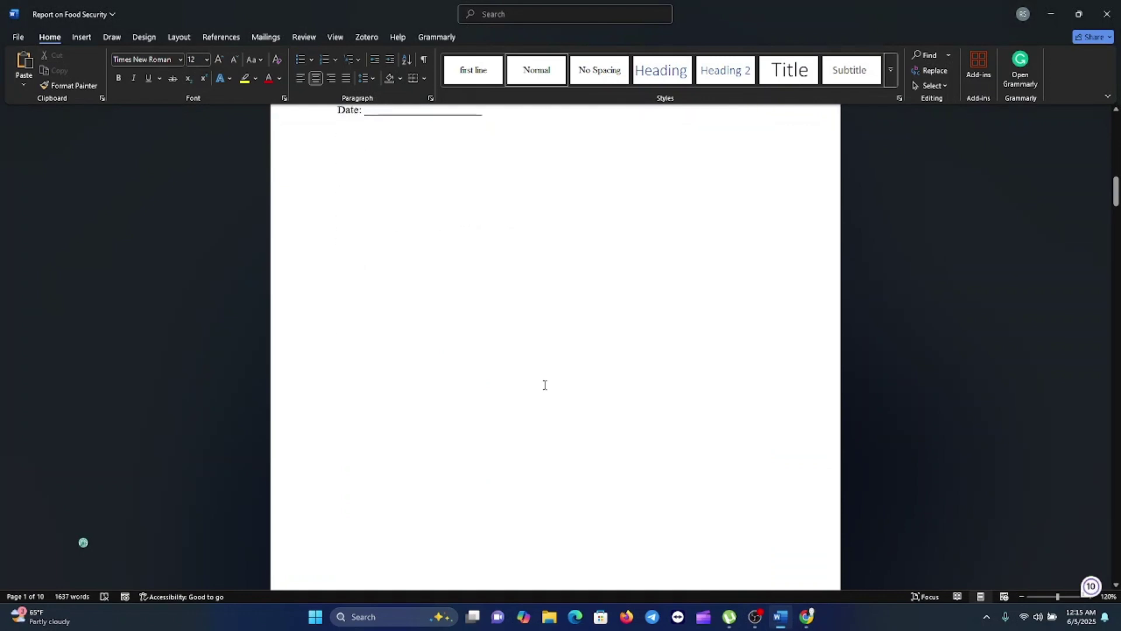
{"action": "scroll", "coordinate": [545, 385], "scroll_direction": "up", "scroll_amount": 9}
{"action": "scroll", "coordinate": [544, 382], "scroll_direction": "up", "scroll_amount": 8}
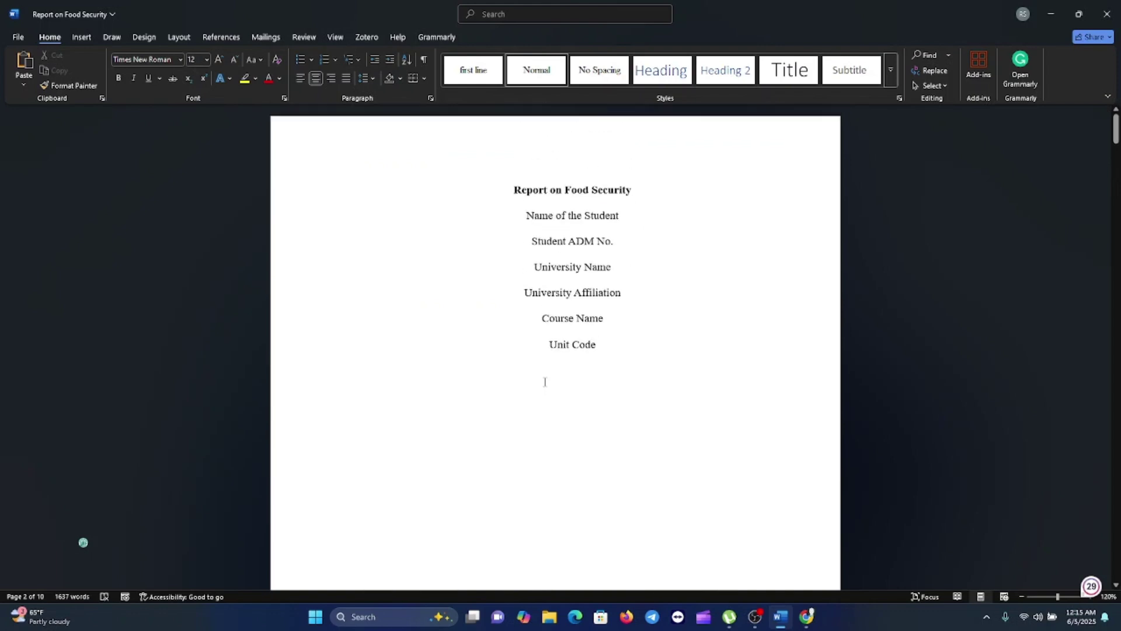
- Review the report's preliminary pages from the cover through Declaration, Acknowledgement and Abstract to the start of the Introduction
{"action": "left_click", "coordinate": [545, 382]}
{"action": "scroll", "coordinate": [553, 393], "scroll_direction": "down", "scroll_amount": 3}
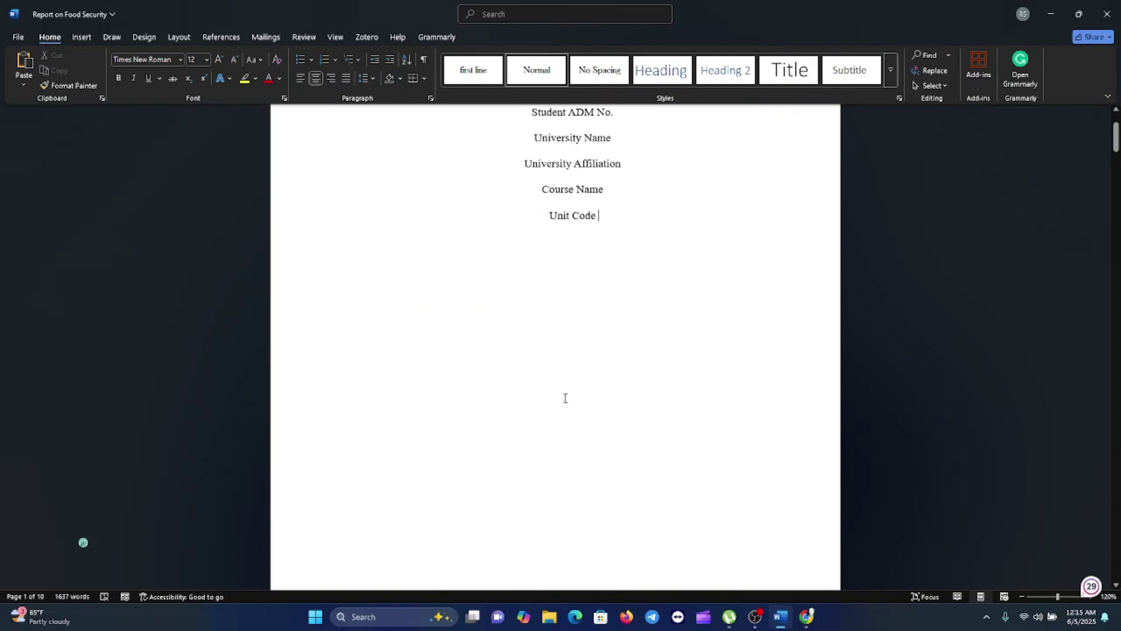
{"action": "scroll", "coordinate": [564, 397], "scroll_direction": "down", "scroll_amount": 10}
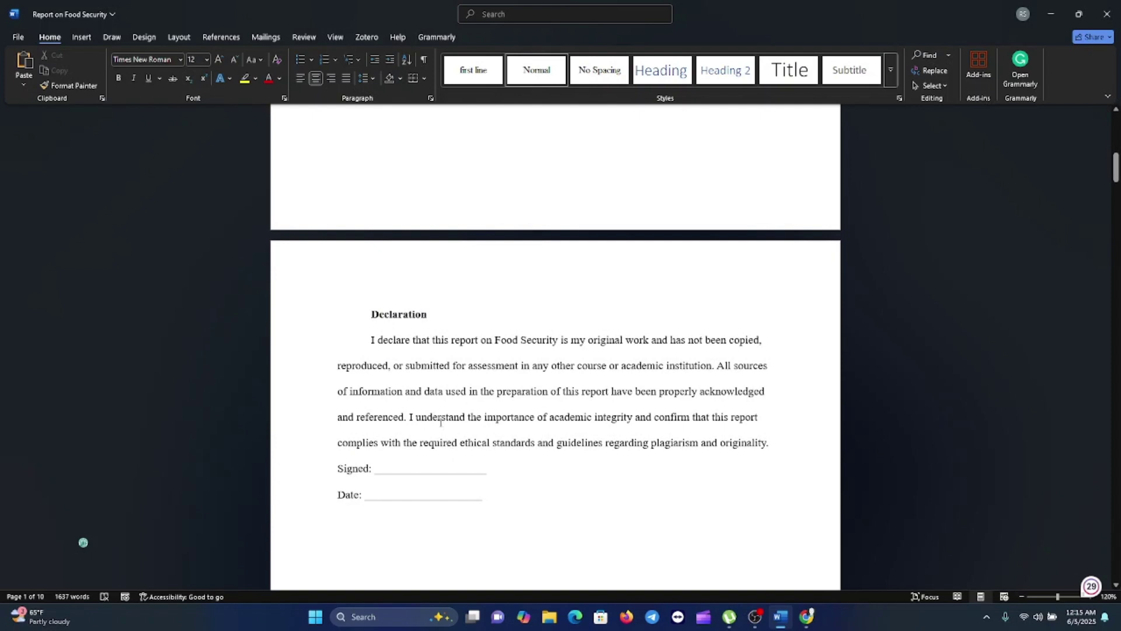
{"action": "scroll", "coordinate": [445, 427], "scroll_direction": "down", "scroll_amount": 10}
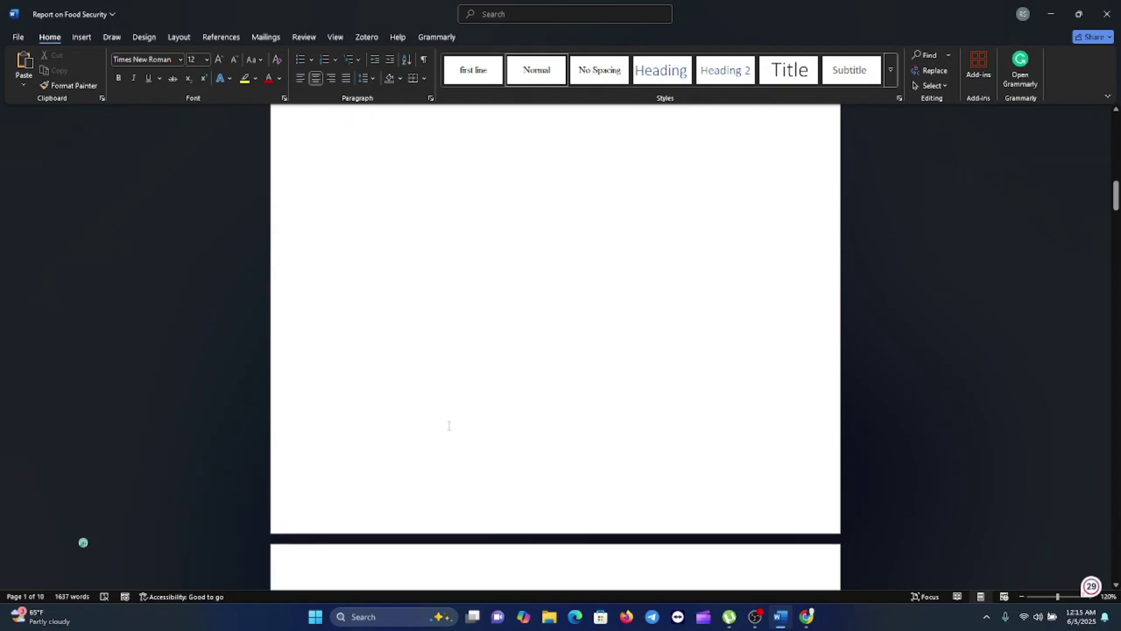
{"action": "scroll", "coordinate": [450, 421], "scroll_direction": "down", "scroll_amount": 1}
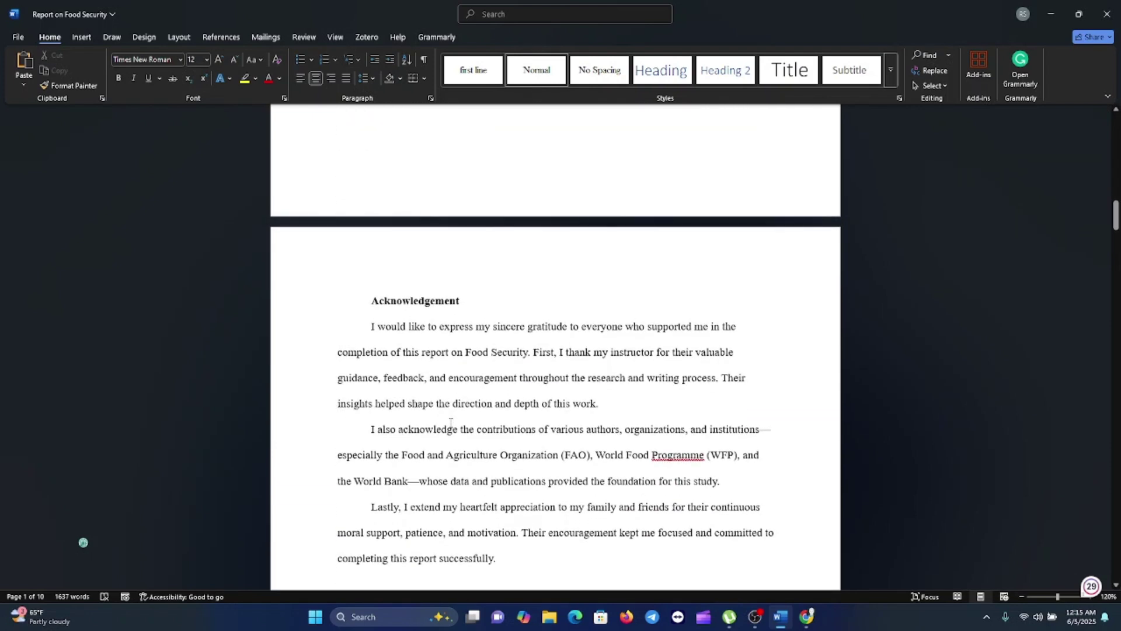
{"action": "scroll", "coordinate": [450, 419], "scroll_direction": "down", "scroll_amount": 1}
{"action": "scroll", "coordinate": [451, 420], "scroll_direction": "down", "scroll_amount": 1}
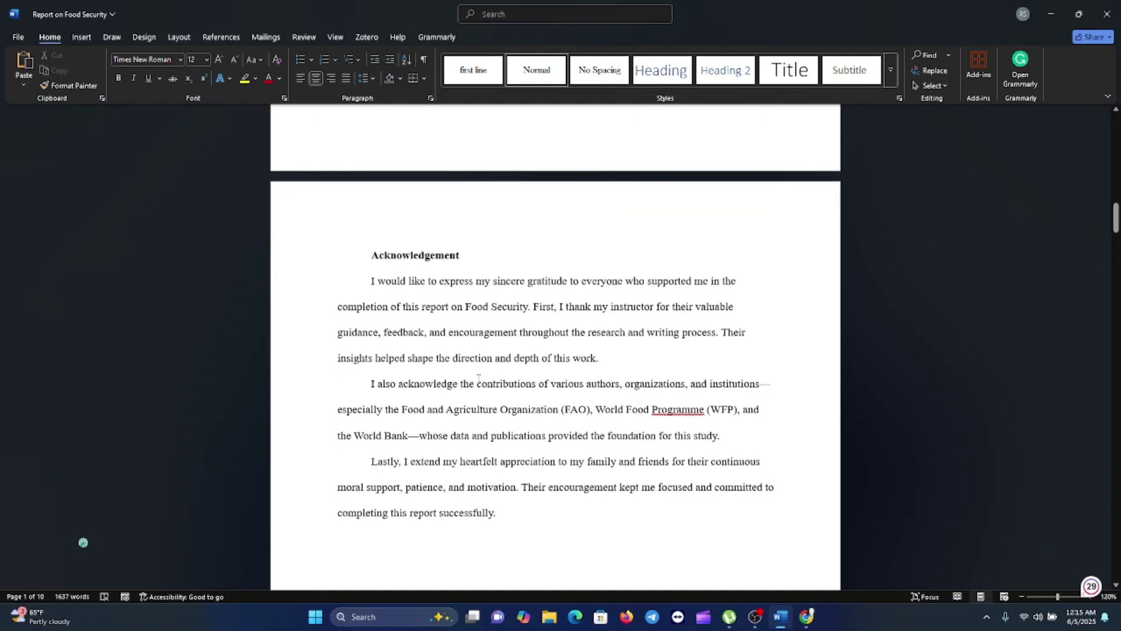
{"action": "scroll", "coordinate": [478, 378], "scroll_direction": "down", "scroll_amount": 12}
{"action": "scroll", "coordinate": [486, 369], "scroll_direction": "down", "scroll_amount": 2}
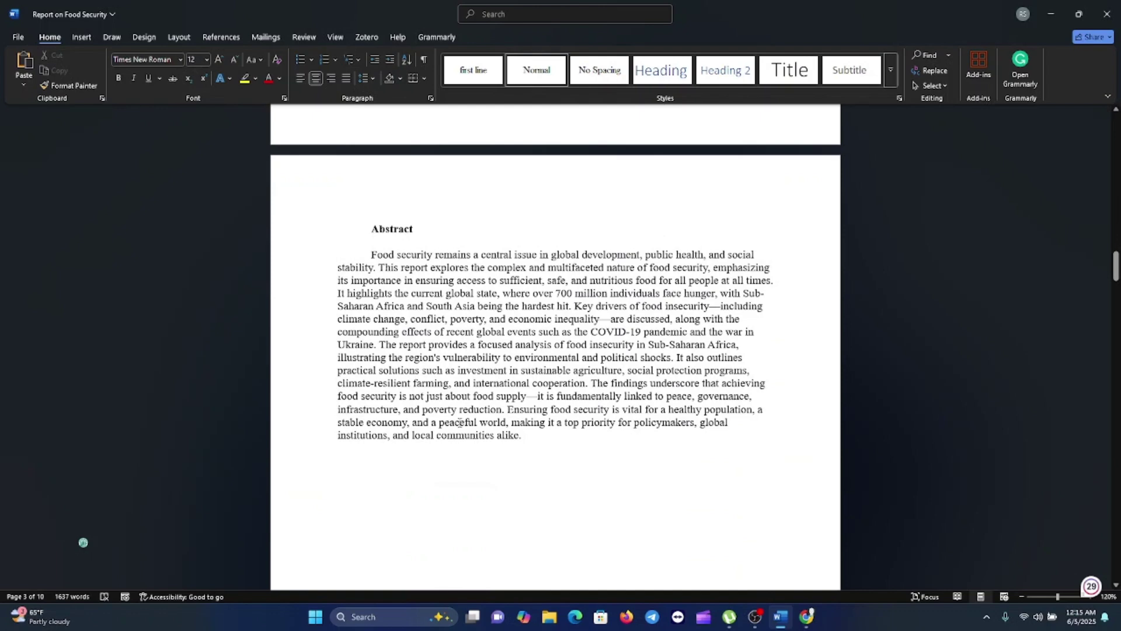
{"action": "scroll", "coordinate": [460, 421], "scroll_direction": "down", "scroll_amount": 13}
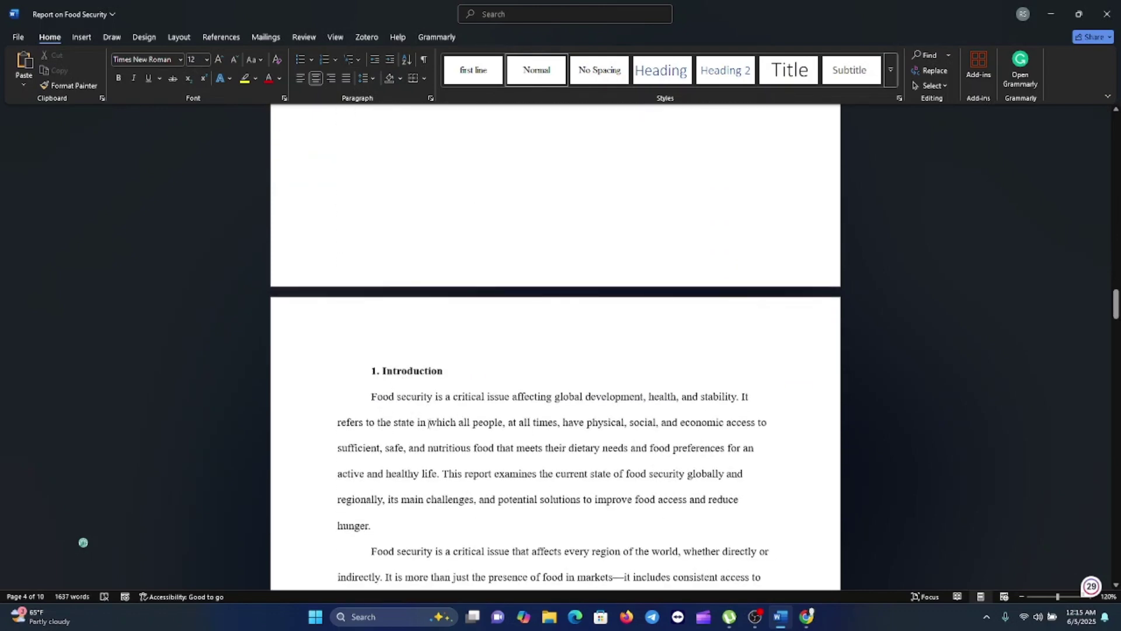
{"action": "scroll", "coordinate": [390, 440], "scroll_direction": "up", "scroll_amount": 18}
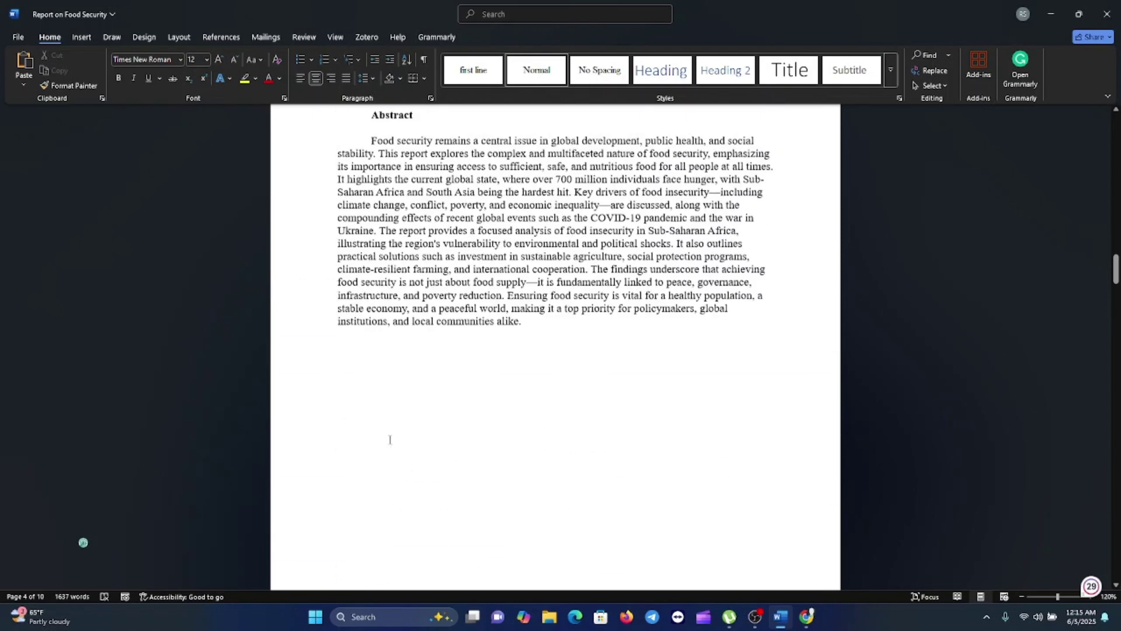
{"action": "scroll", "coordinate": [390, 440], "scroll_direction": "up", "scroll_amount": 20}
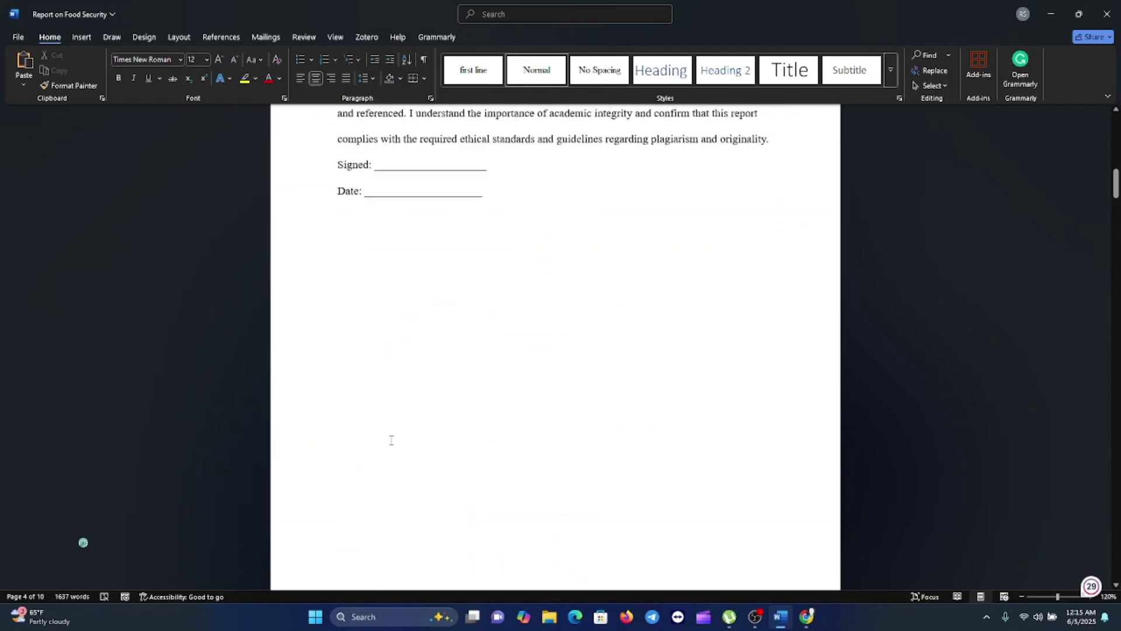
{"action": "scroll", "coordinate": [397, 444], "scroll_direction": "up", "scroll_amount": 3}
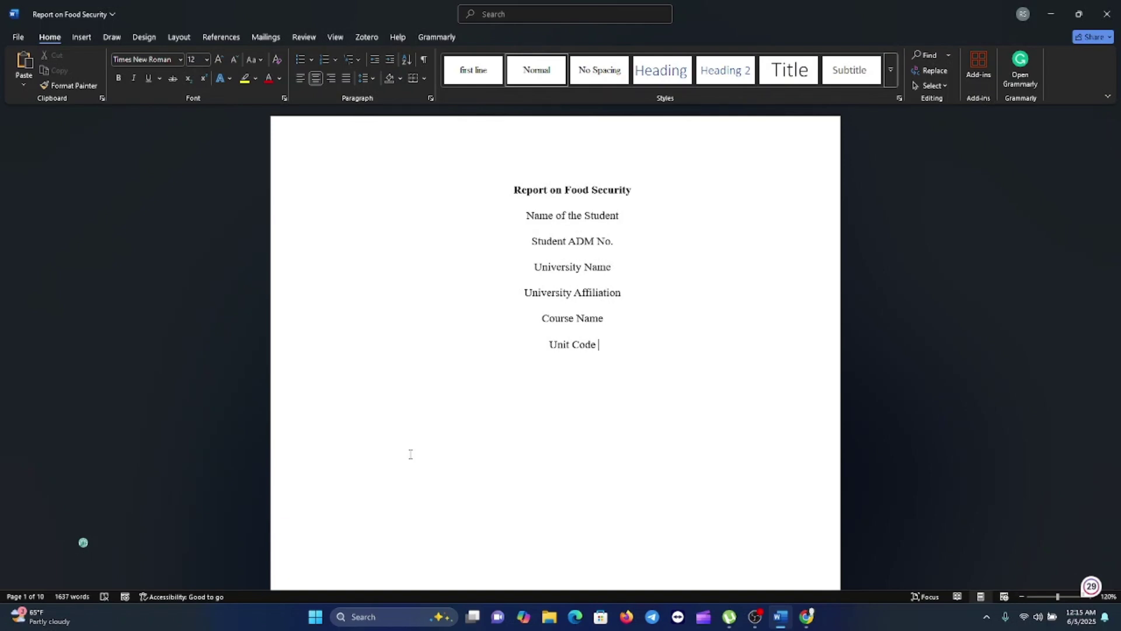
- Examine the page order again from the Declaration to the Importance of Food Security section, returning to the cover page
{"action": "scroll", "coordinate": [411, 454], "scroll_direction": "down", "scroll_amount": 10}
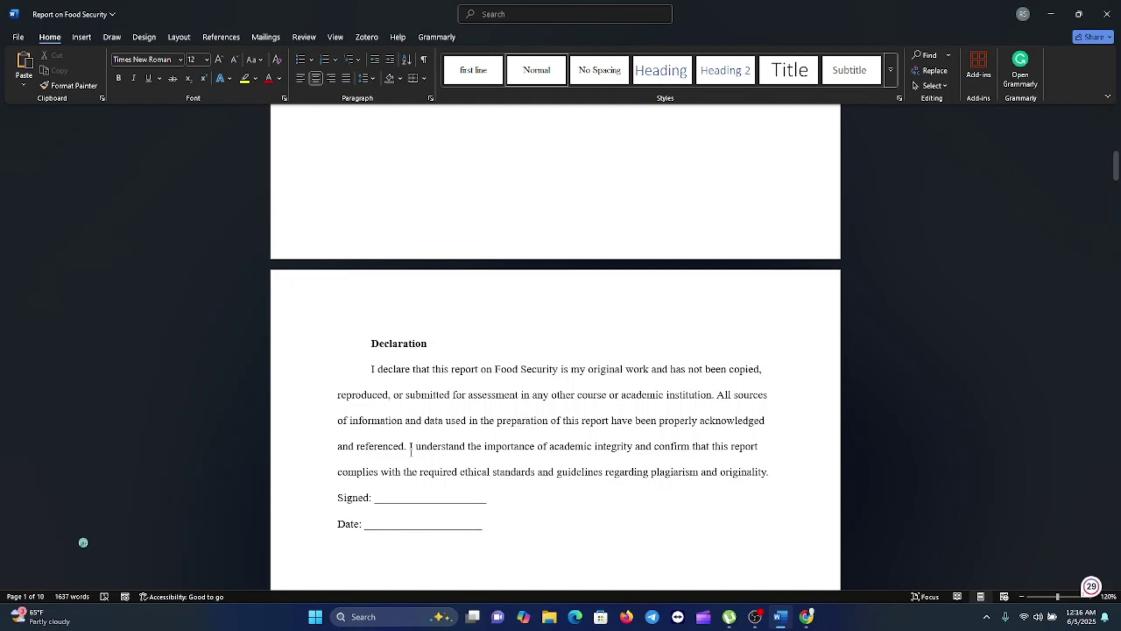
{"action": "scroll", "coordinate": [533, 436], "scroll_direction": "down", "scroll_amount": 6}
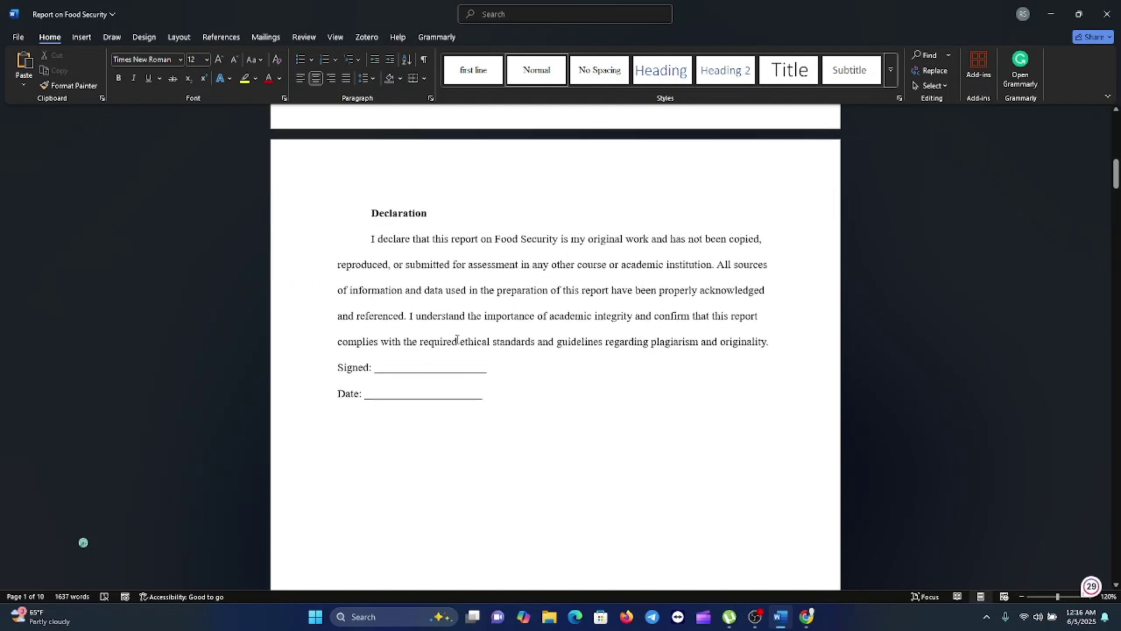
{"action": "scroll", "coordinate": [479, 397], "scroll_direction": "down", "scroll_amount": 3}
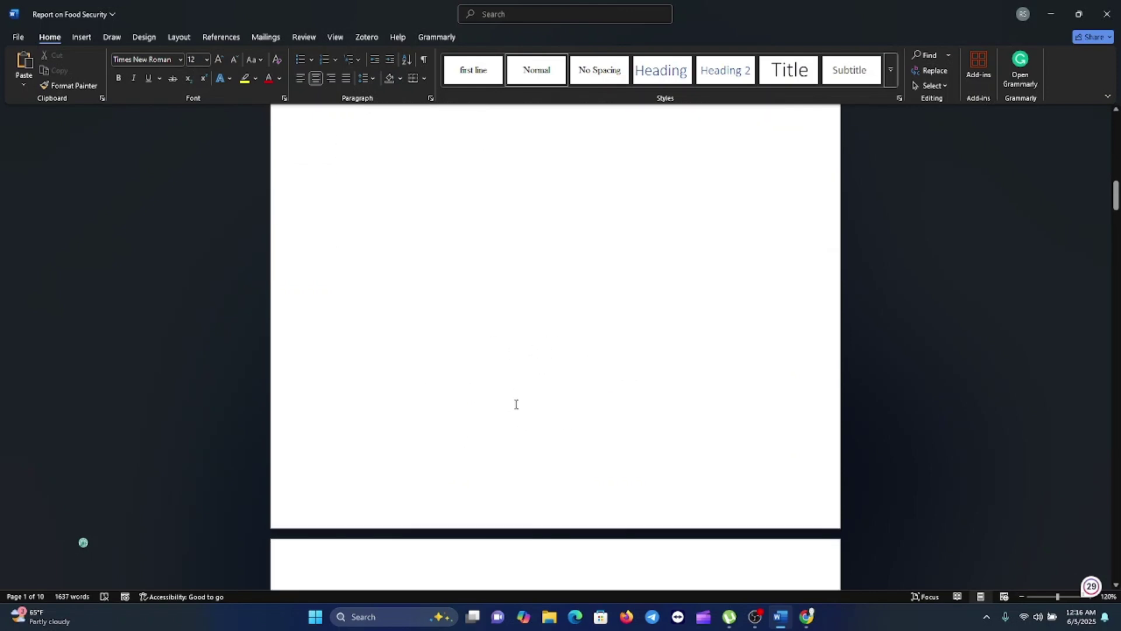
{"action": "scroll", "coordinate": [533, 409], "scroll_direction": "down", "scroll_amount": 10}
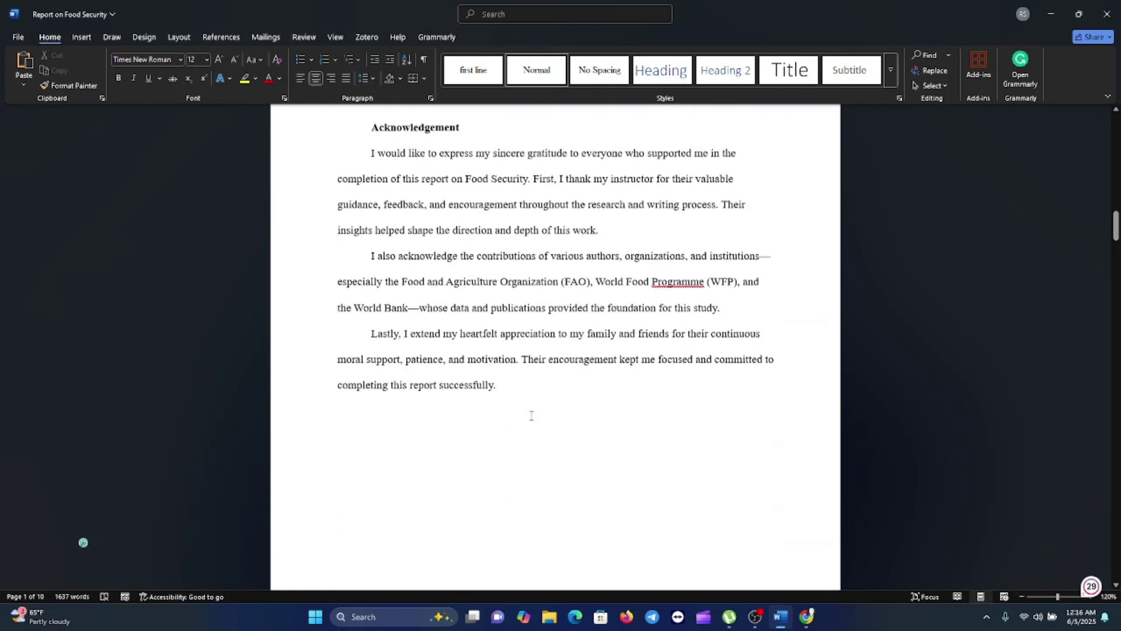
{"action": "scroll", "coordinate": [531, 420], "scroll_direction": "down", "scroll_amount": 8}
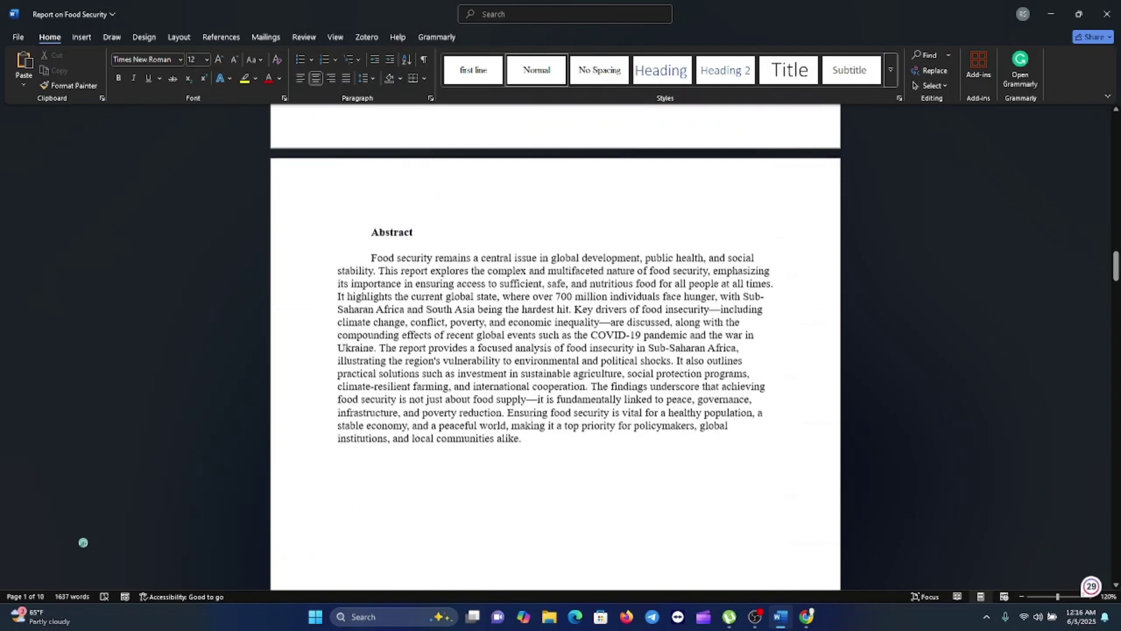
{"action": "scroll", "coordinate": [430, 379], "scroll_direction": "down", "scroll_amount": 8}
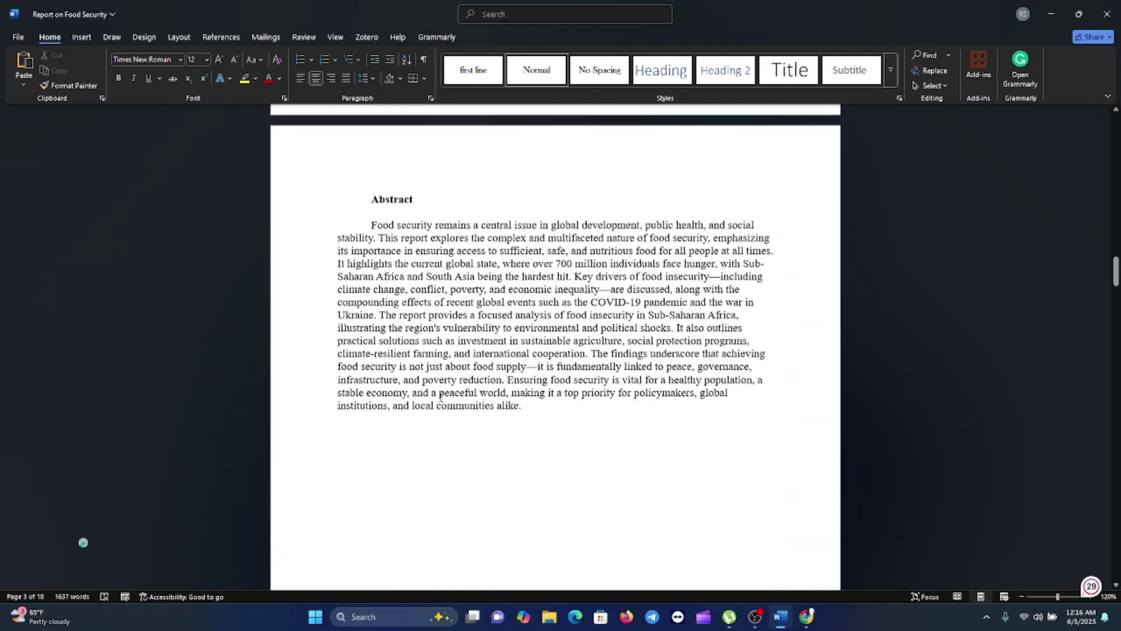
{"action": "scroll", "coordinate": [484, 436], "scroll_direction": "down", "scroll_amount": 5}
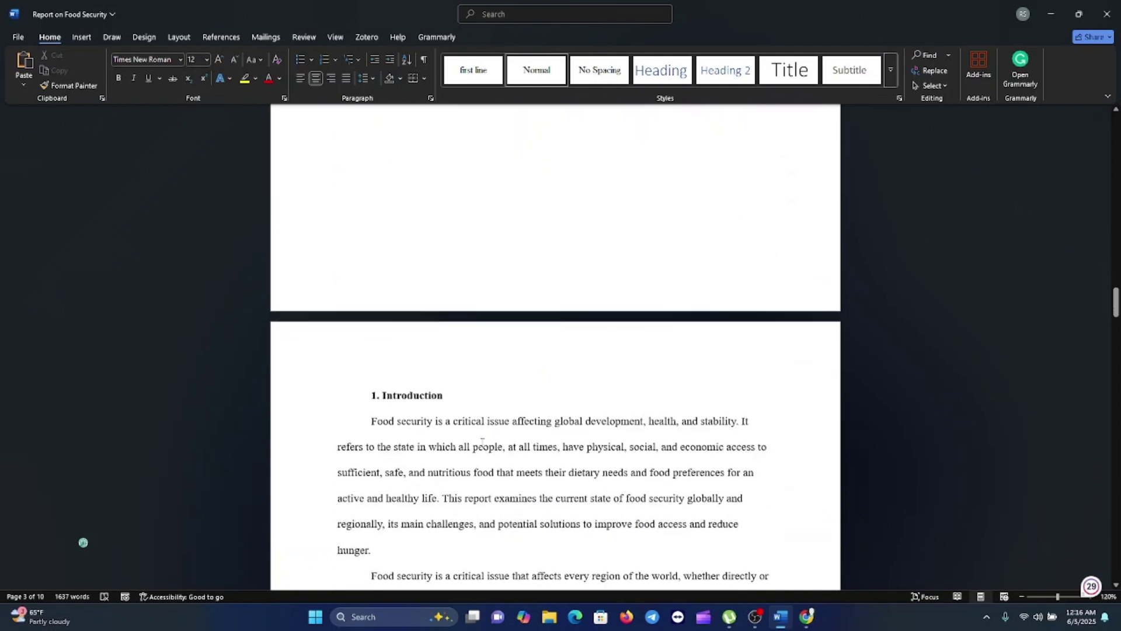
{"action": "scroll", "coordinate": [547, 571], "scroll_direction": "down", "scroll_amount": 7}
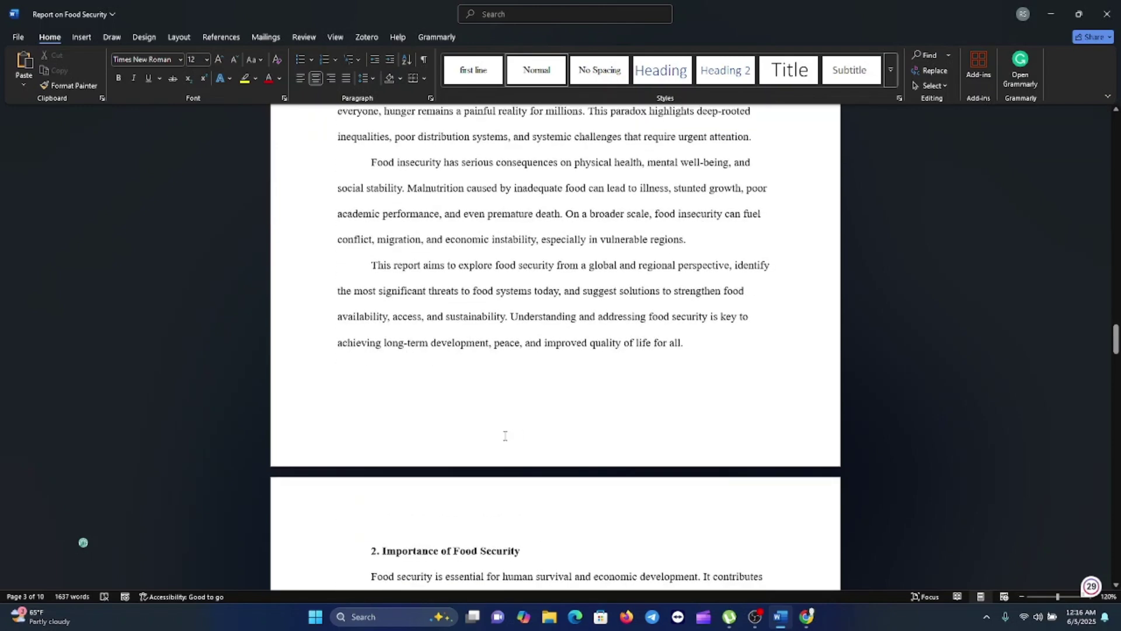
{"action": "scroll", "coordinate": [509, 456], "scroll_direction": "up", "scroll_amount": 20}
{"action": "scroll", "coordinate": [518, 467], "scroll_direction": "up", "scroll_amount": 10}
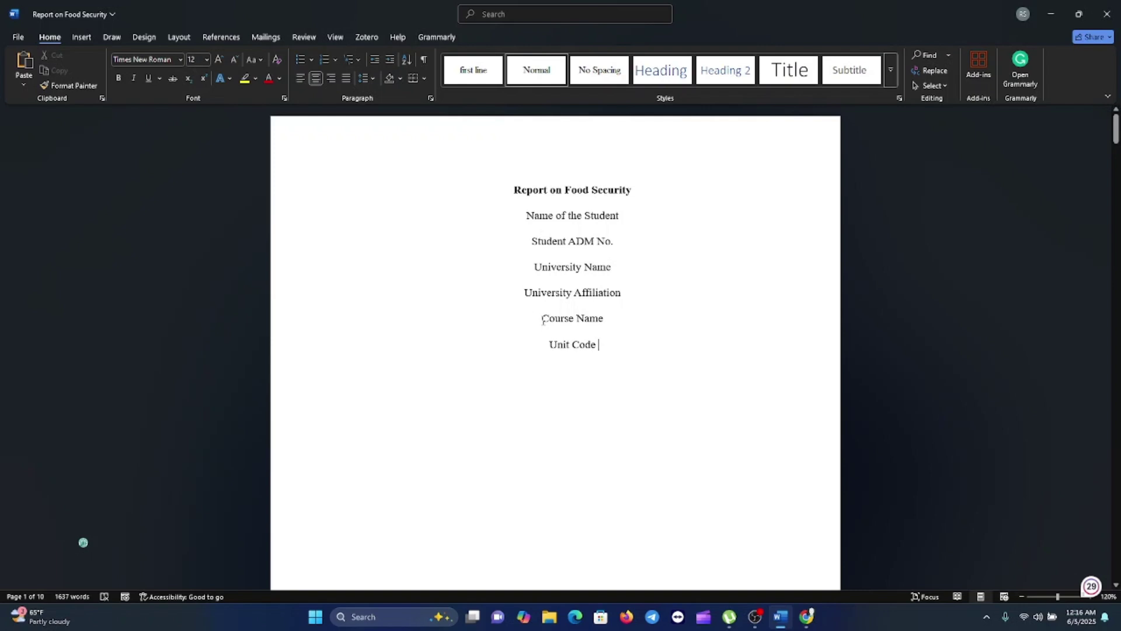
- Add centred page numbers at the top of the pages in the Plain Number 2 style and close the header
{"action": "left_click", "coordinate": [80, 38]}
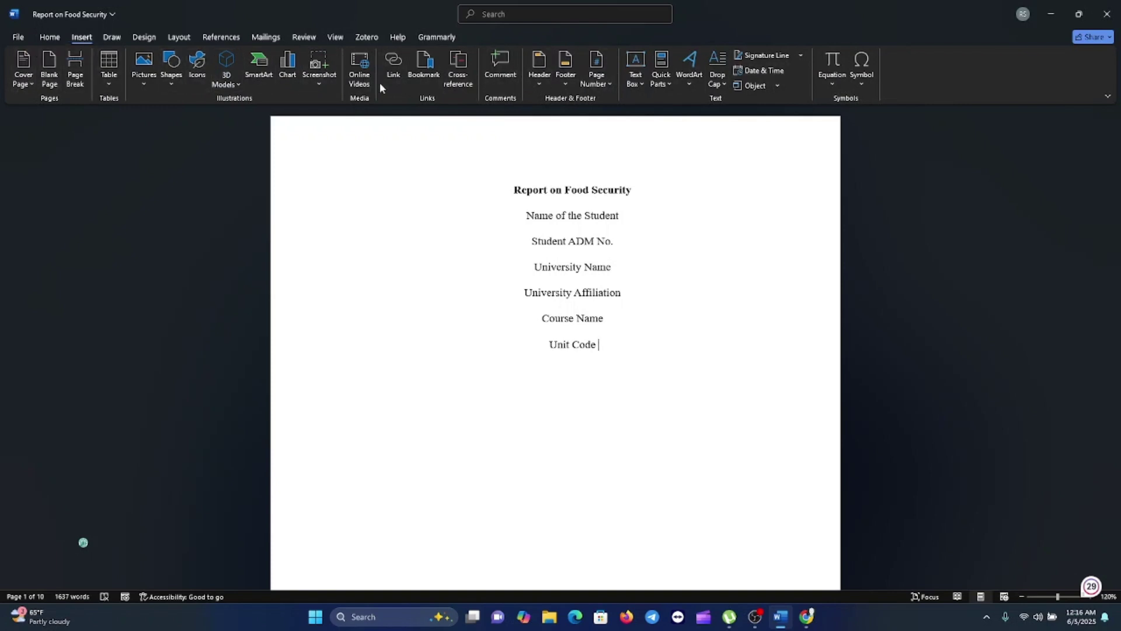
{"action": "left_click", "coordinate": [611, 86]}
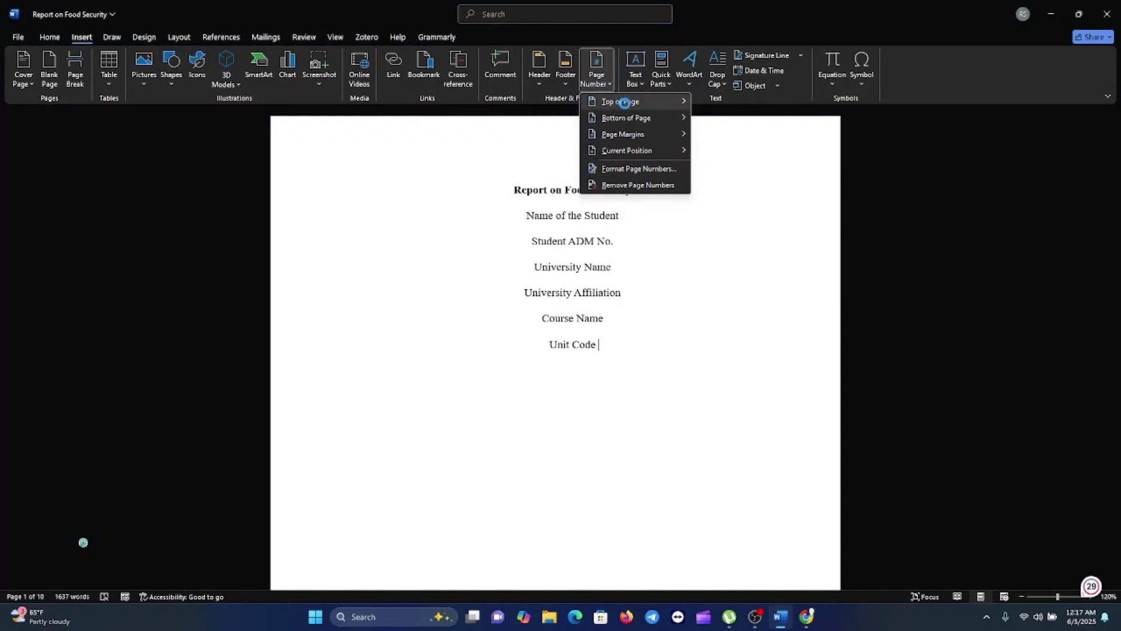
{"action": "left_click", "coordinate": [624, 102]}
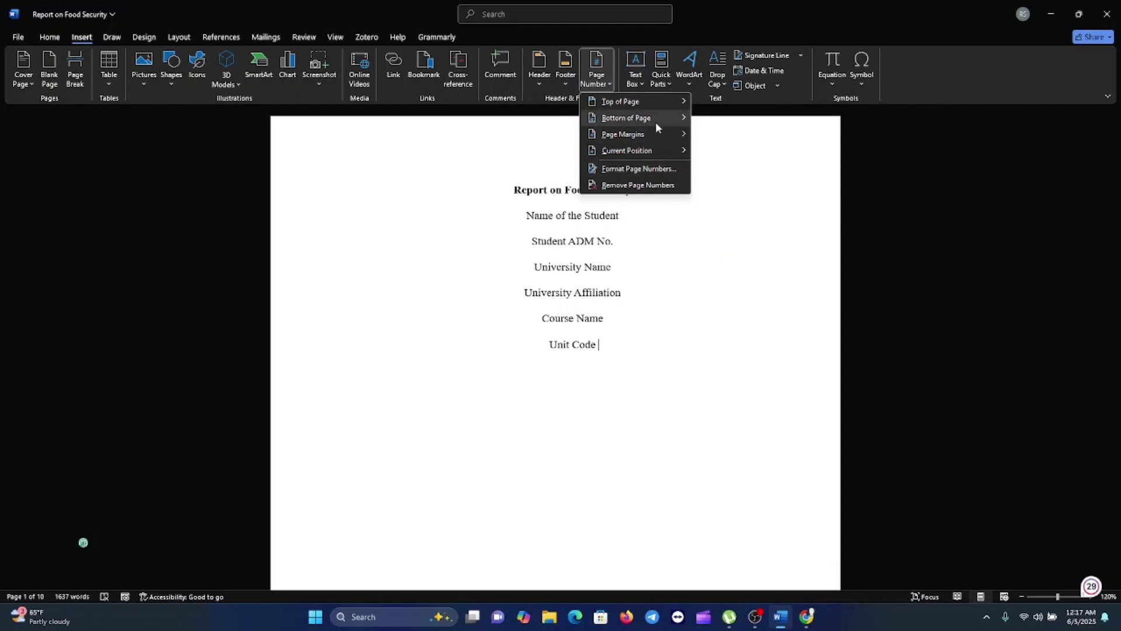
{"action": "mouse_move", "coordinate": [674, 99]}
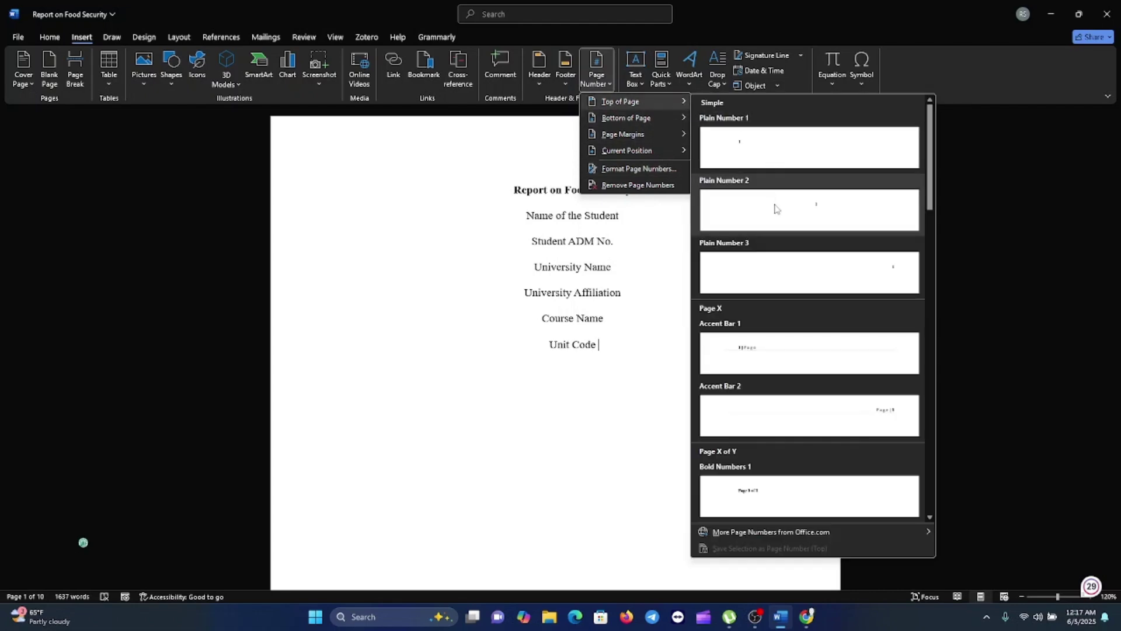
{"action": "left_click", "coordinate": [807, 213]}
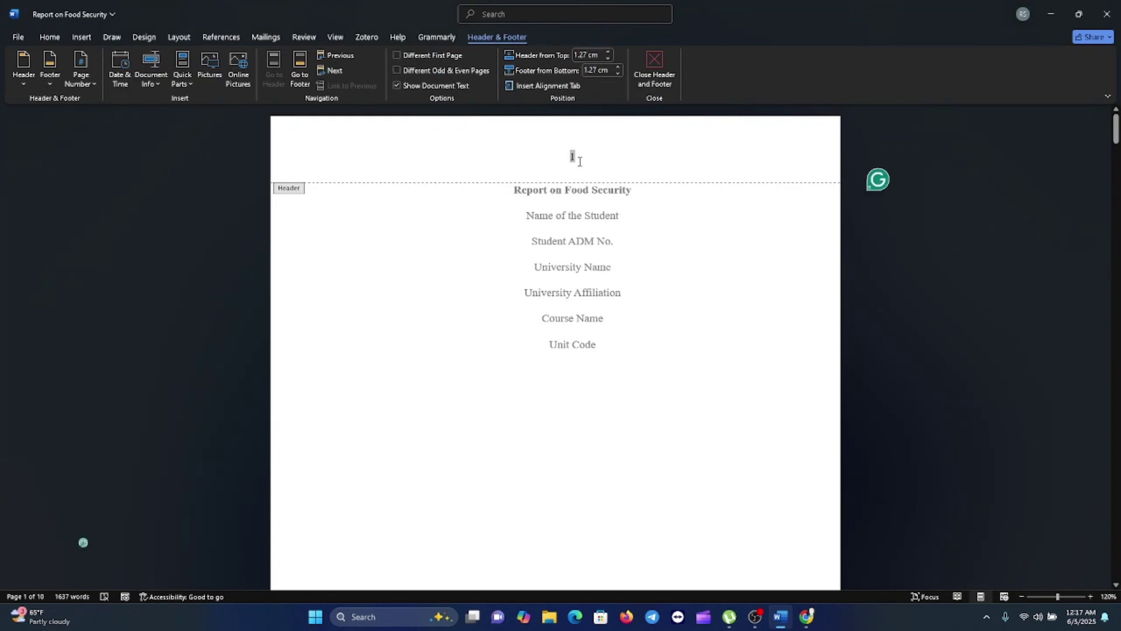
{"action": "scroll", "coordinate": [613, 333], "scroll_direction": "down", "scroll_amount": 12}
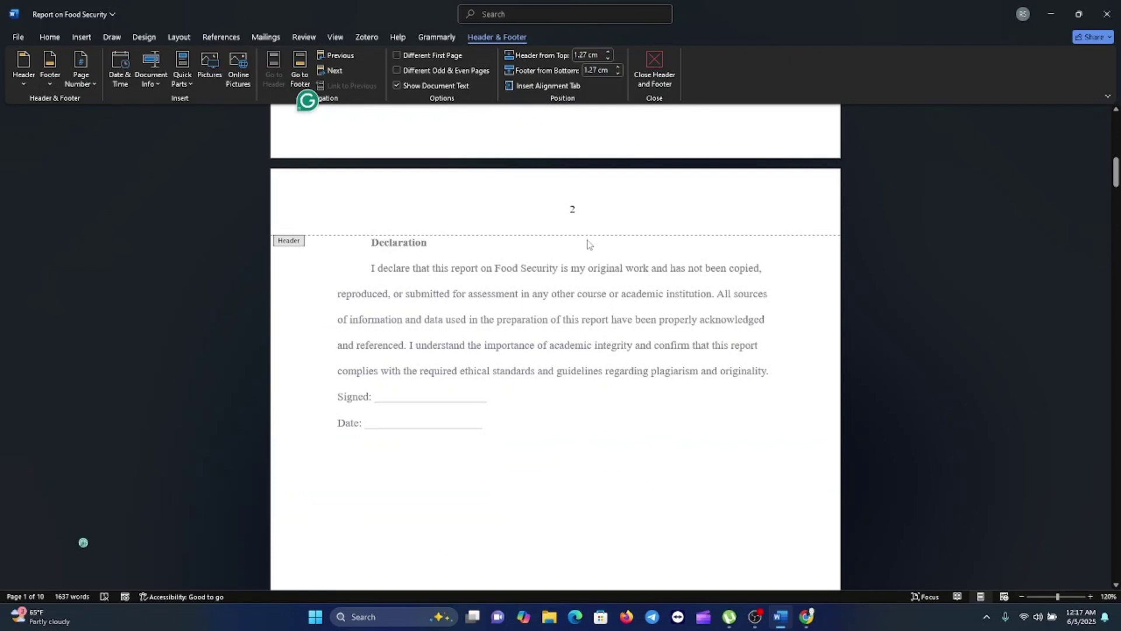
{"action": "scroll", "coordinate": [582, 242], "scroll_direction": "up", "scroll_amount": 5}
{"action": "scroll", "coordinate": [596, 252], "scroll_direction": "up", "scroll_amount": 10}
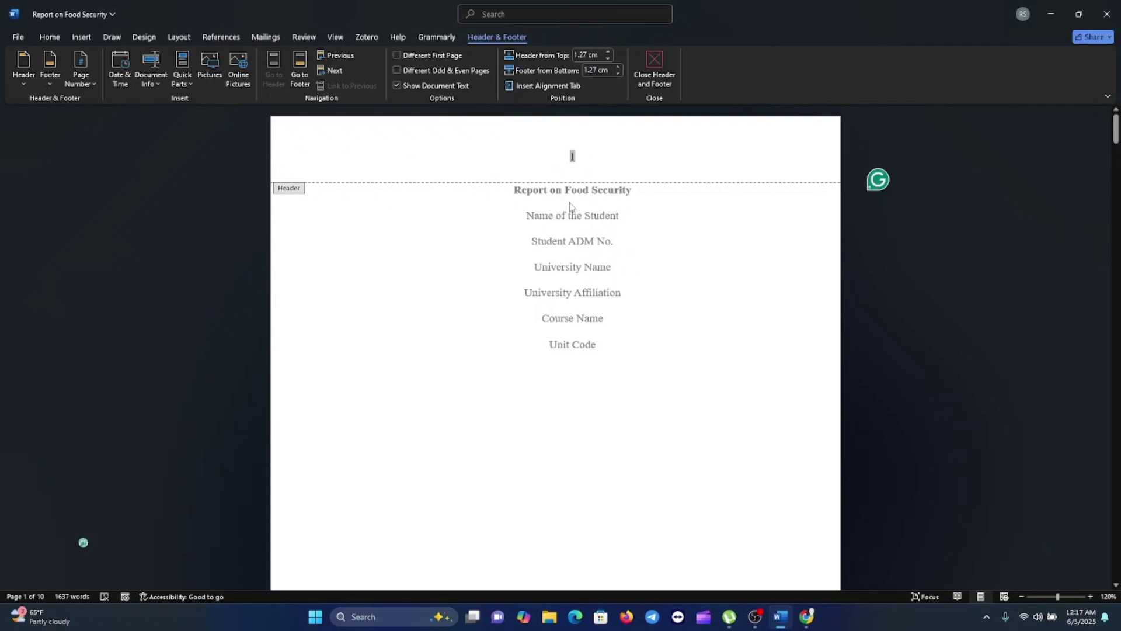
{"action": "left_click", "coordinate": [657, 68]}
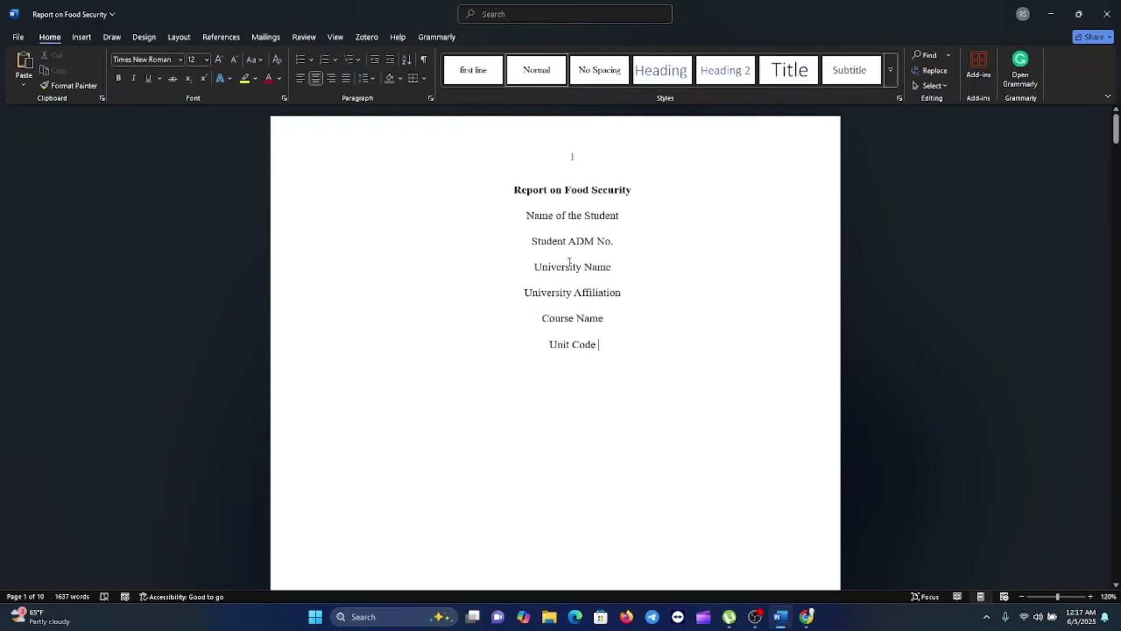
- Check the header numbering on the Declaration and Acknowledgement pages and undo the page number insertion
{"action": "scroll", "coordinate": [575, 181], "scroll_direction": "down", "scroll_amount": 10}
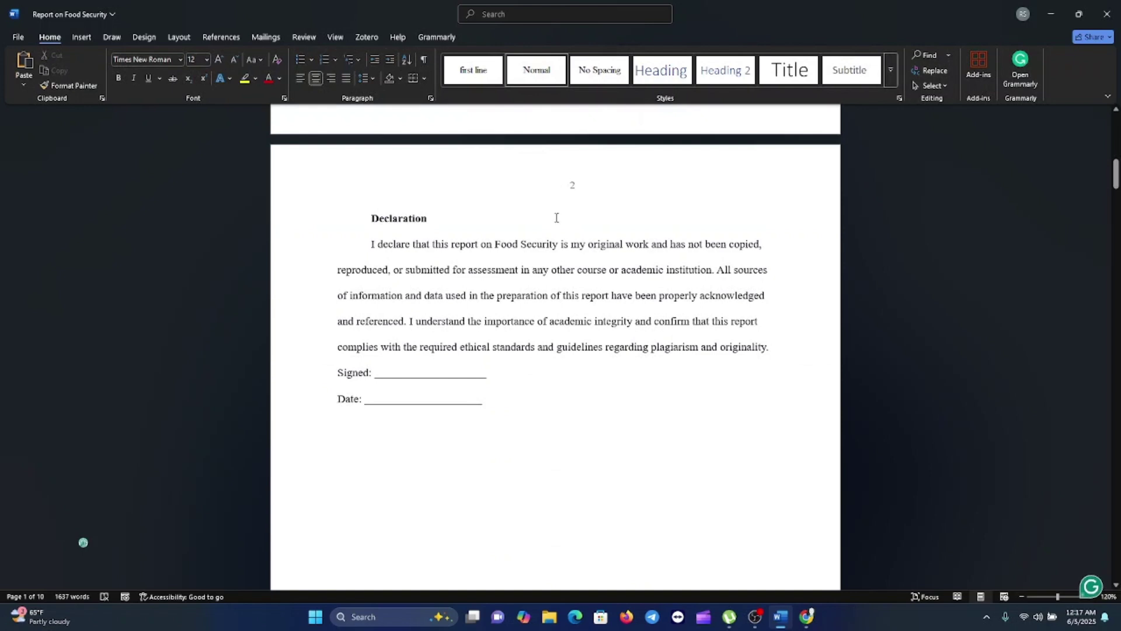
{"action": "scroll", "coordinate": [558, 210], "scroll_direction": "down", "scroll_amount": 4}
{"action": "scroll", "coordinate": [586, 327], "scroll_direction": "down", "scroll_amount": 5}
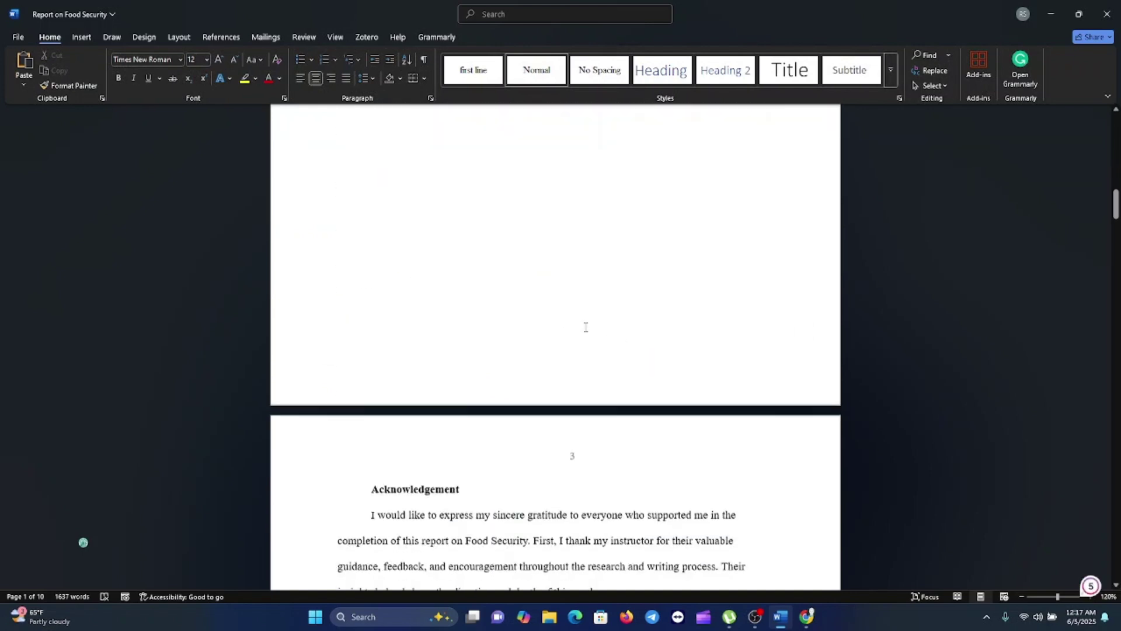
{"action": "scroll", "coordinate": [586, 327], "scroll_direction": "up", "scroll_amount": 20}
{"action": "scroll", "coordinate": [585, 327], "scroll_direction": "up", "scroll_amount": 1}
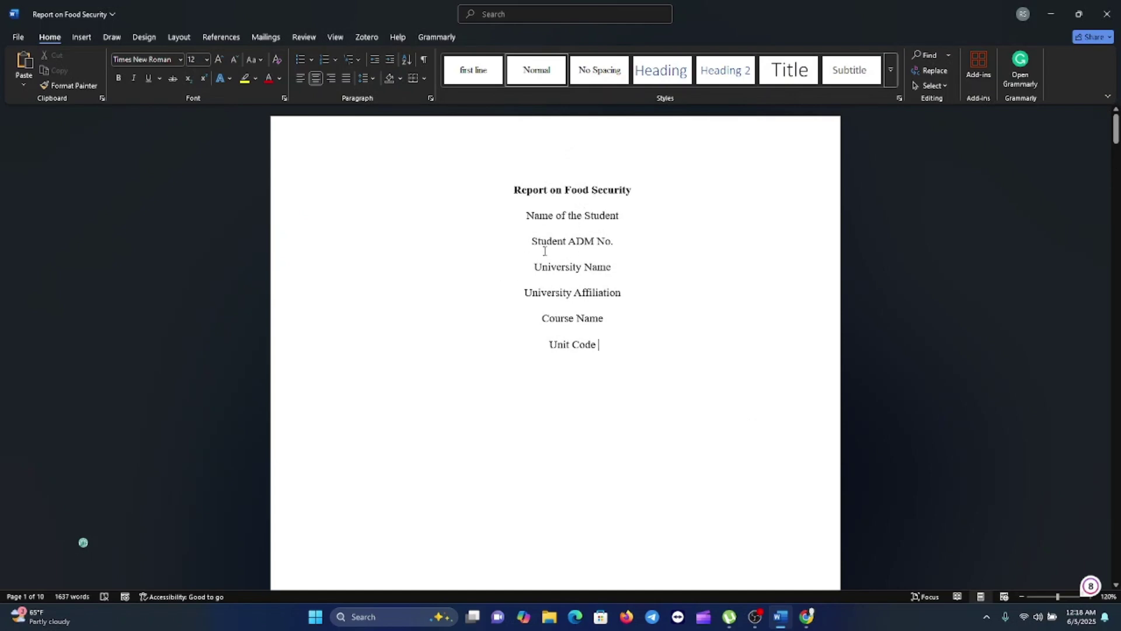
- Add centred page numbers at the bottom of the pages in the Plain Number 2 style, check them, and close the footer
{"action": "left_click", "coordinate": [82, 38]}
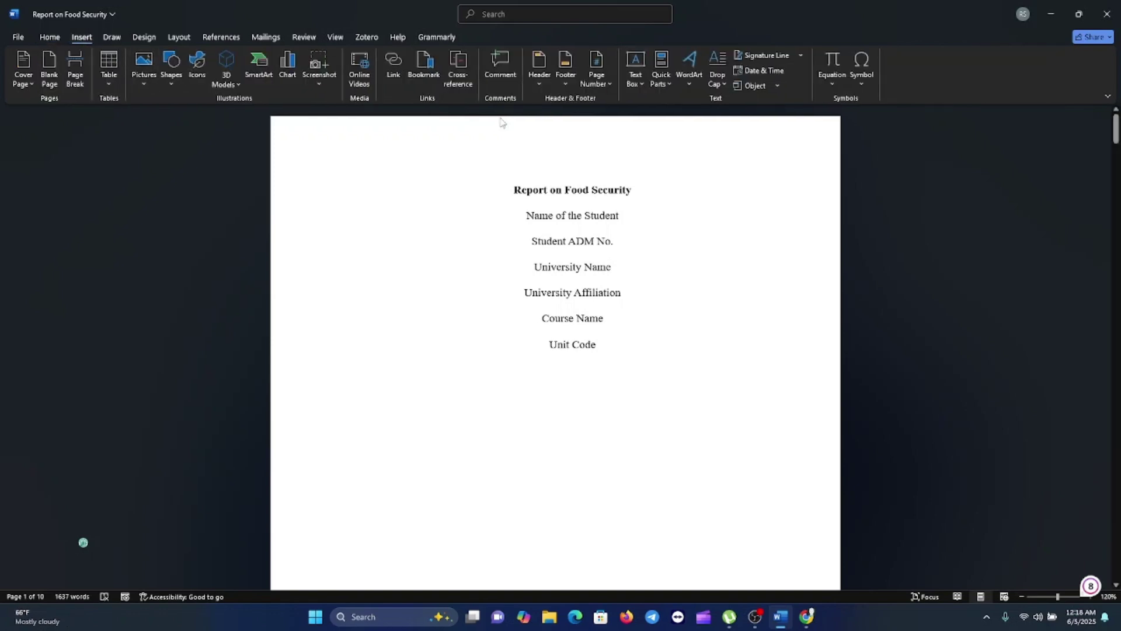
{"action": "left_click", "coordinate": [605, 83]}
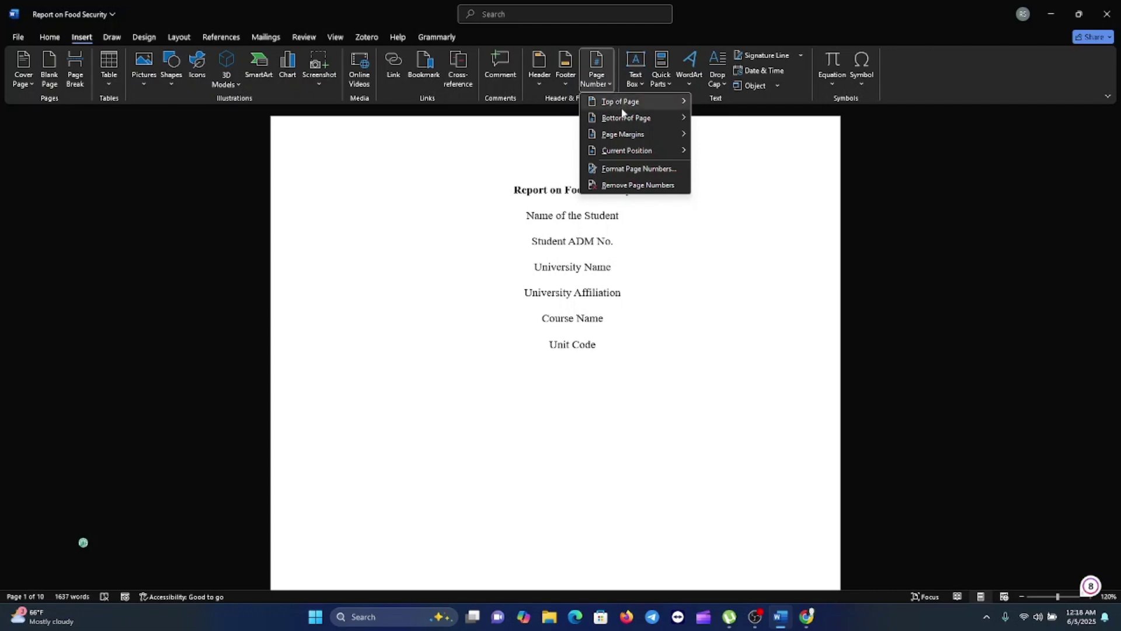
{"action": "mouse_move", "coordinate": [626, 118]}
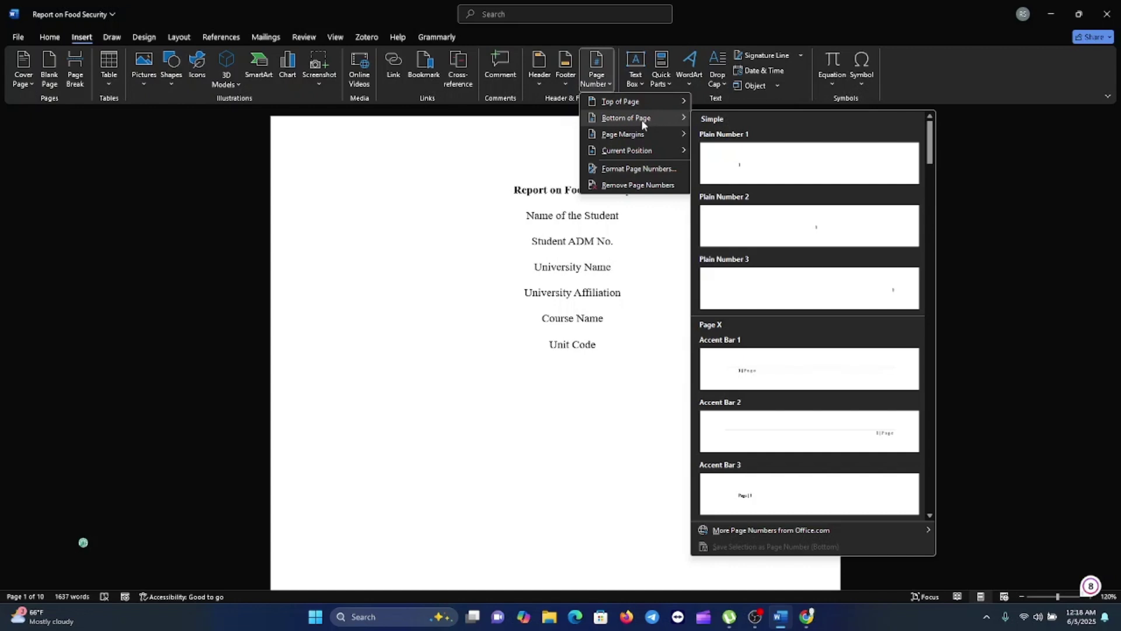
{"action": "left_click", "coordinate": [783, 237]}
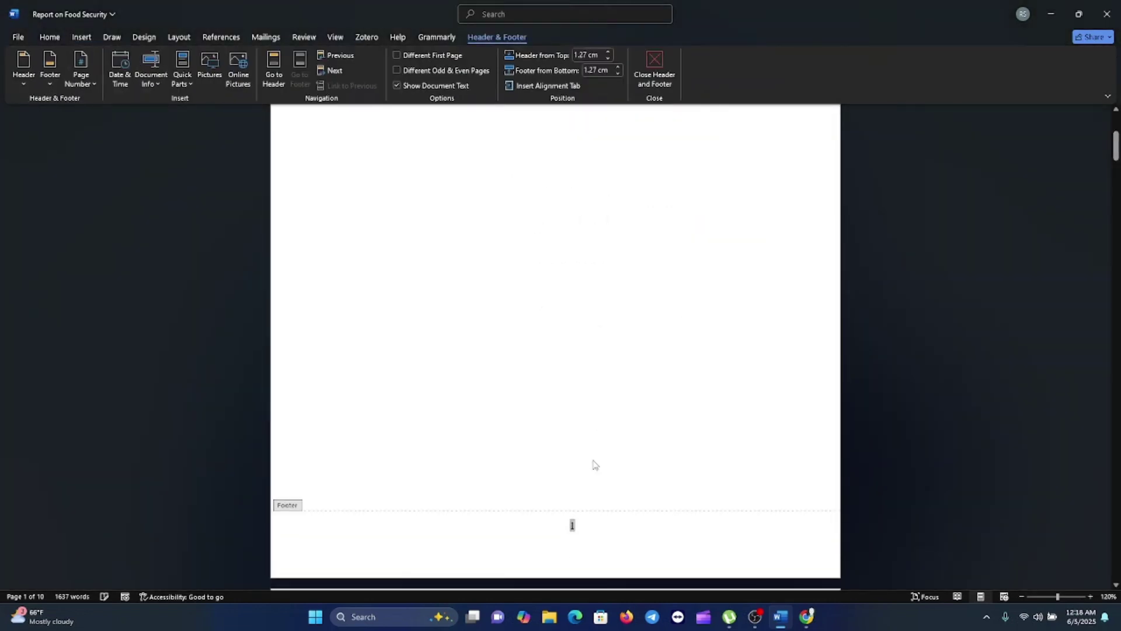
{"action": "scroll", "coordinate": [580, 531], "scroll_direction": "down", "scroll_amount": 10}
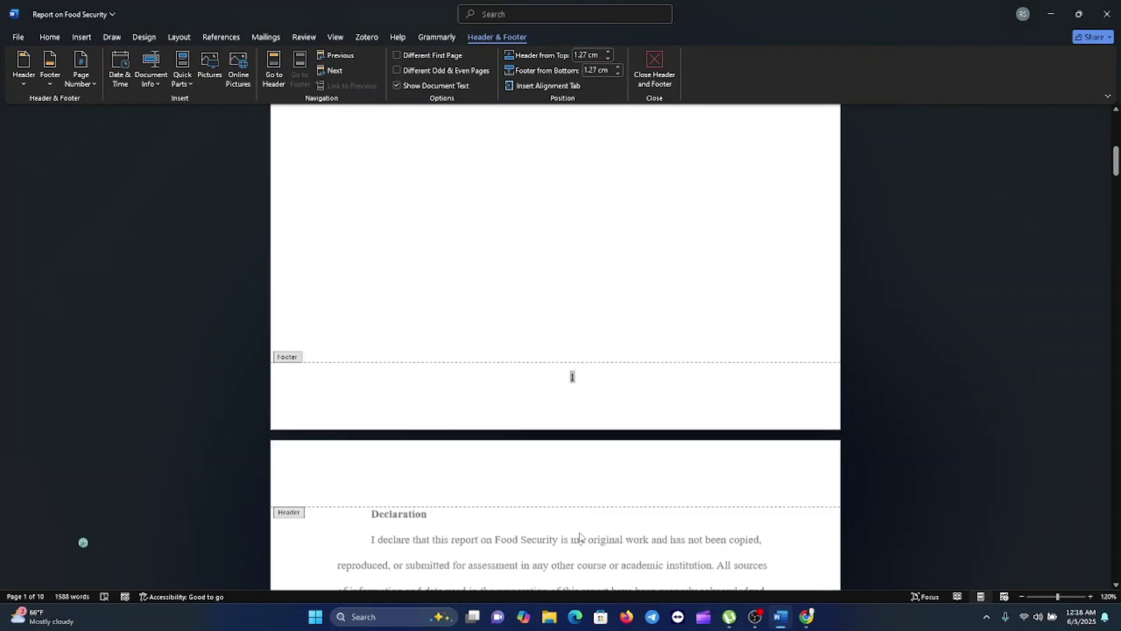
{"action": "scroll", "coordinate": [584, 534], "scroll_direction": "down", "scroll_amount": 10}
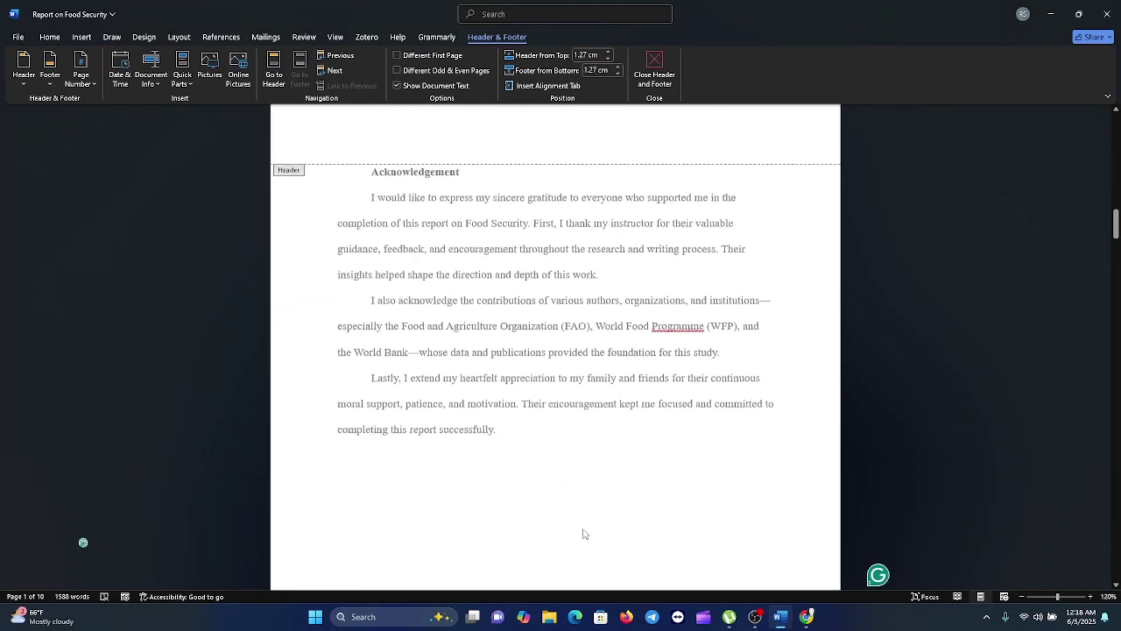
{"action": "scroll", "coordinate": [590, 531], "scroll_direction": "up", "scroll_amount": 20}
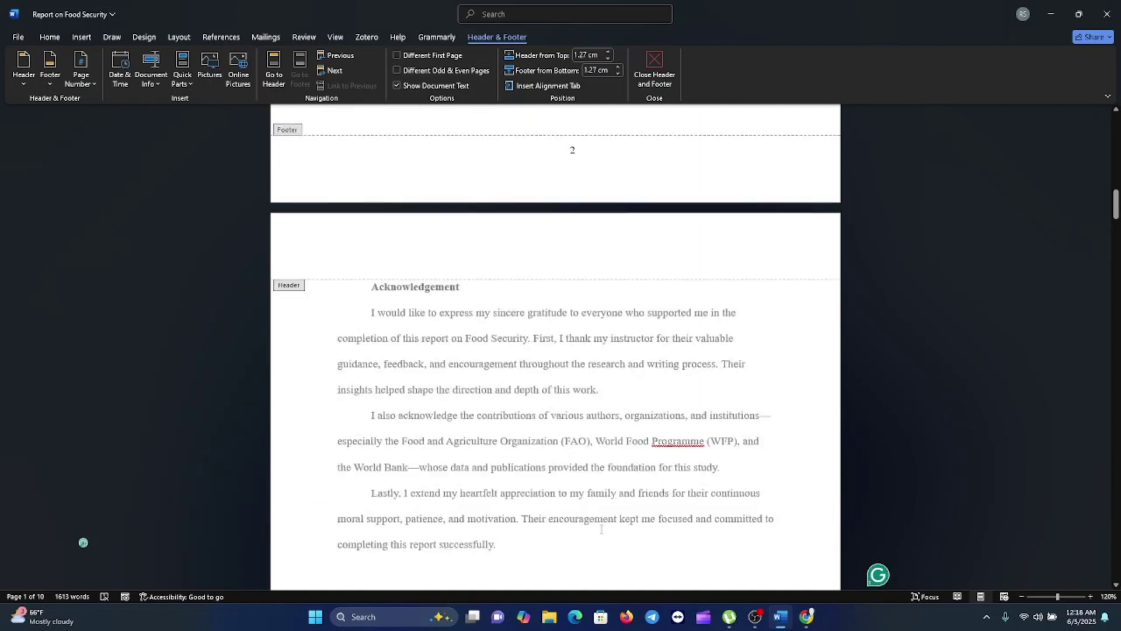
{"action": "scroll", "coordinate": [603, 531], "scroll_direction": "up", "scroll_amount": 1}
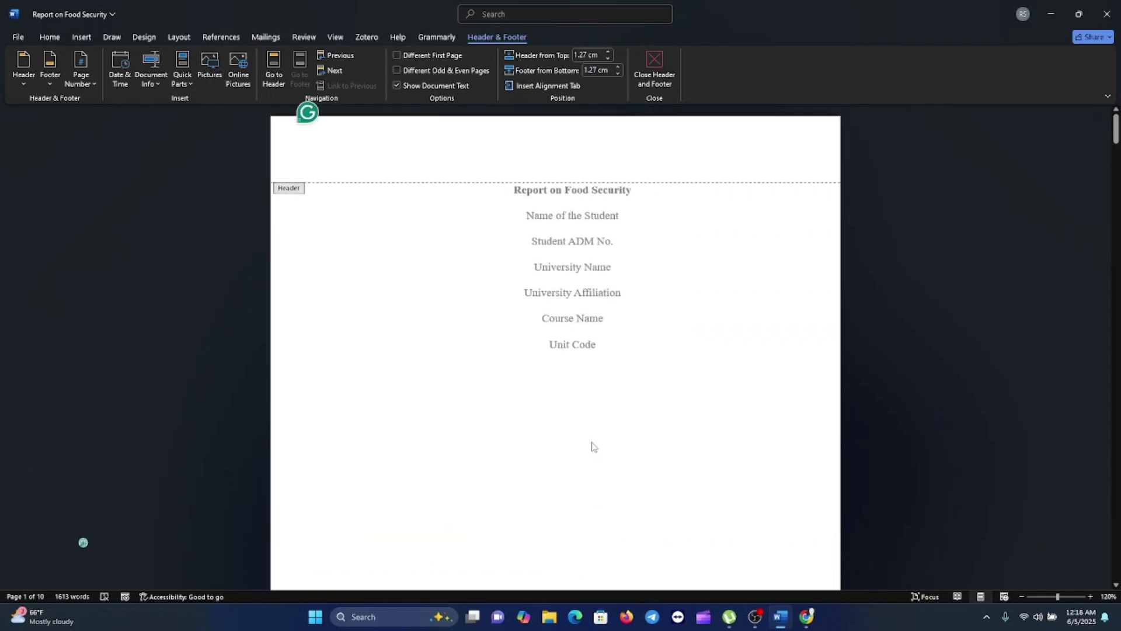
{"action": "scroll", "coordinate": [593, 442], "scroll_direction": "down", "scroll_amount": 3}
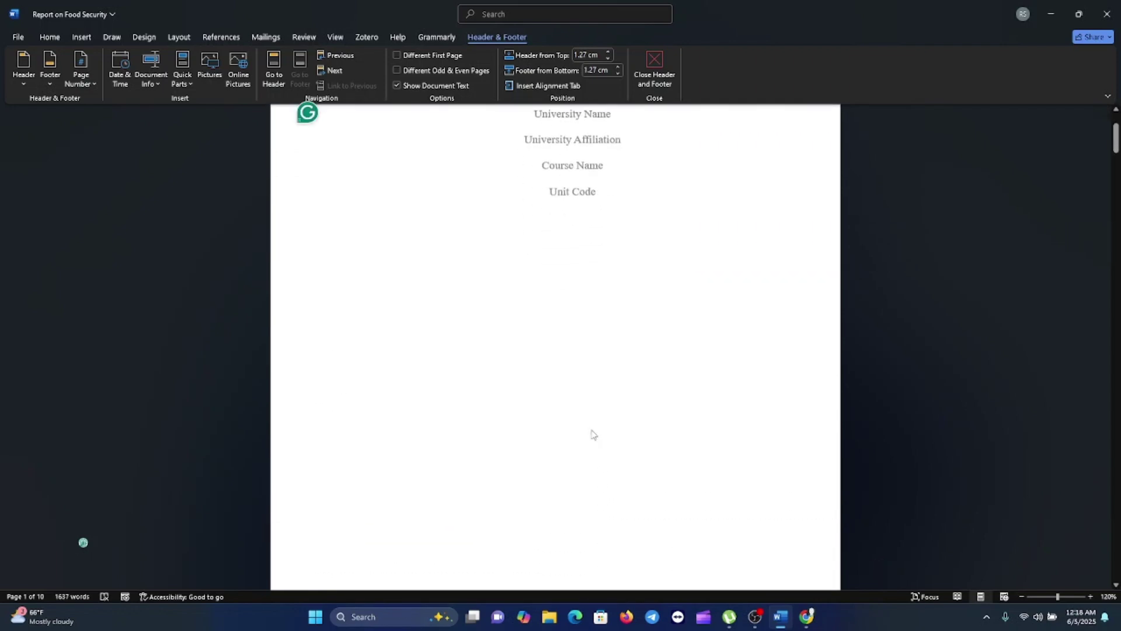
{"action": "left_click", "coordinate": [655, 74]}
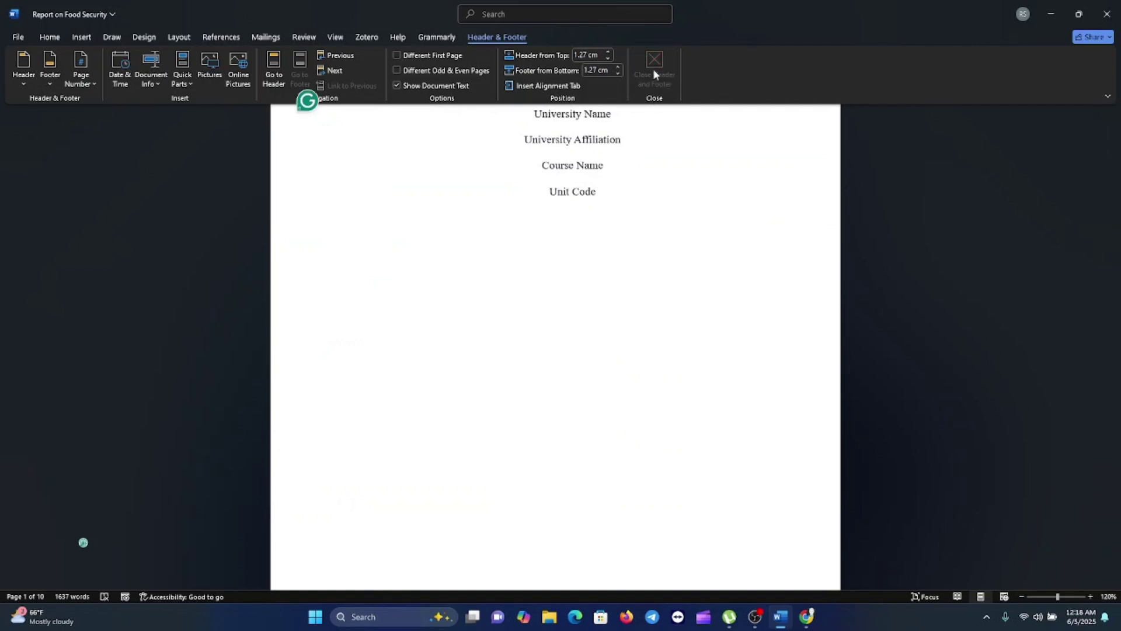
- Check the page number in the cover page's footer and return to the top of the cover page
{"action": "scroll", "coordinate": [638, 226], "scroll_direction": "down", "scroll_amount": 8}
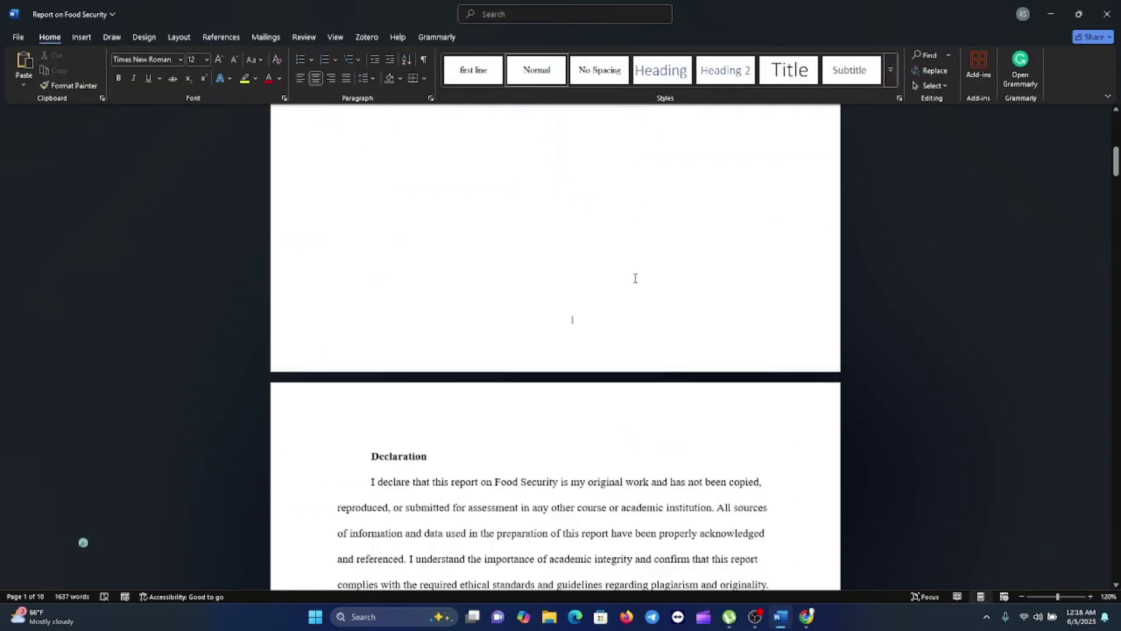
{"action": "scroll", "coordinate": [604, 223], "scroll_direction": "up", "scroll_amount": 8}
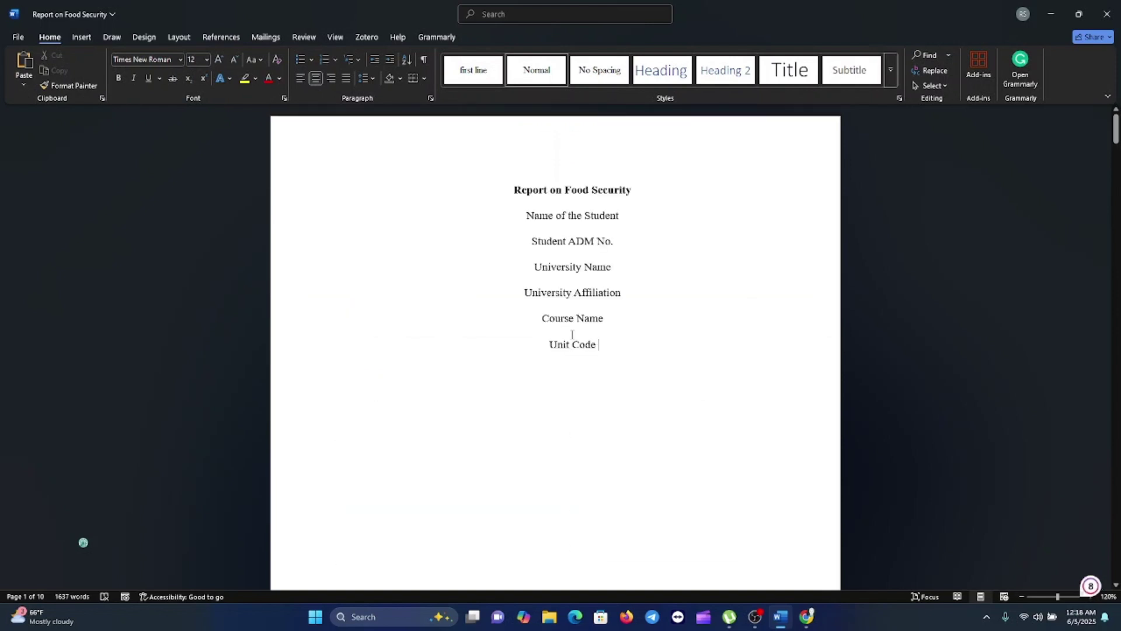
{"action": "scroll", "coordinate": [572, 334], "scroll_direction": "down", "scroll_amount": 5}
{"action": "scroll", "coordinate": [572, 334], "scroll_direction": "down", "scroll_amount": 2}
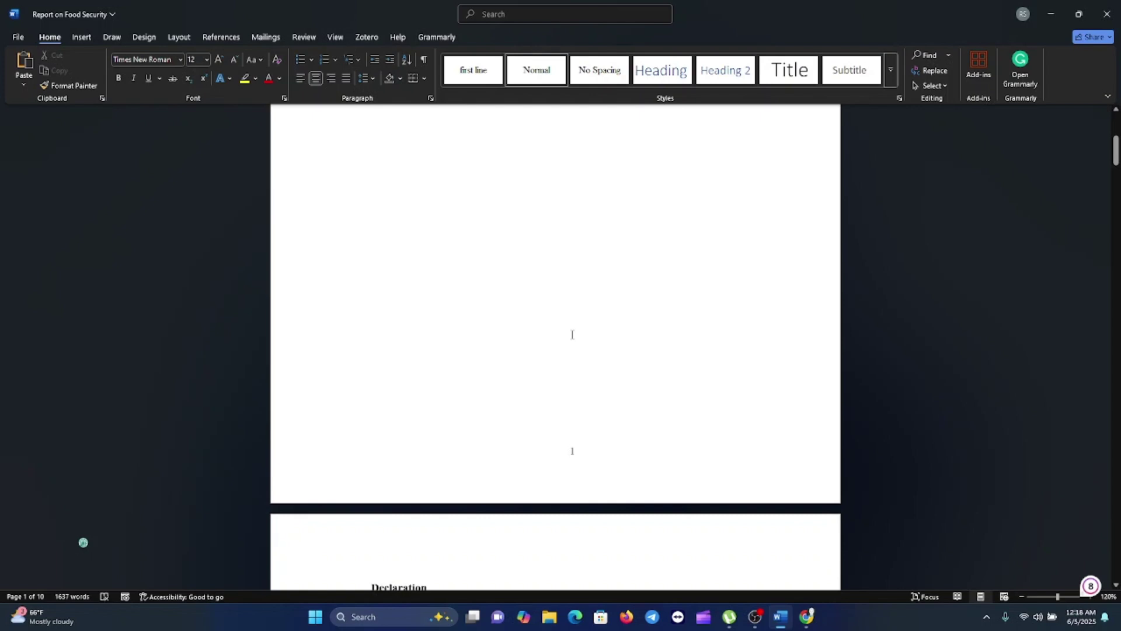
{"action": "scroll", "coordinate": [573, 334], "scroll_direction": "up", "scroll_amount": 3}
{"action": "scroll", "coordinate": [572, 338], "scroll_direction": "up", "scroll_amount": 3}
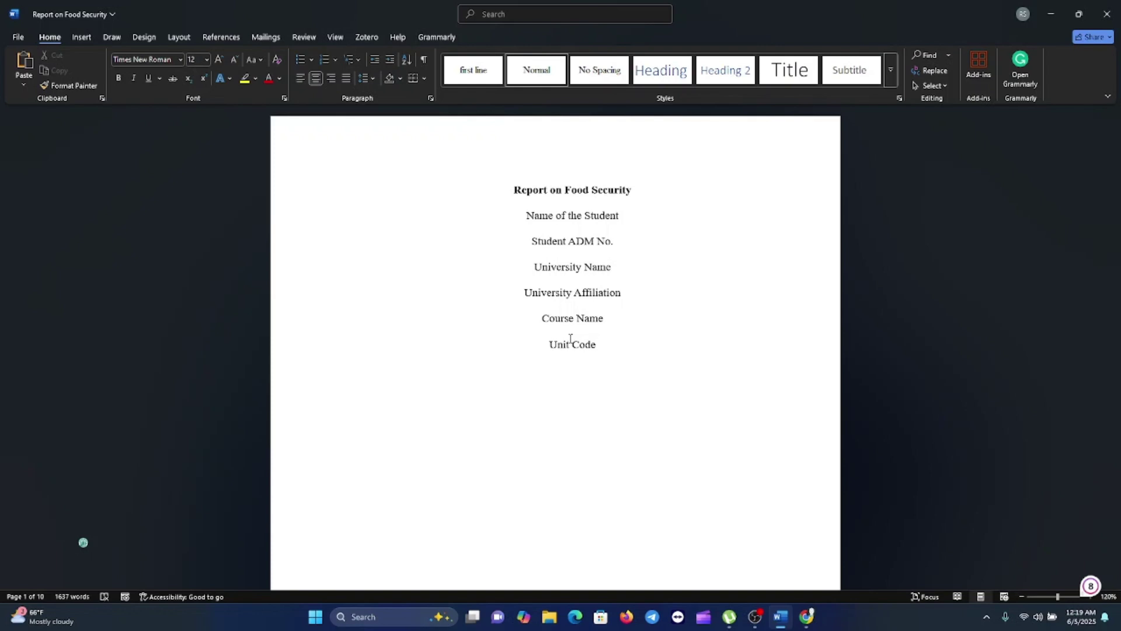
- Open the cover page's footer, add bottom page numbers in the Plain Number 2 style, and return to the body text
{"action": "left_click", "coordinate": [81, 36]}
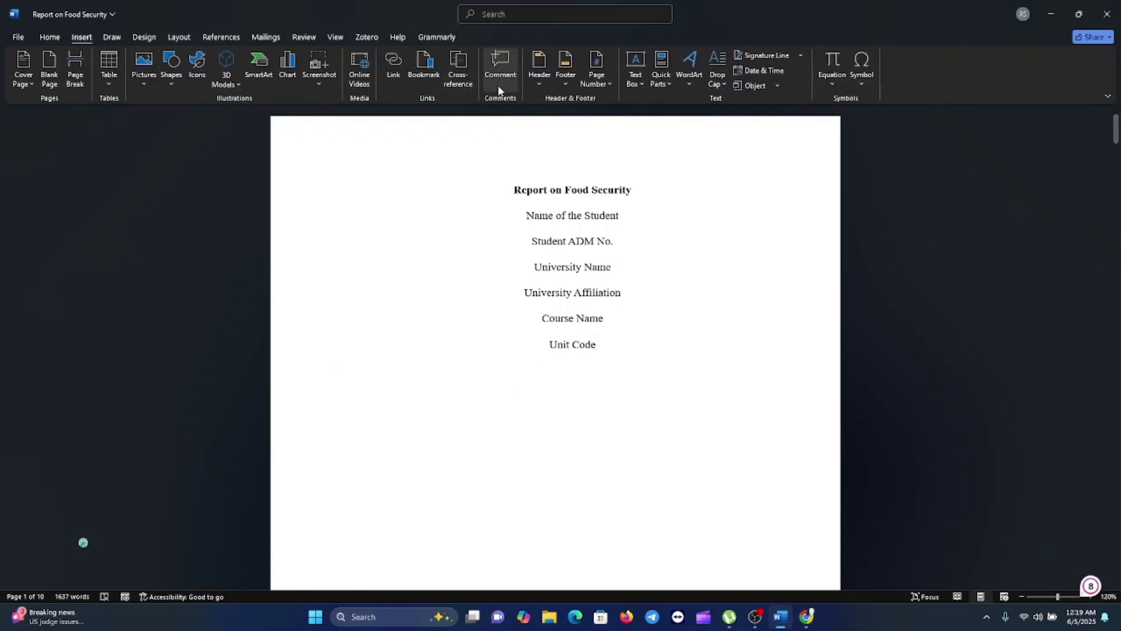
{"action": "left_click", "coordinate": [605, 429]}
{"action": "scroll", "coordinate": [601, 393], "scroll_direction": "down", "scroll_amount": 5}
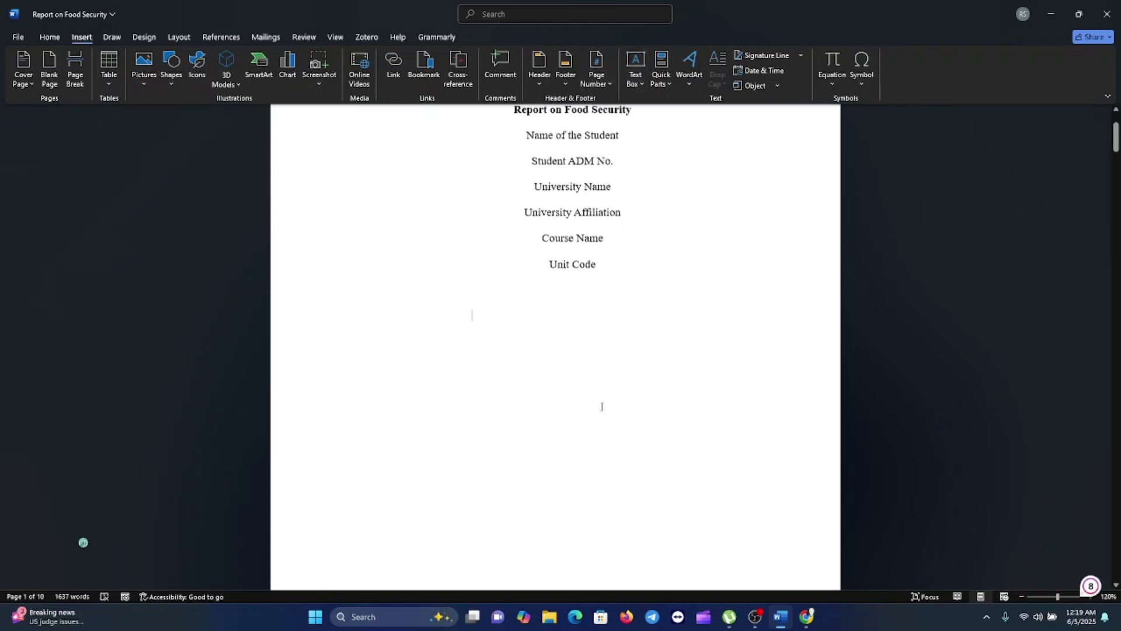
{"action": "scroll", "coordinate": [517, 476], "scroll_direction": "down", "scroll_amount": 1}
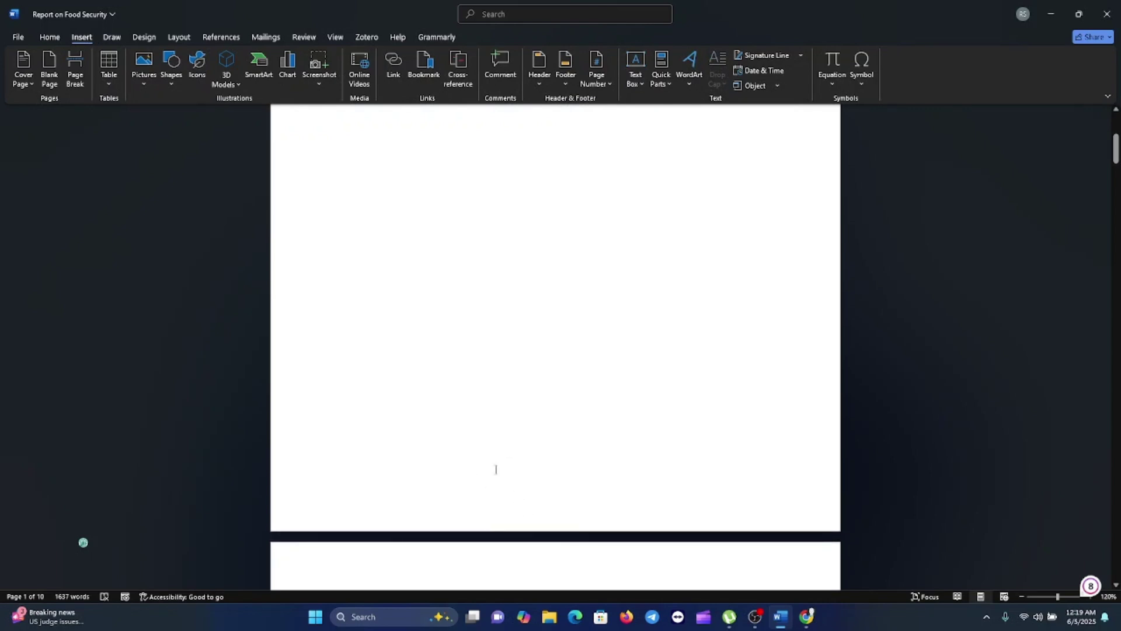
{"action": "double_click", "coordinate": [482, 514]}
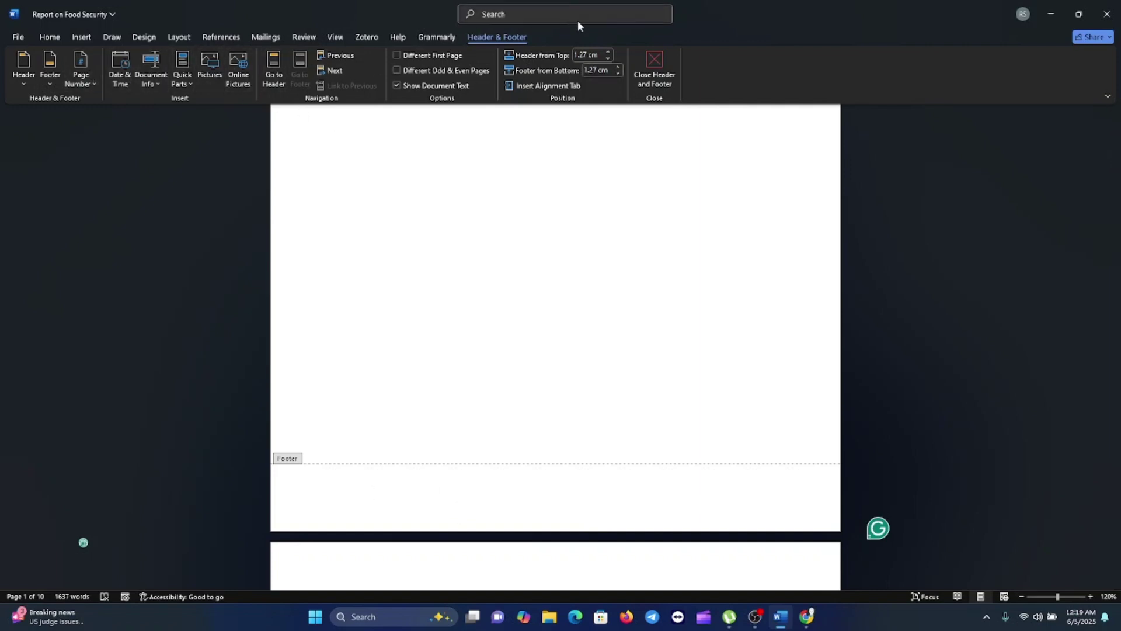
{"action": "left_click", "coordinate": [90, 84]}
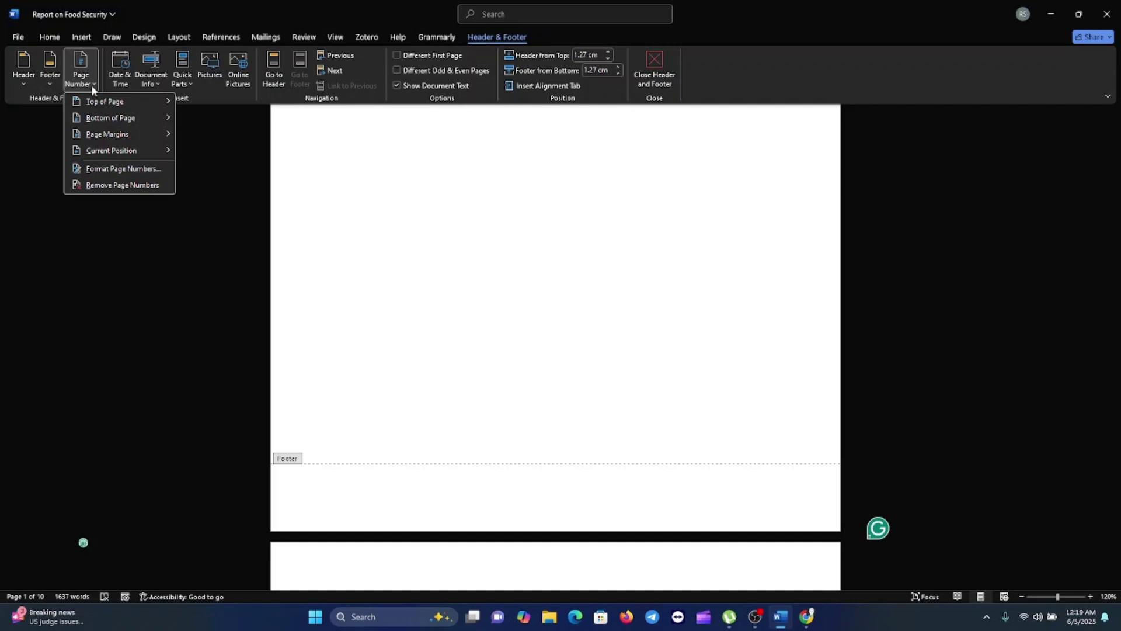
{"action": "mouse_move", "coordinate": [127, 119]}
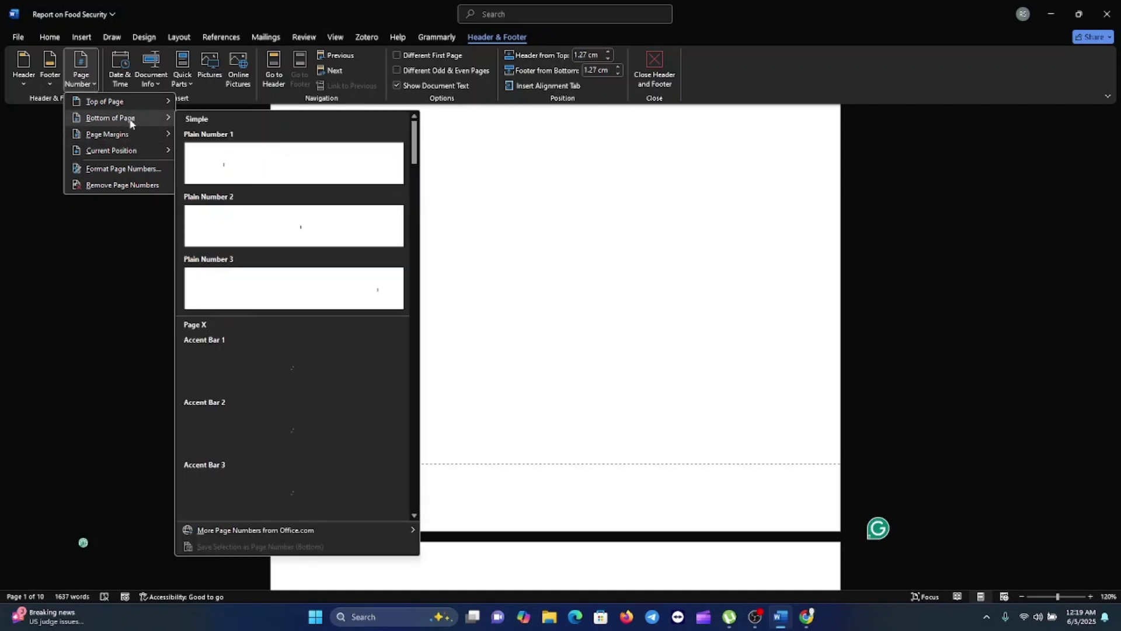
{"action": "left_click", "coordinate": [298, 225]}
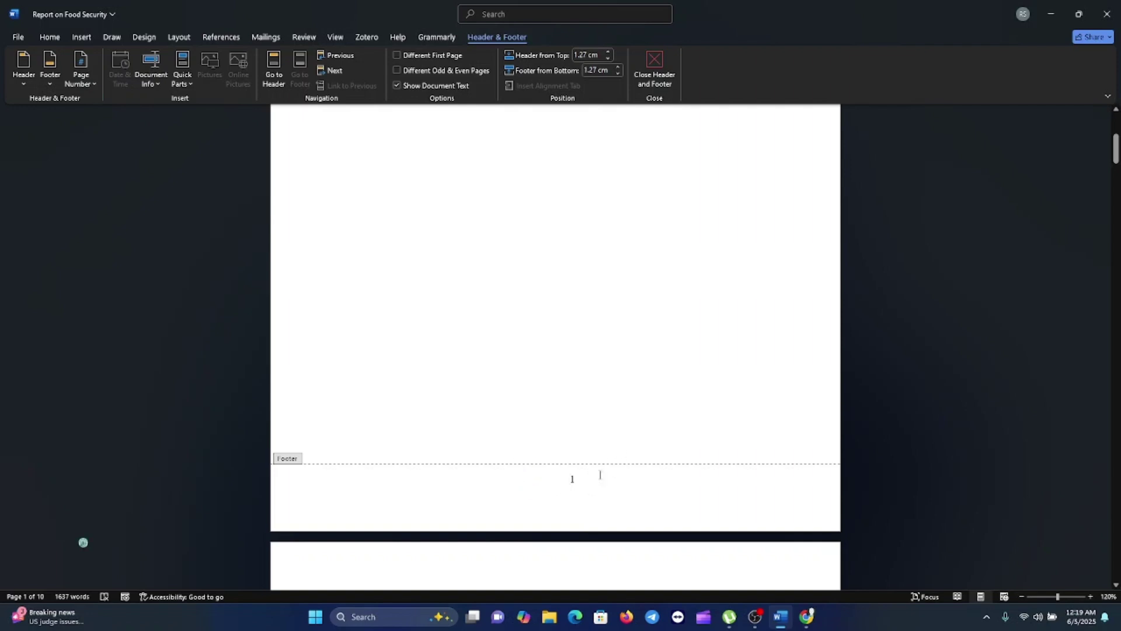
{"action": "left_click", "coordinate": [596, 480]}
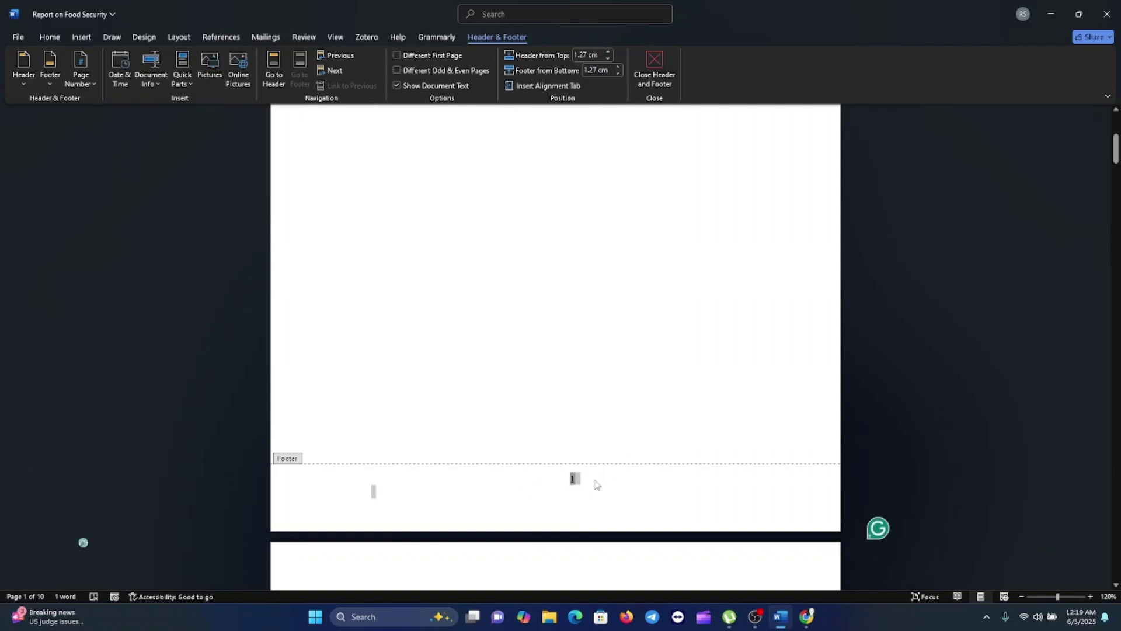
{"action": "double_click", "coordinate": [588, 418]}
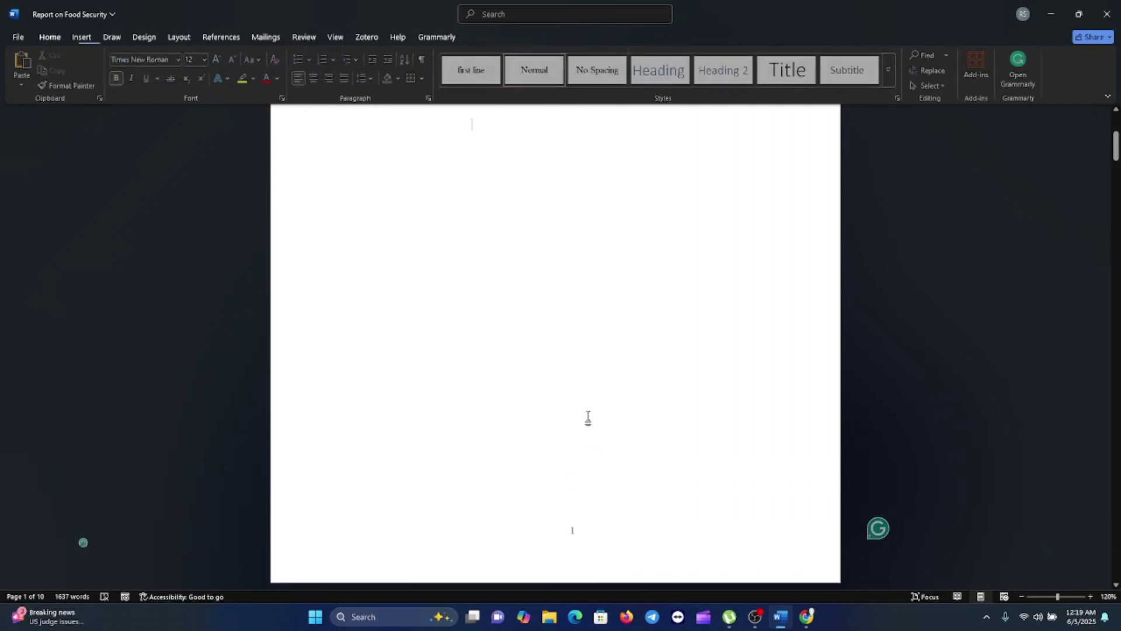
- Set the footer page number's font colour to Automatic and return to the body text
{"action": "scroll", "coordinate": [594, 501], "scroll_direction": "down", "scroll_amount": 1}
{"action": "scroll", "coordinate": [592, 498], "scroll_direction": "down", "scroll_amount": 3}
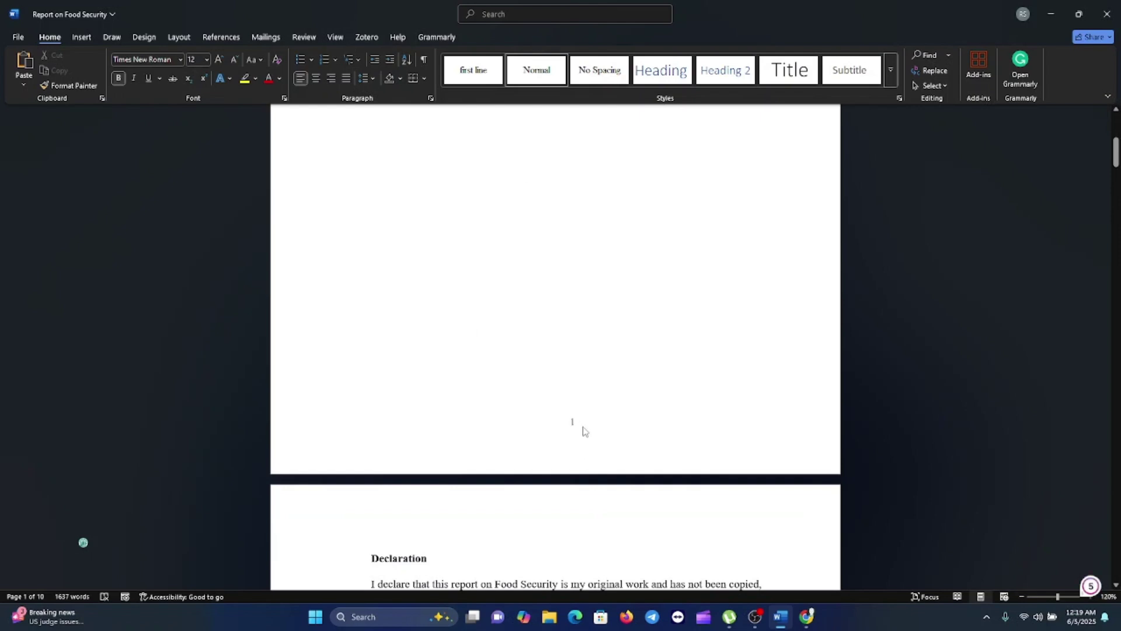
{"action": "double_click", "coordinate": [573, 426]}
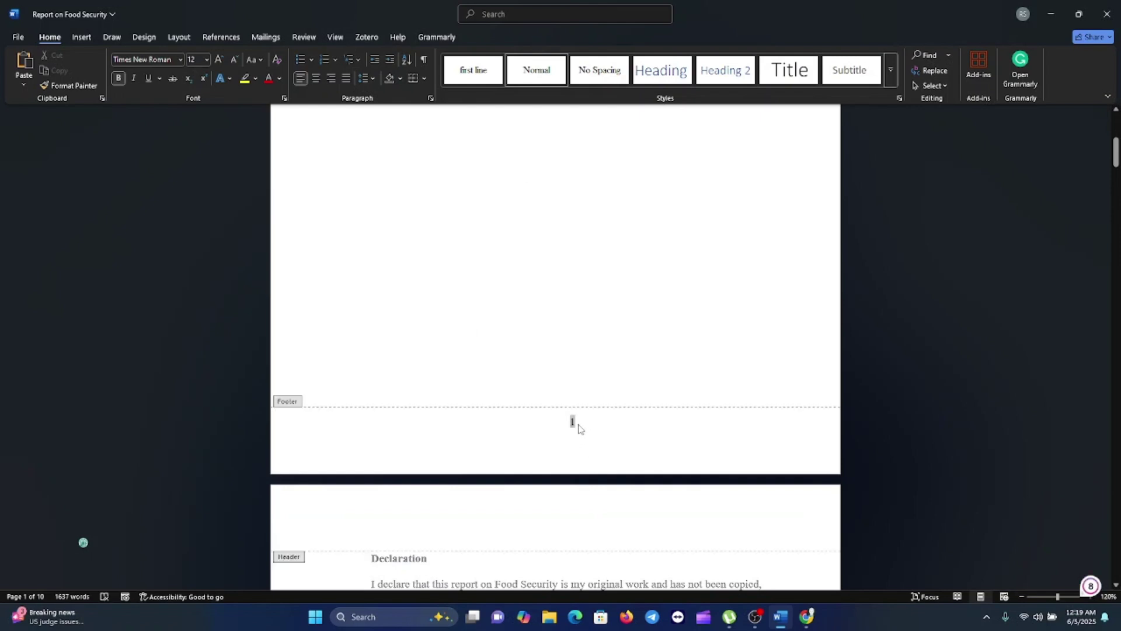
{"action": "left_click", "coordinate": [587, 425]}
{"action": "double_click", "coordinate": [587, 425]}
{"action": "left_click", "coordinate": [50, 38]}
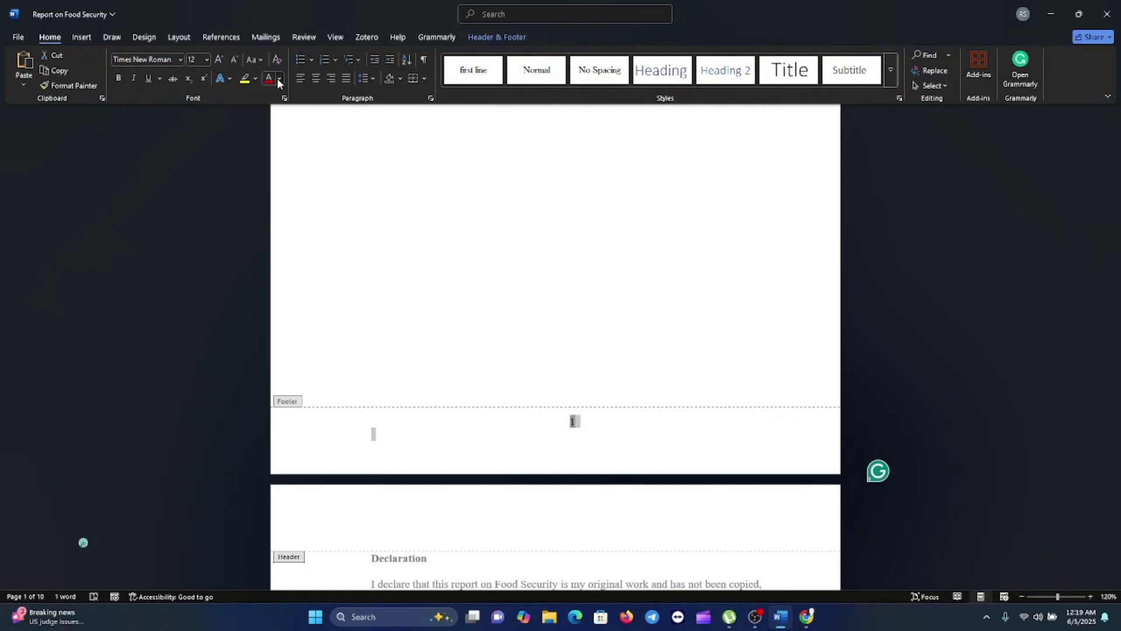
{"action": "left_click", "coordinate": [278, 79]}
{"action": "left_click", "coordinate": [278, 123]}
{"action": "double_click", "coordinate": [557, 344]}
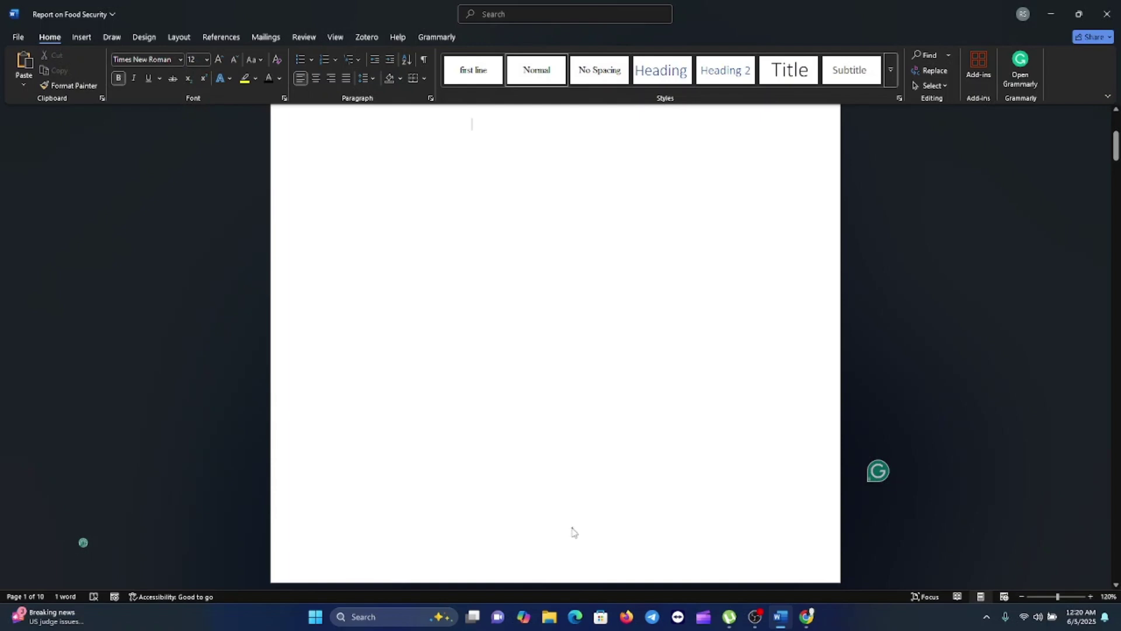
- Check the footer numbers on the first two pages and set the cover page footer number's font colour to black
{"action": "scroll", "coordinate": [584, 546], "scroll_direction": "down", "scroll_amount": 12}
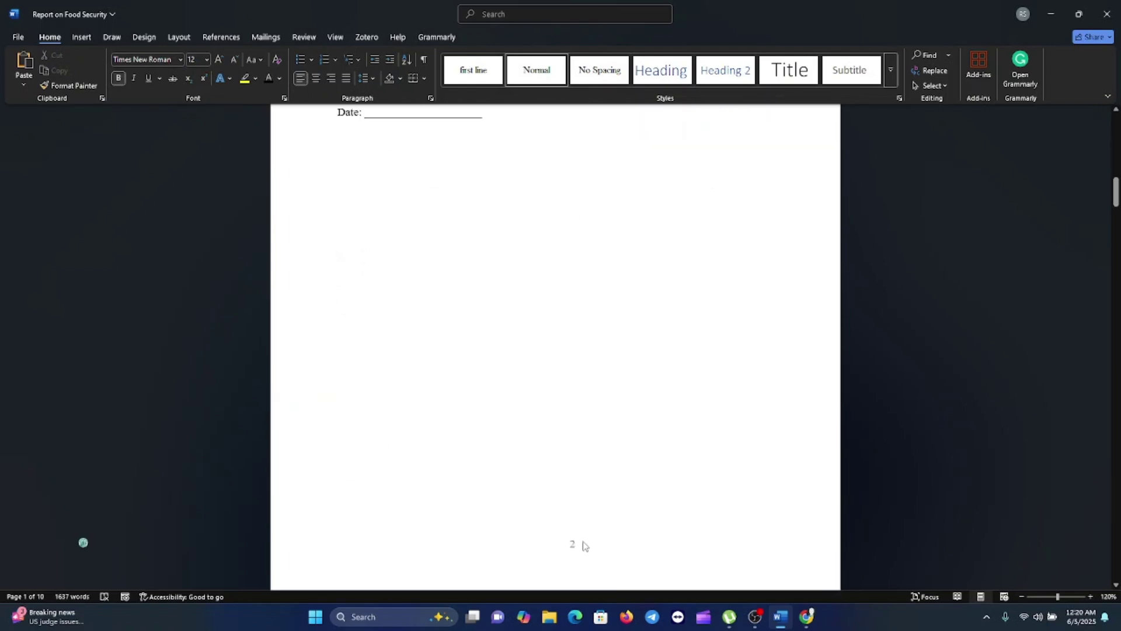
{"action": "scroll", "coordinate": [584, 541], "scroll_direction": "down", "scroll_amount": 1}
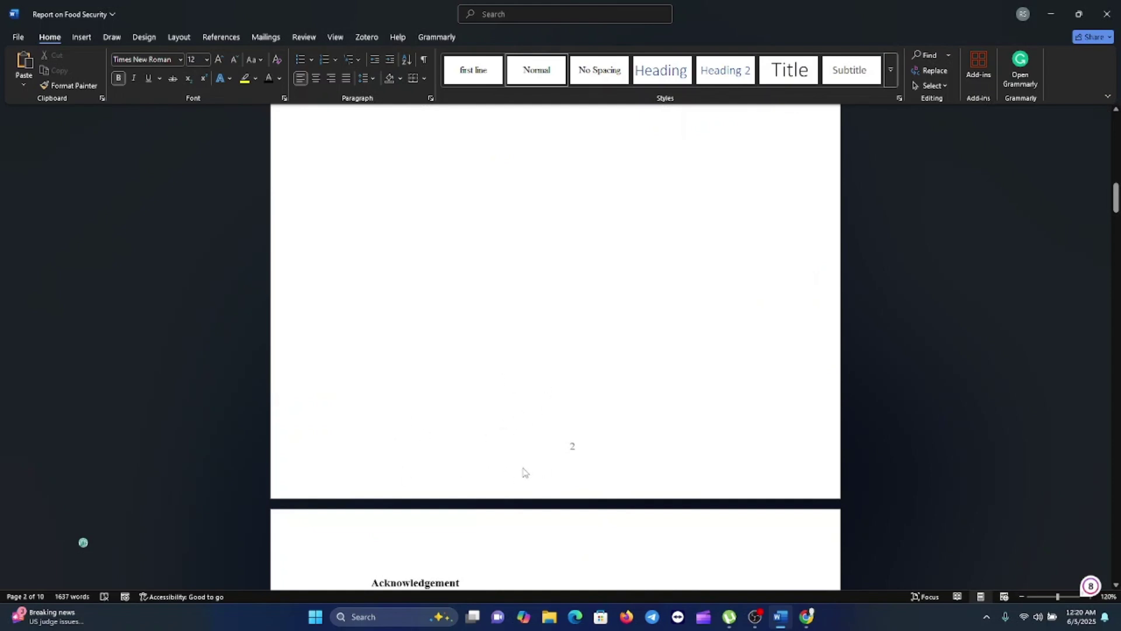
{"action": "scroll", "coordinate": [524, 470], "scroll_direction": "up", "scroll_amount": 10}
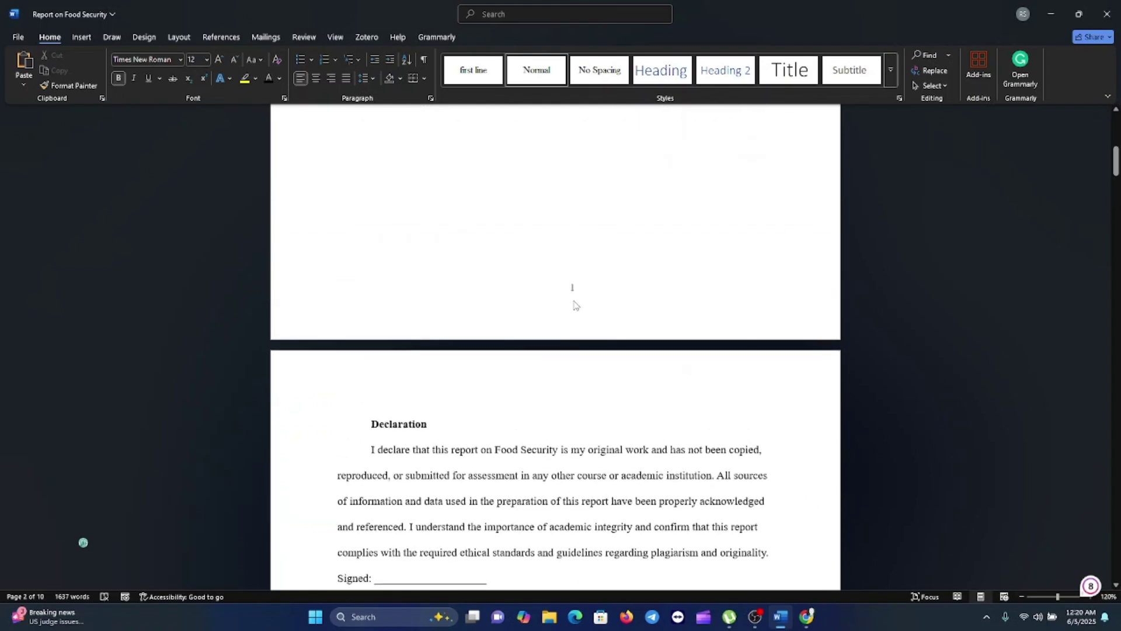
{"action": "double_click", "coordinate": [573, 289]}
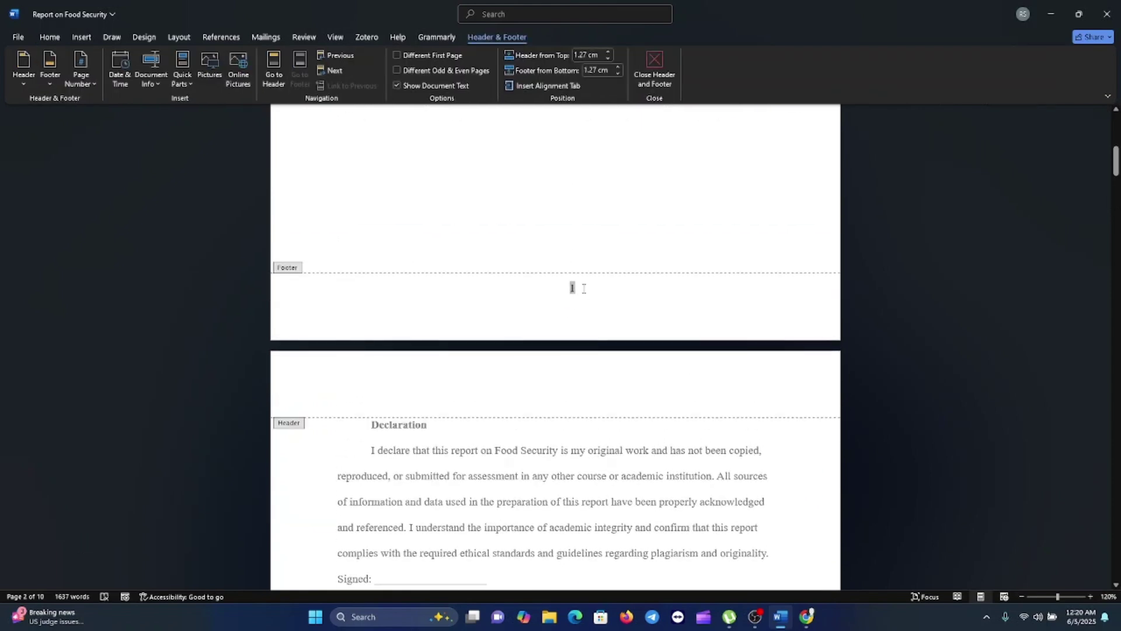
{"action": "left_click", "coordinate": [51, 39]}
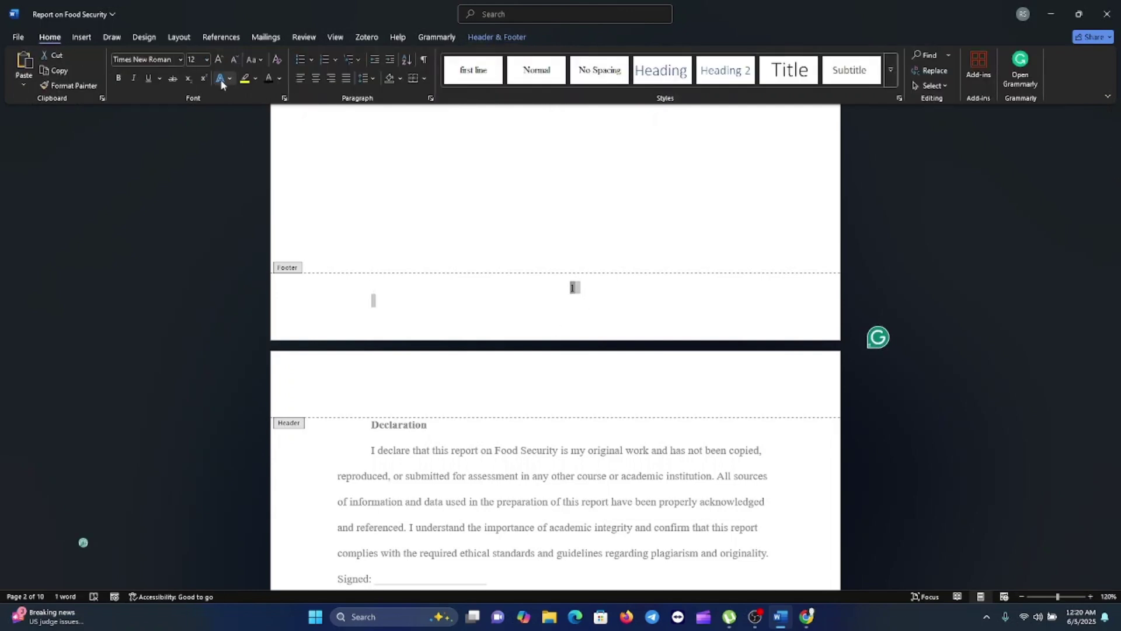
{"action": "left_click", "coordinate": [255, 78]}
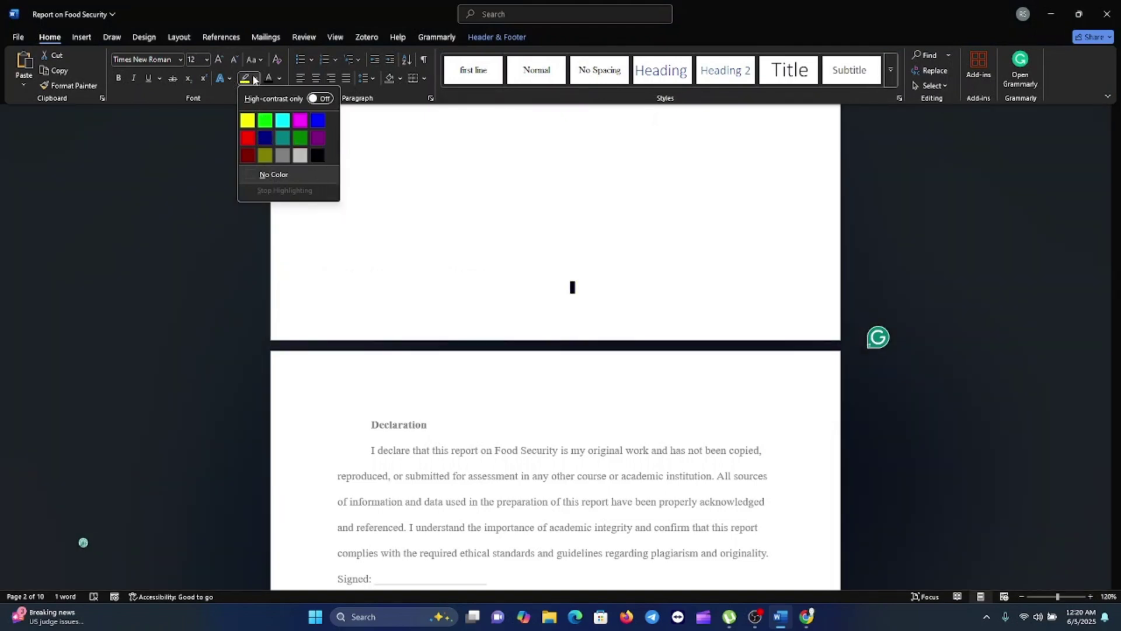
{"action": "left_click", "coordinate": [280, 79]}
{"action": "left_click", "coordinate": [280, 79]}
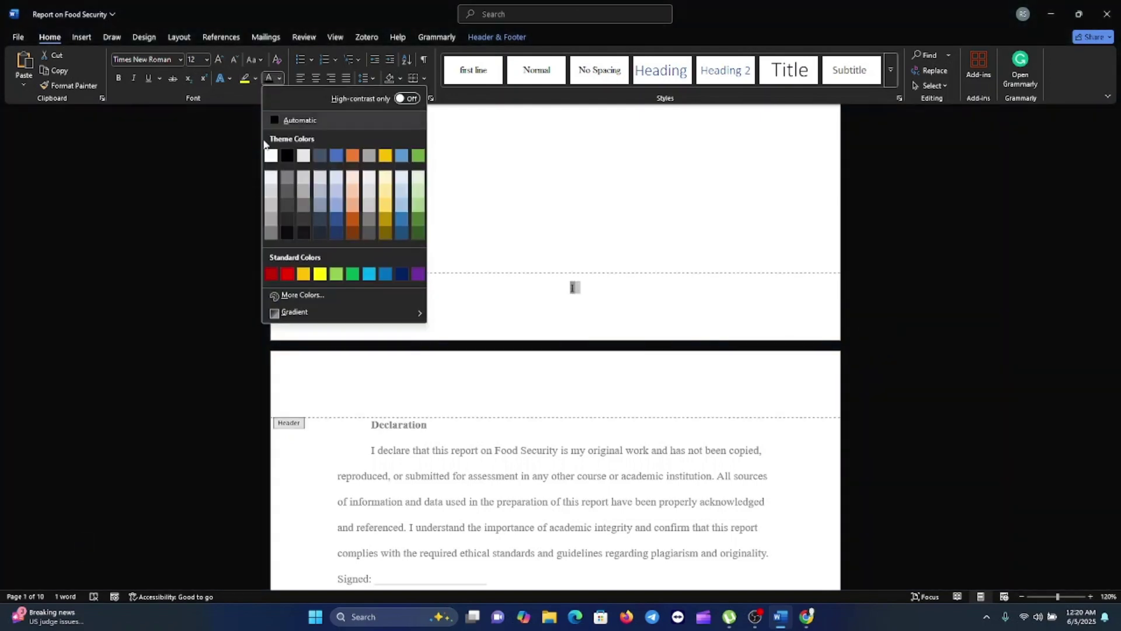
{"action": "left_click", "coordinate": [292, 154]}
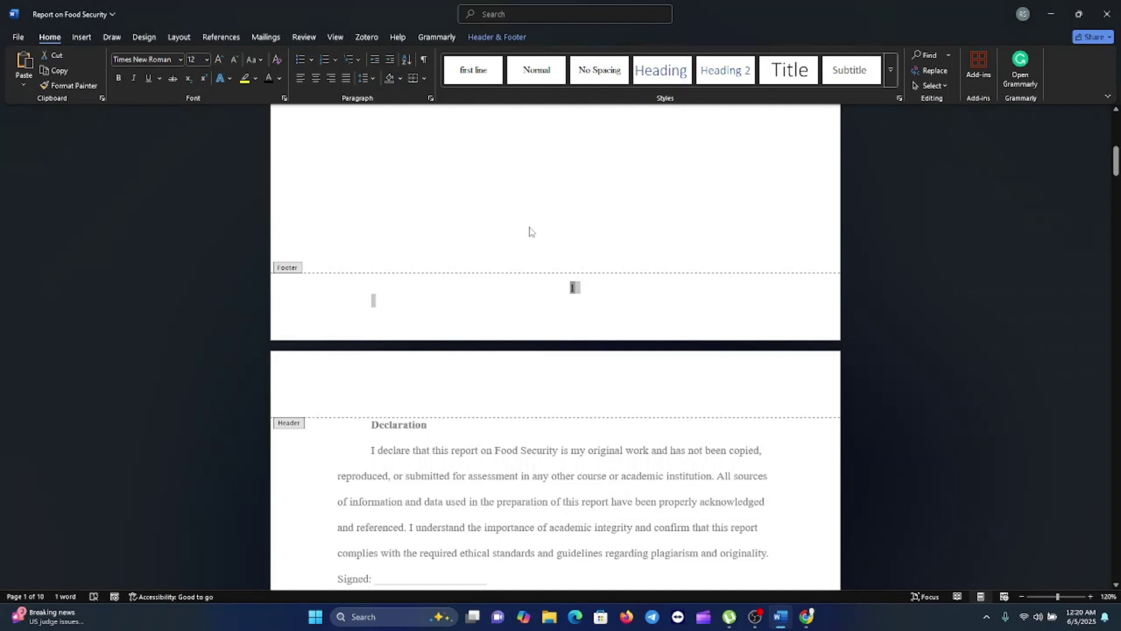
- Leave the cover page's footer and examine the footer page numbers from the cover page through the Introduction
{"action": "double_click", "coordinate": [530, 231]}
{"action": "scroll", "coordinate": [566, 330], "scroll_direction": "up", "scroll_amount": 9}
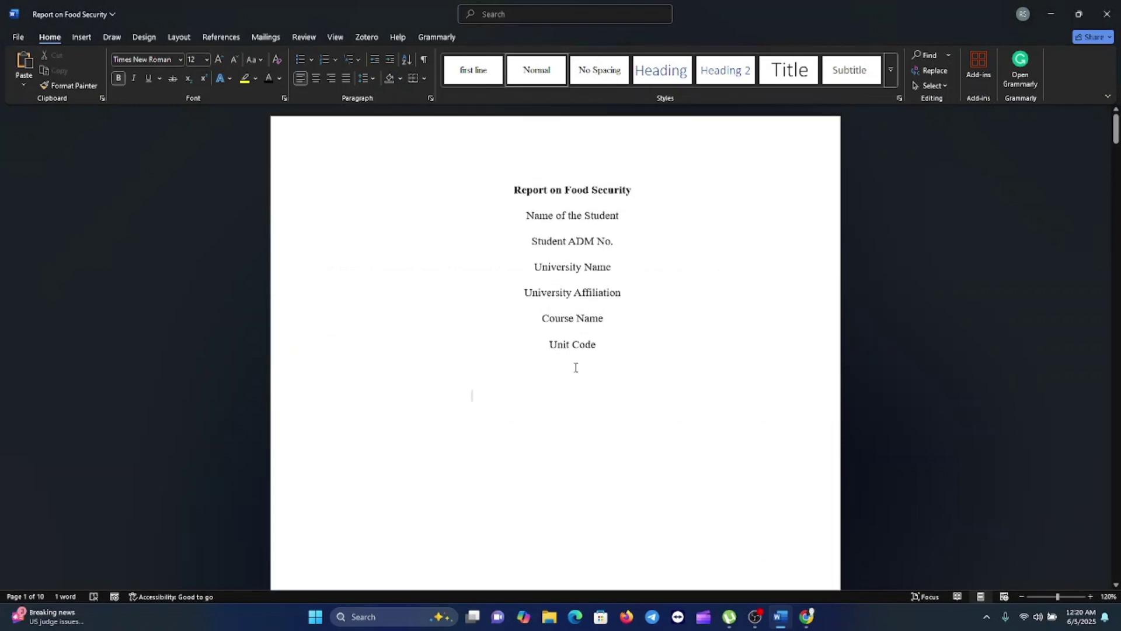
{"action": "scroll", "coordinate": [575, 366], "scroll_direction": "down", "scroll_amount": 10}
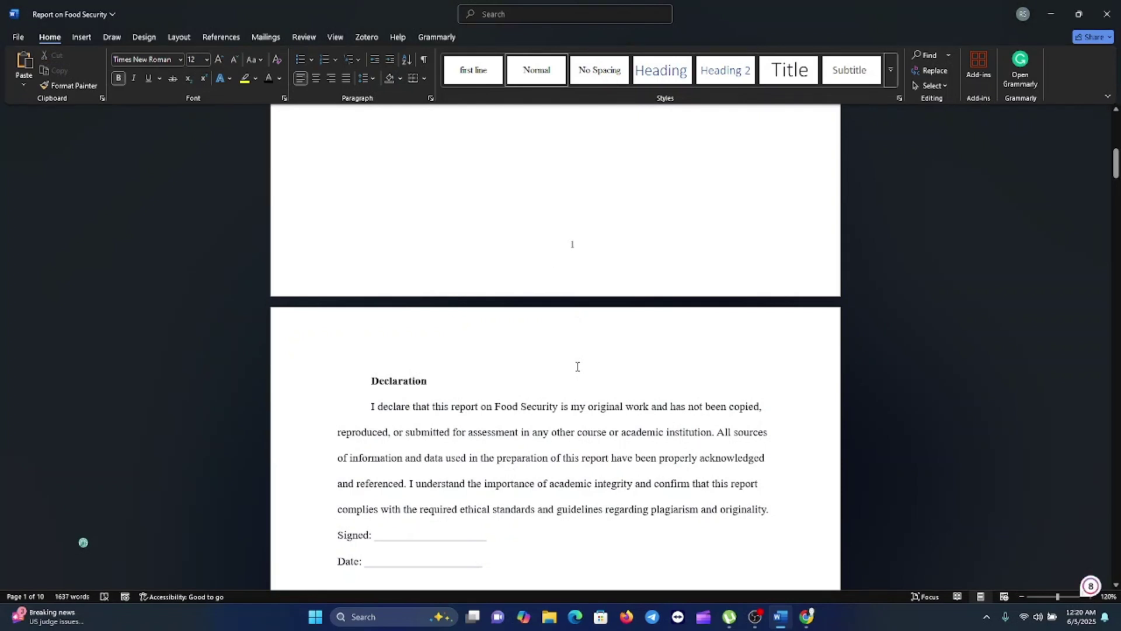
{"action": "scroll", "coordinate": [577, 366], "scroll_direction": "up", "scroll_amount": 7}
{"action": "scroll", "coordinate": [576, 368], "scroll_direction": "down", "scroll_amount": 3}
{"action": "scroll", "coordinate": [576, 368], "scroll_direction": "down", "scroll_amount": 5}
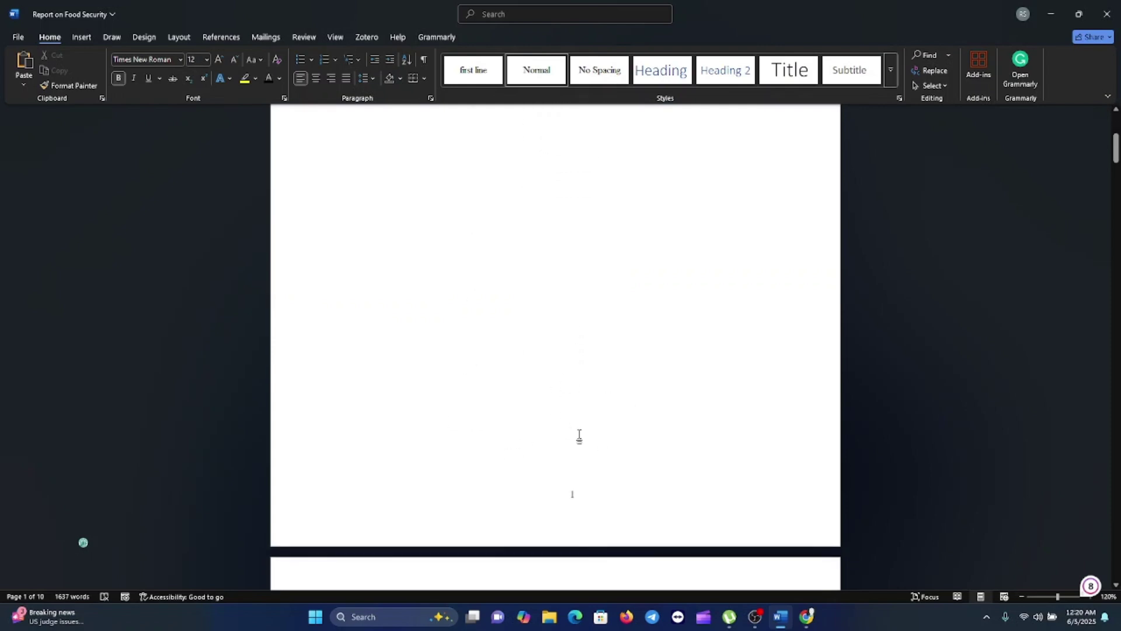
{"action": "scroll", "coordinate": [581, 450], "scroll_direction": "down", "scroll_amount": 8}
{"action": "scroll", "coordinate": [578, 526], "scroll_direction": "down", "scroll_amount": 3}
{"action": "scroll", "coordinate": [594, 549], "scroll_direction": "down", "scroll_amount": 10}
{"action": "scroll", "coordinate": [583, 526], "scroll_direction": "down", "scroll_amount": 11}
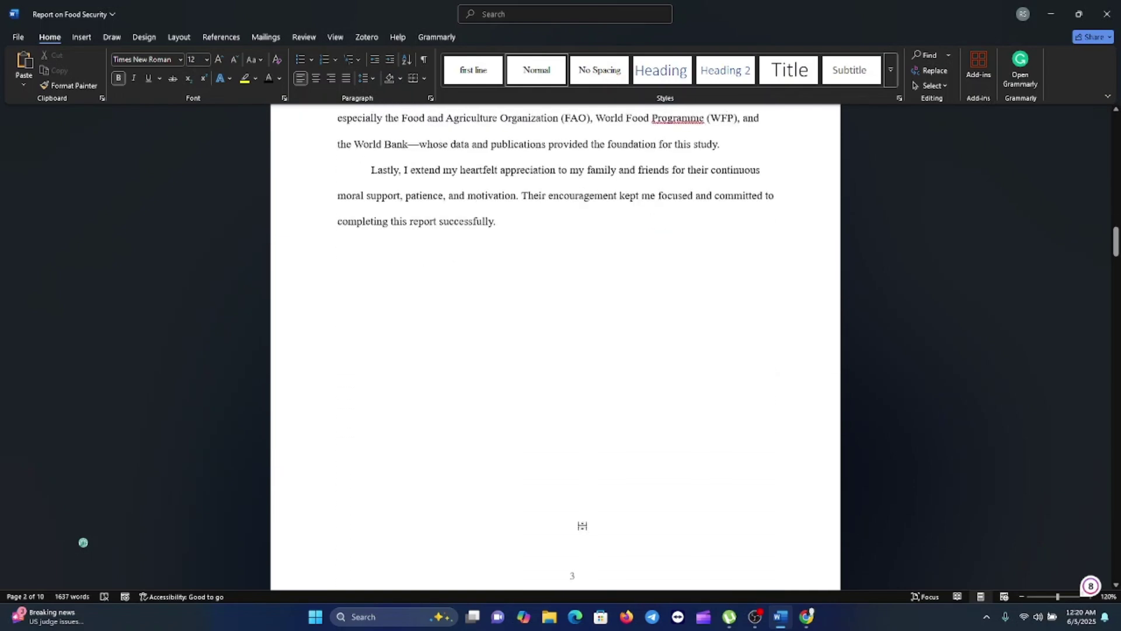
{"action": "scroll", "coordinate": [582, 527], "scroll_direction": "down", "scroll_amount": 7}
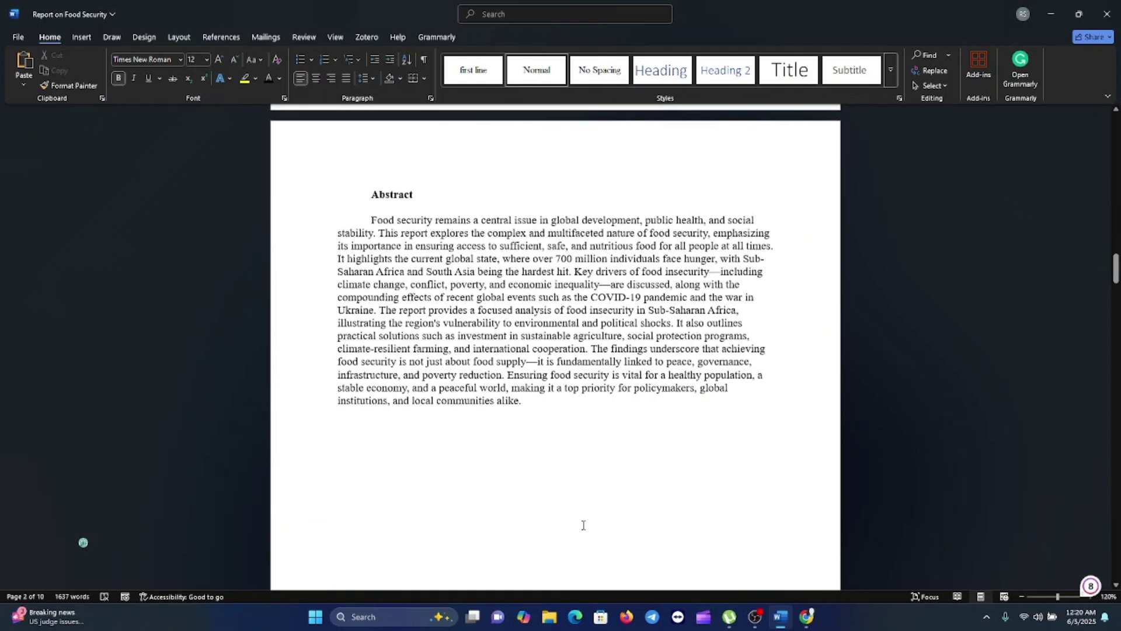
{"action": "scroll", "coordinate": [587, 525], "scroll_direction": "down", "scroll_amount": 3}
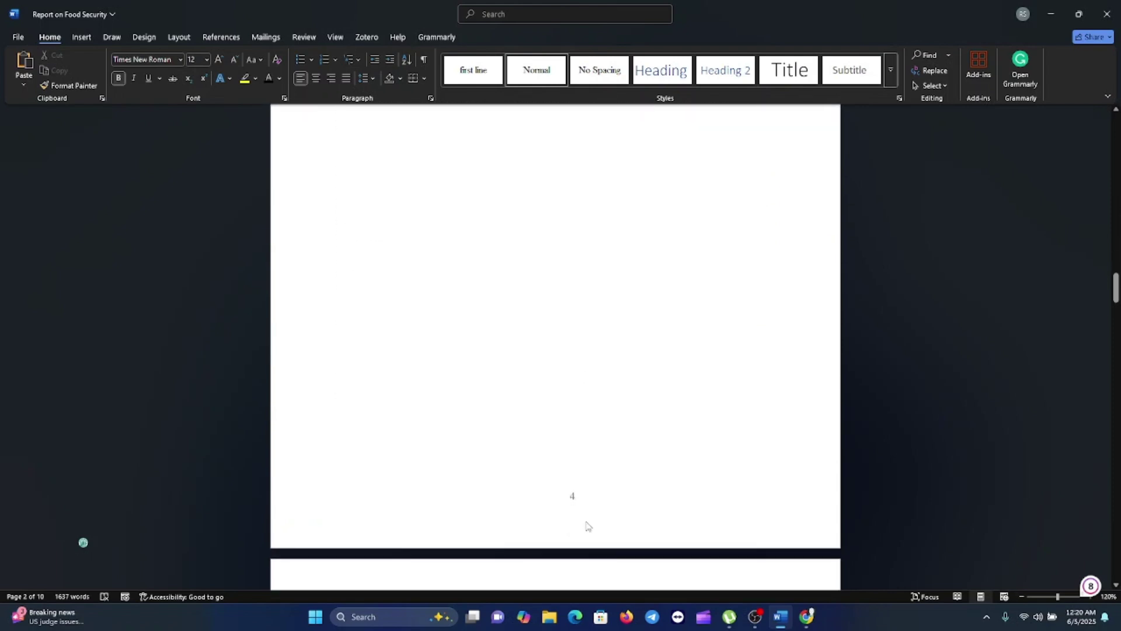
{"action": "scroll", "coordinate": [586, 526], "scroll_direction": "down", "scroll_amount": 7}
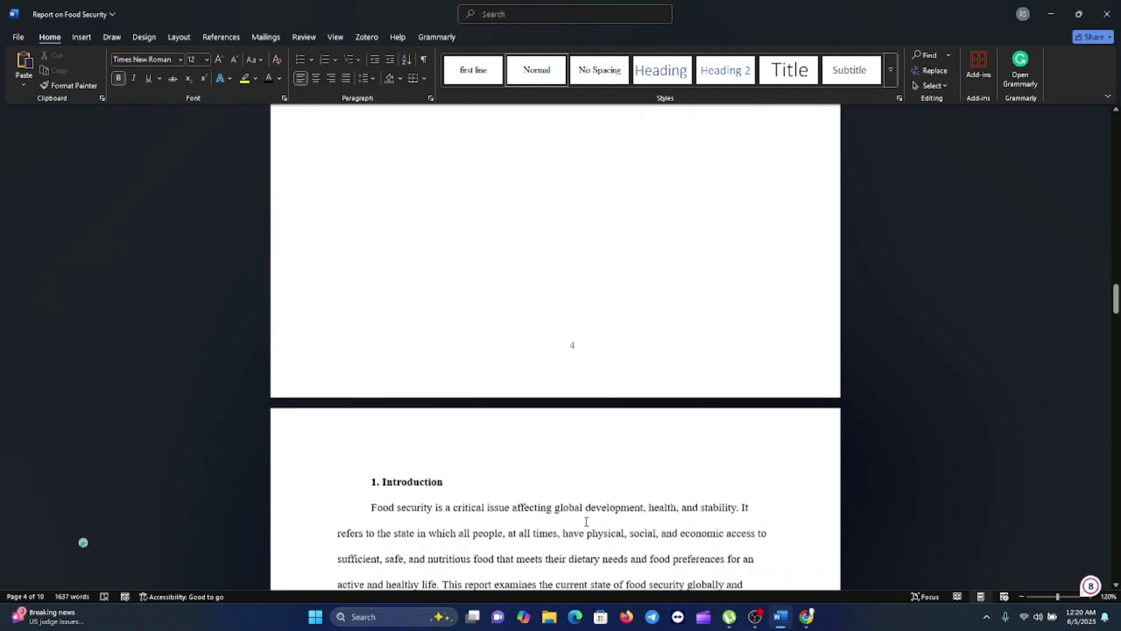
{"action": "scroll", "coordinate": [495, 389], "scroll_direction": "down", "scroll_amount": 4}
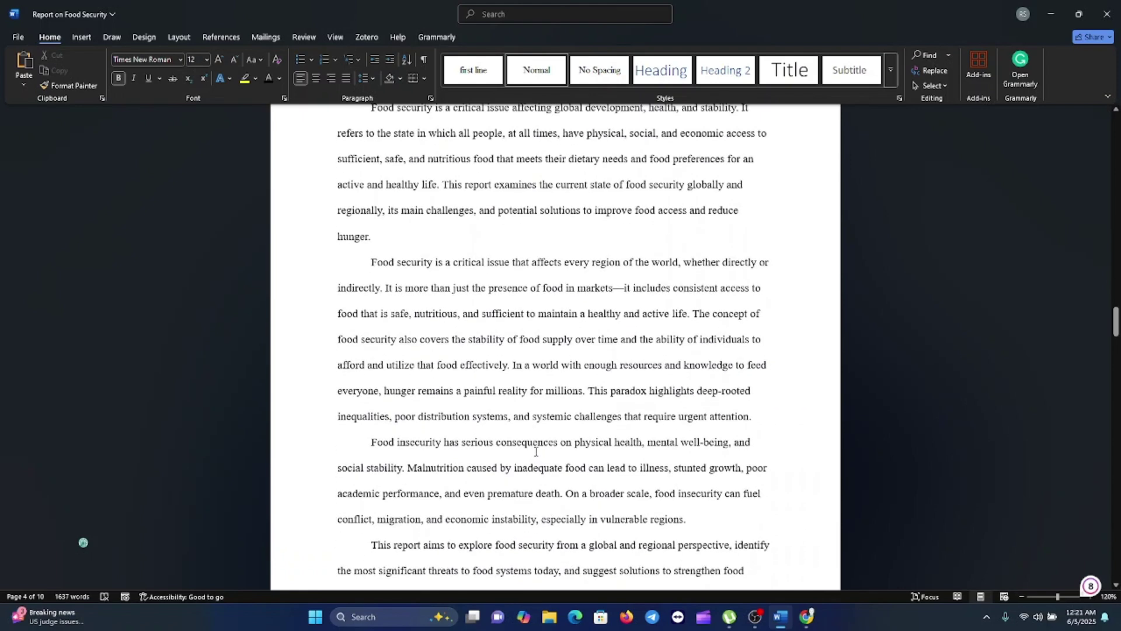
- Return to the front of the report and check the footers around the cover page and the Declaration page
{"action": "scroll", "coordinate": [537, 451], "scroll_direction": "up", "scroll_amount": 20}
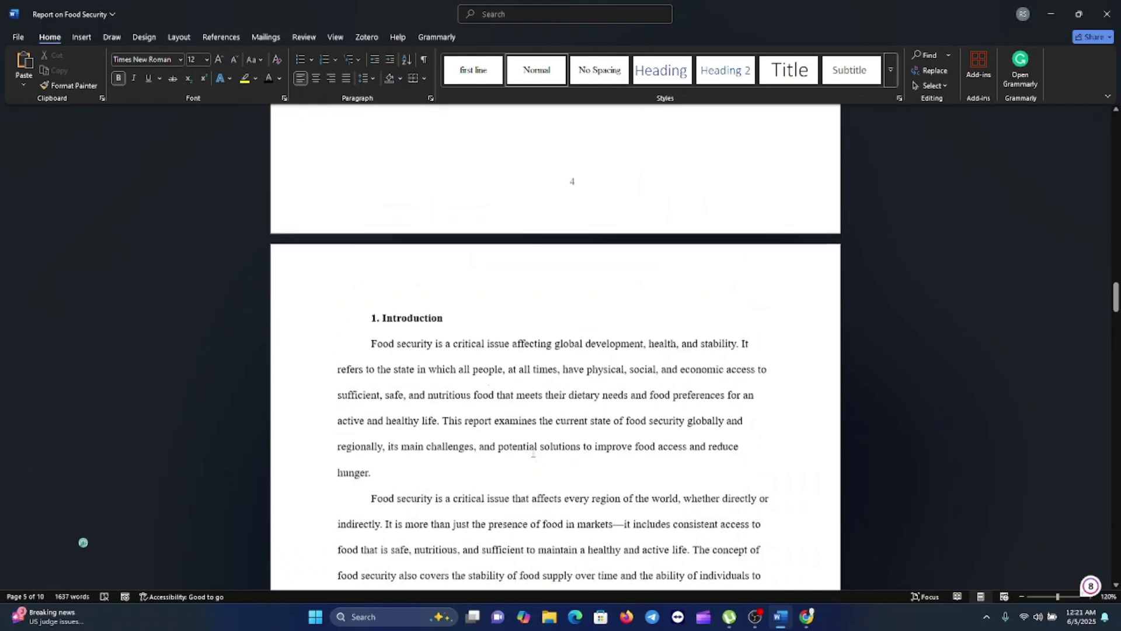
{"action": "scroll", "coordinate": [531, 455], "scroll_direction": "up", "scroll_amount": 20}
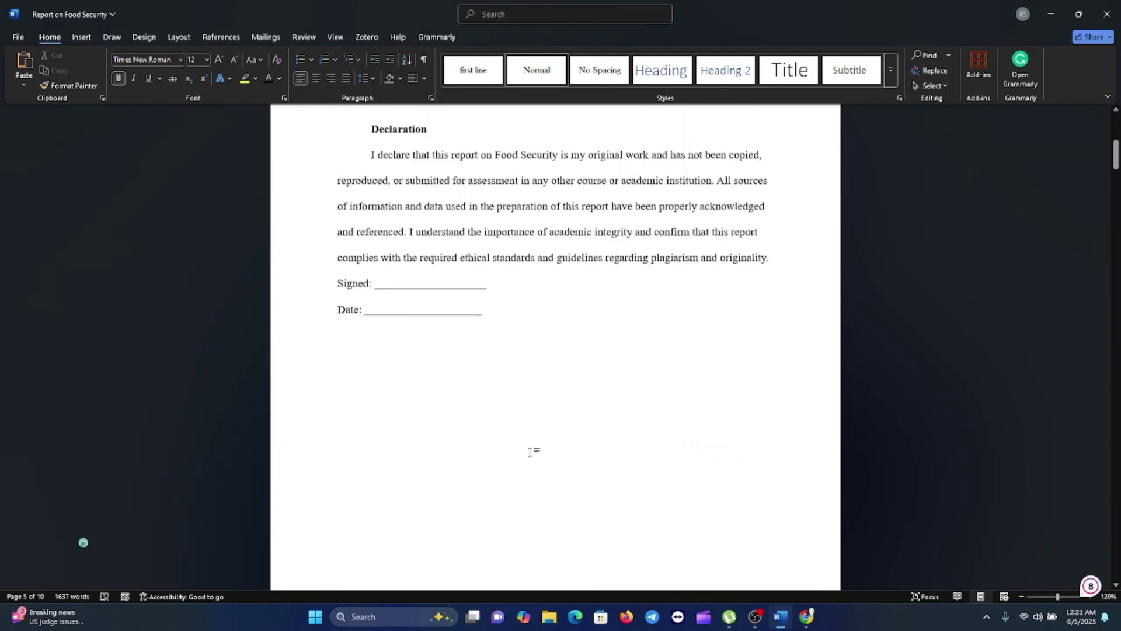
{"action": "scroll", "coordinate": [545, 458], "scroll_direction": "down", "scroll_amount": 4}
{"action": "scroll", "coordinate": [545, 459], "scroll_direction": "down", "scroll_amount": 4}
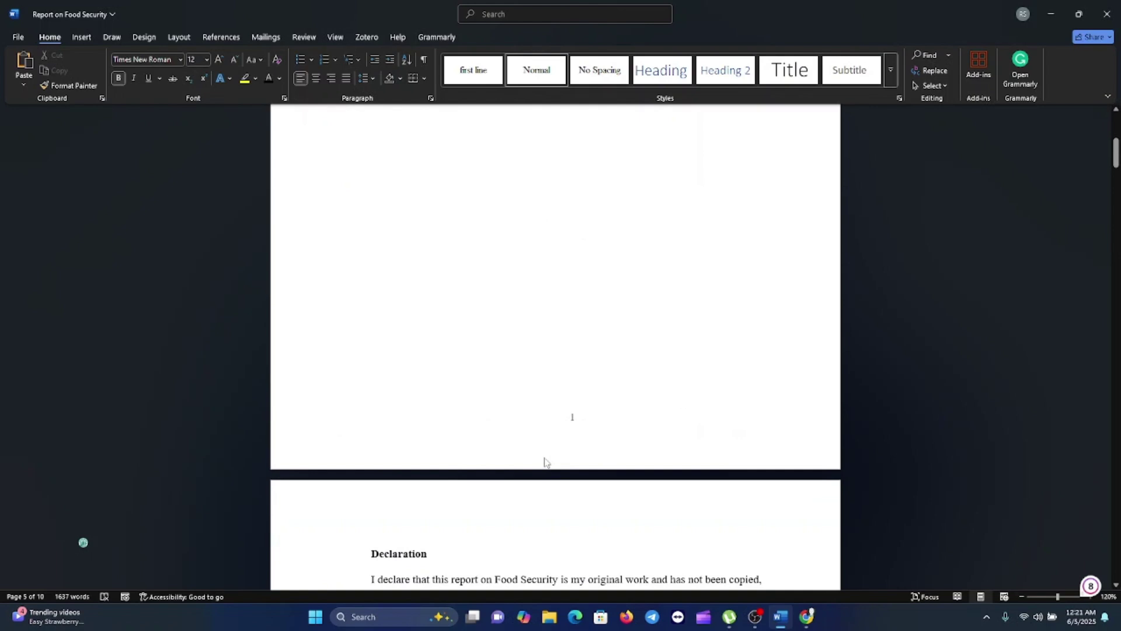
{"action": "scroll", "coordinate": [544, 460], "scroll_direction": "up", "scroll_amount": 2}
{"action": "scroll", "coordinate": [544, 457], "scroll_direction": "down", "scroll_amount": 20}
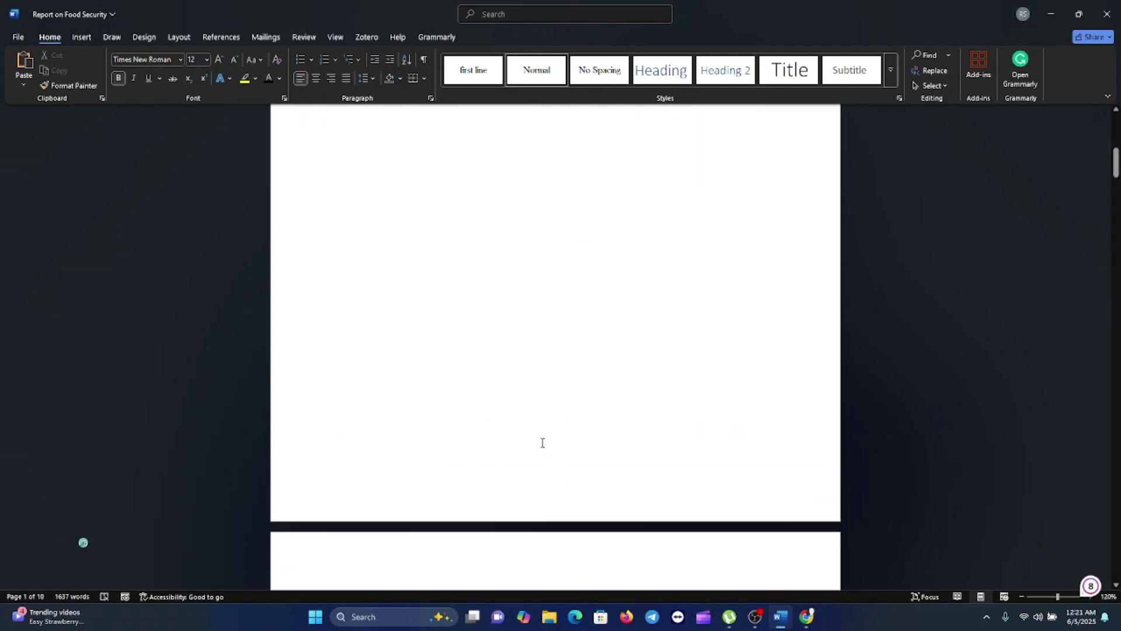
{"action": "scroll", "coordinate": [543, 443], "scroll_direction": "up", "scroll_amount": 20}
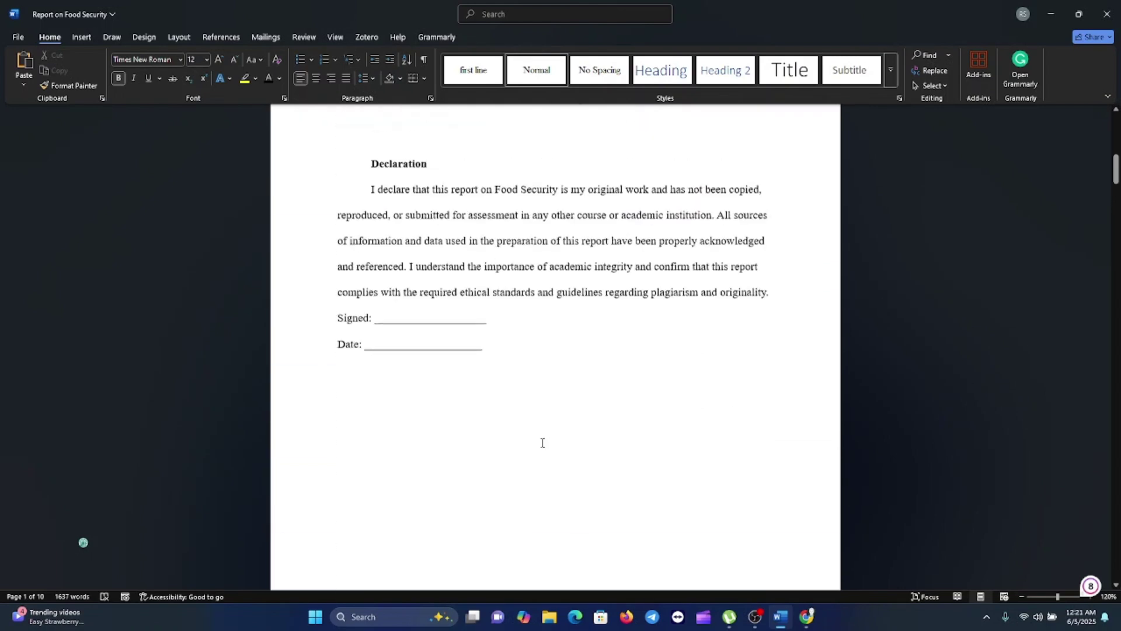
{"action": "scroll", "coordinate": [542, 442], "scroll_direction": "down", "scroll_amount": 9}
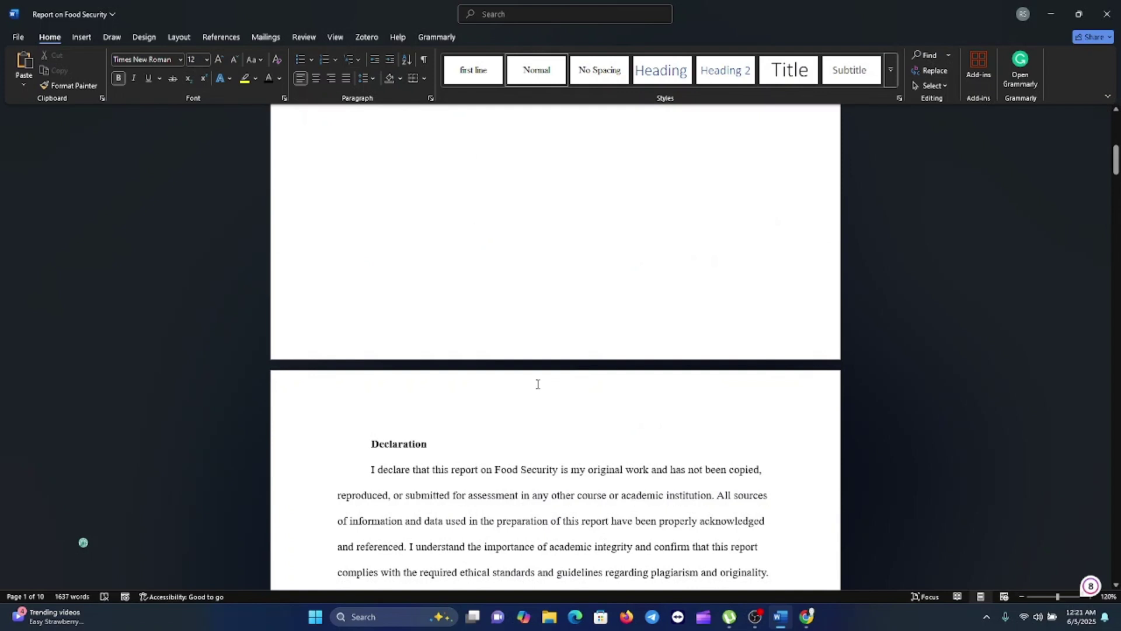
{"action": "scroll", "coordinate": [538, 383], "scroll_direction": "up", "scroll_amount": 5}
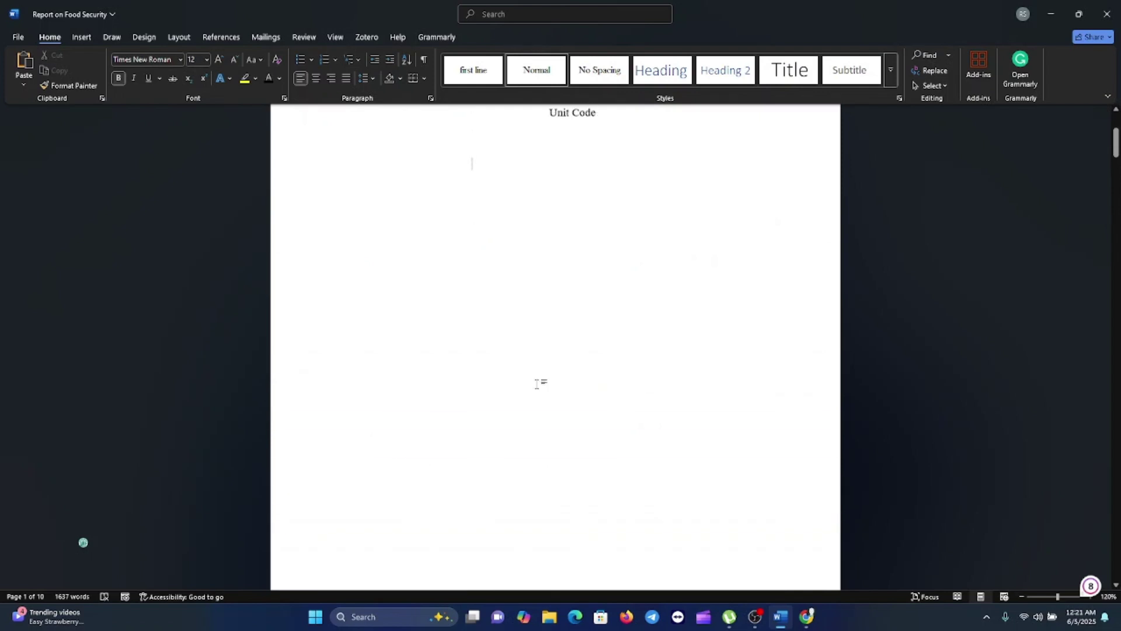
{"action": "scroll", "coordinate": [538, 383], "scroll_direction": "up", "scroll_amount": 3}
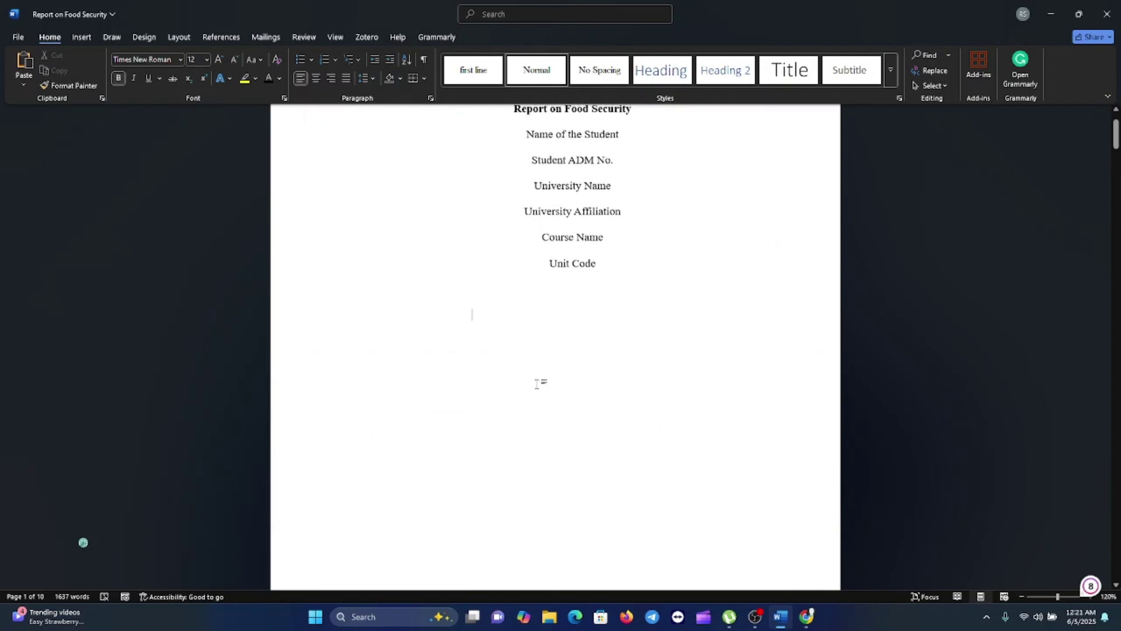
{"action": "scroll", "coordinate": [538, 384], "scroll_direction": "up", "scroll_amount": 1}
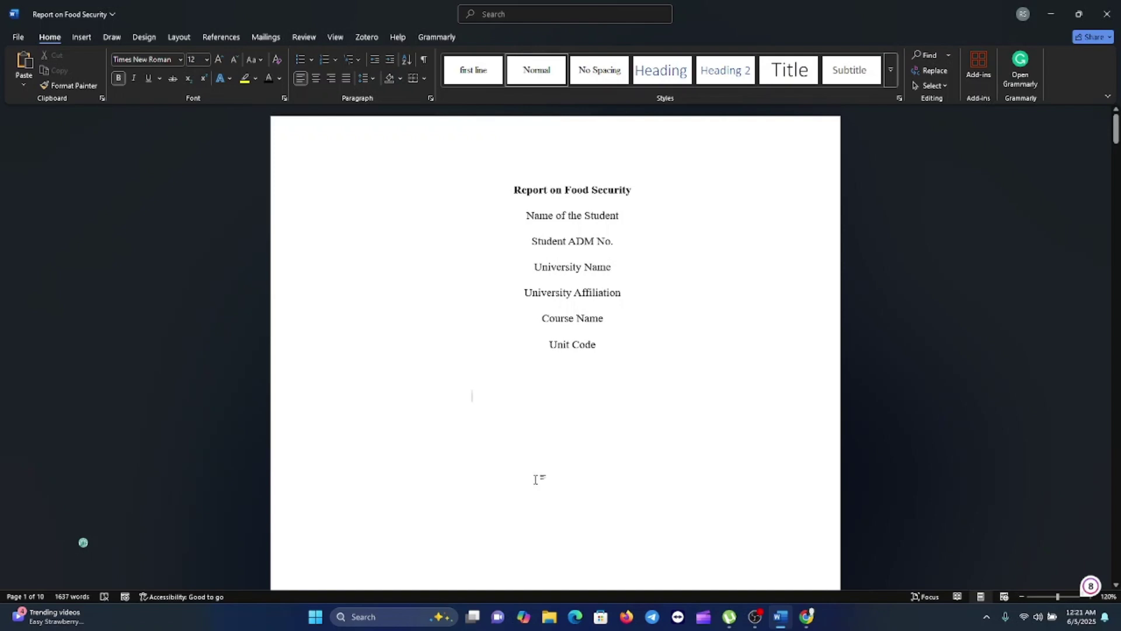
- Show the formatting marks and locate the page break on the cover page
{"action": "scroll", "coordinate": [540, 489], "scroll_direction": "down", "scroll_amount": 5}
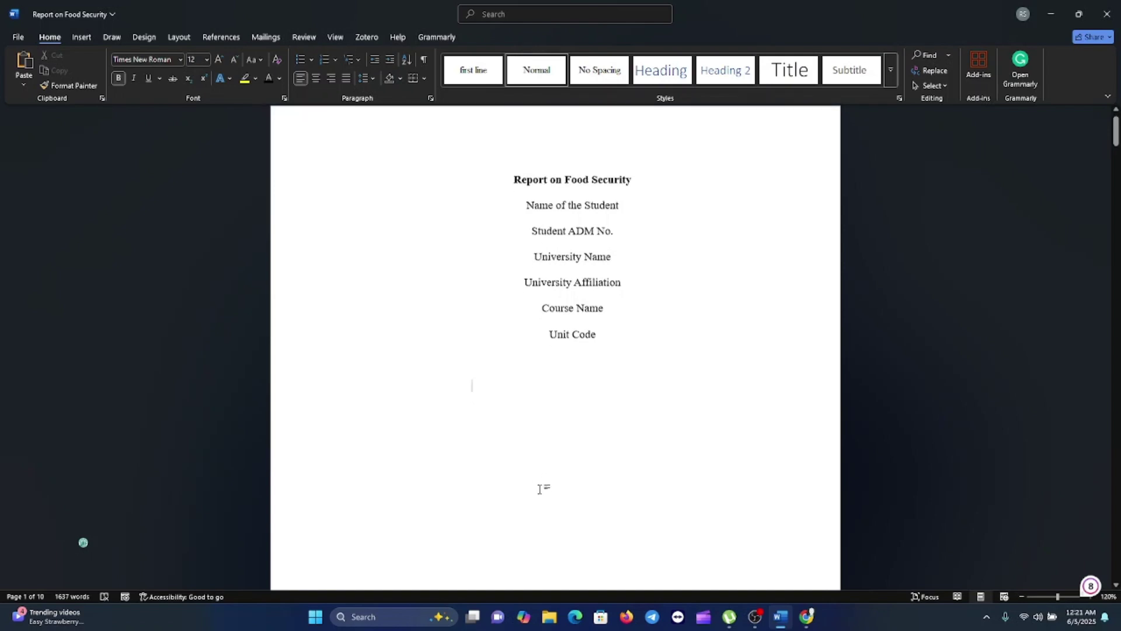
{"action": "scroll", "coordinate": [540, 489], "scroll_direction": "down", "scroll_amount": 1}
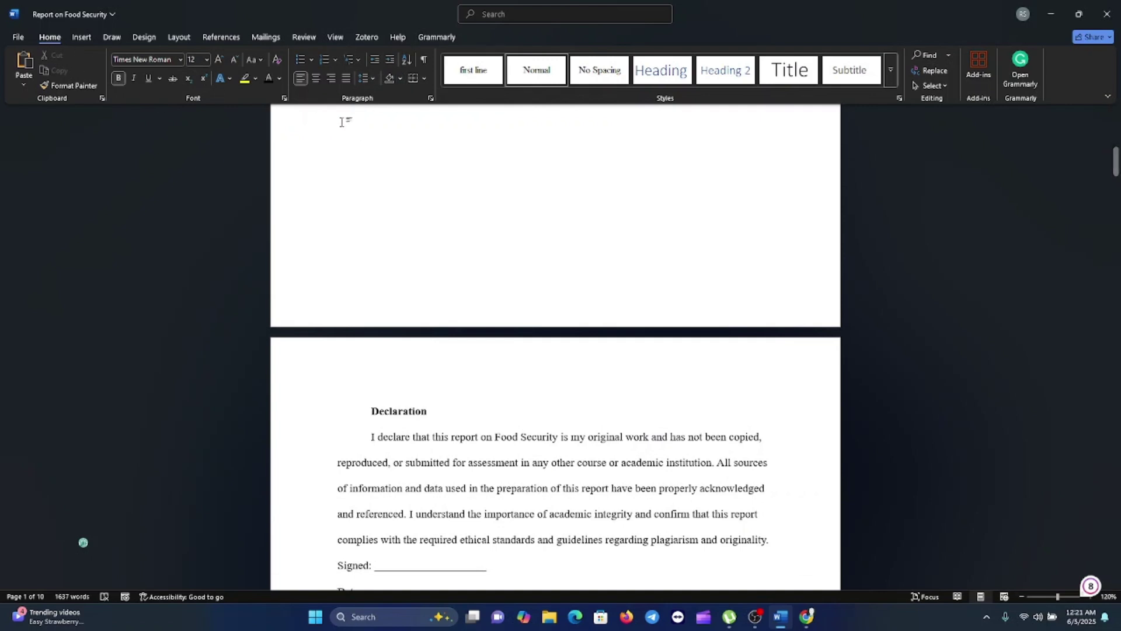
{"action": "left_click", "coordinate": [426, 62]}
{"action": "scroll", "coordinate": [478, 462], "scroll_direction": "down", "scroll_amount": 1}
{"action": "scroll", "coordinate": [478, 461], "scroll_direction": "up", "scroll_amount": 10}
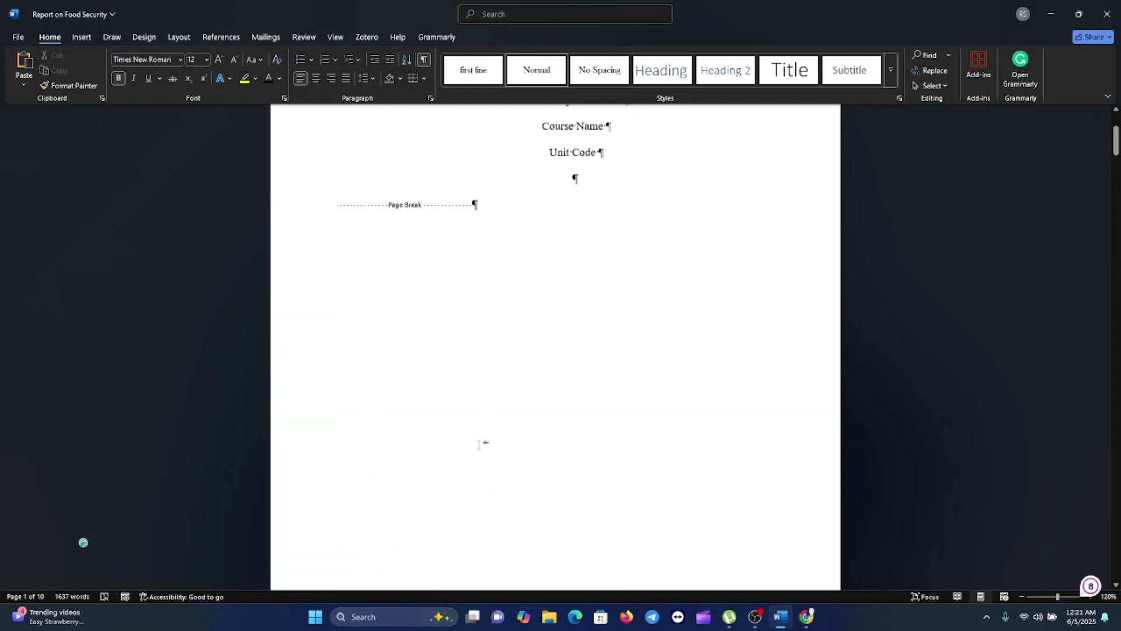
{"action": "scroll", "coordinate": [464, 208], "scroll_direction": "up", "scroll_amount": 2}
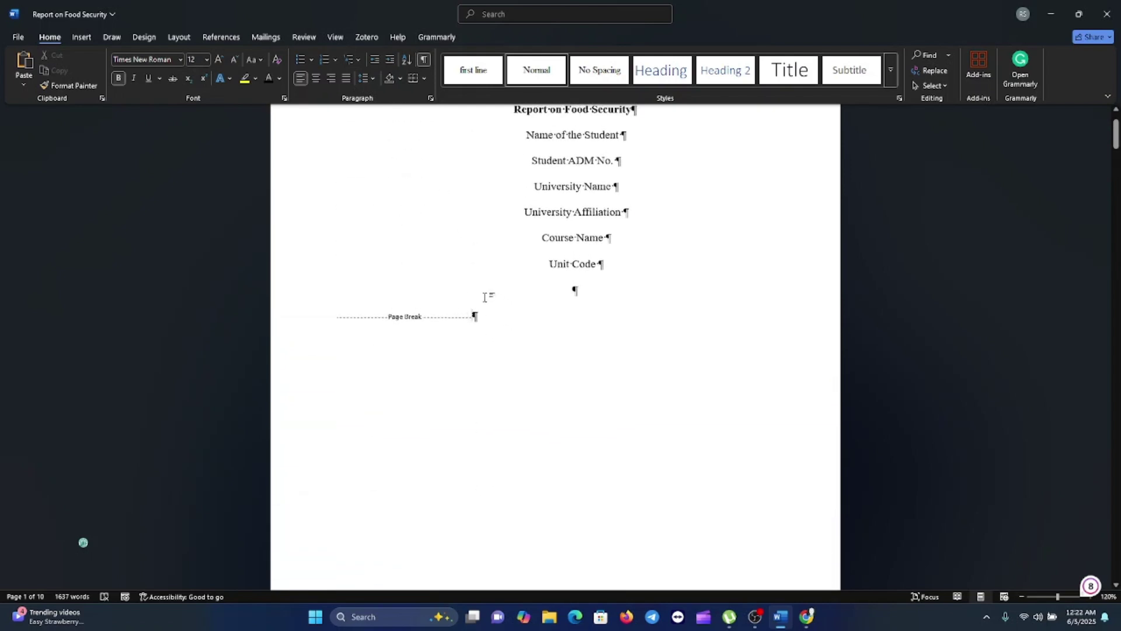
- Examine the page breaks ending the Declaration, acknowledgement and Abstract pages, then return to the cover page
{"action": "scroll", "coordinate": [490, 347], "scroll_direction": "down", "scroll_amount": 10}
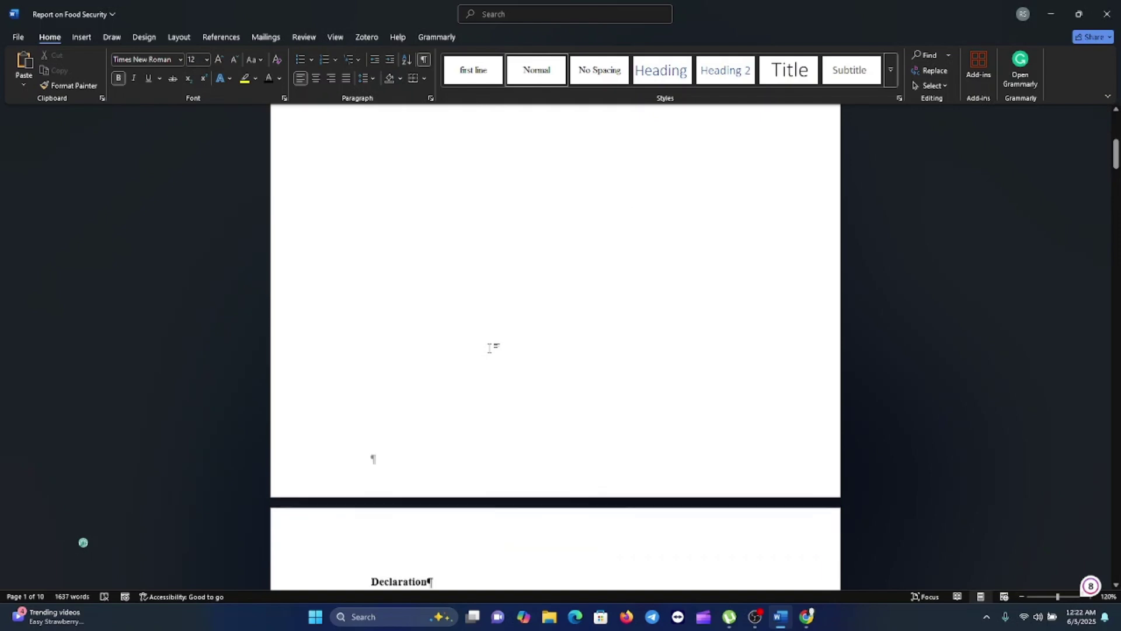
{"action": "scroll", "coordinate": [480, 455], "scroll_direction": "down", "scroll_amount": 3}
{"action": "scroll", "coordinate": [479, 452], "scroll_direction": "down", "scroll_amount": 4}
{"action": "scroll", "coordinate": [479, 451], "scroll_direction": "down", "scroll_amount": 2}
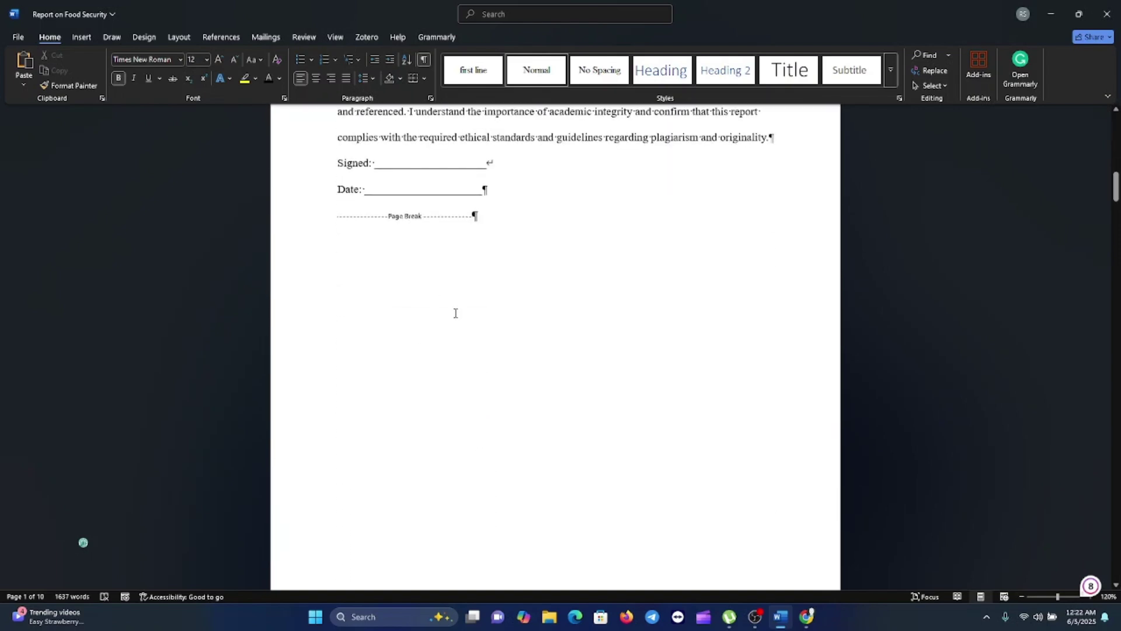
{"action": "scroll", "coordinate": [456, 313], "scroll_direction": "down", "scroll_amount": 18}
{"action": "scroll", "coordinate": [455, 341], "scroll_direction": "down", "scroll_amount": 4}
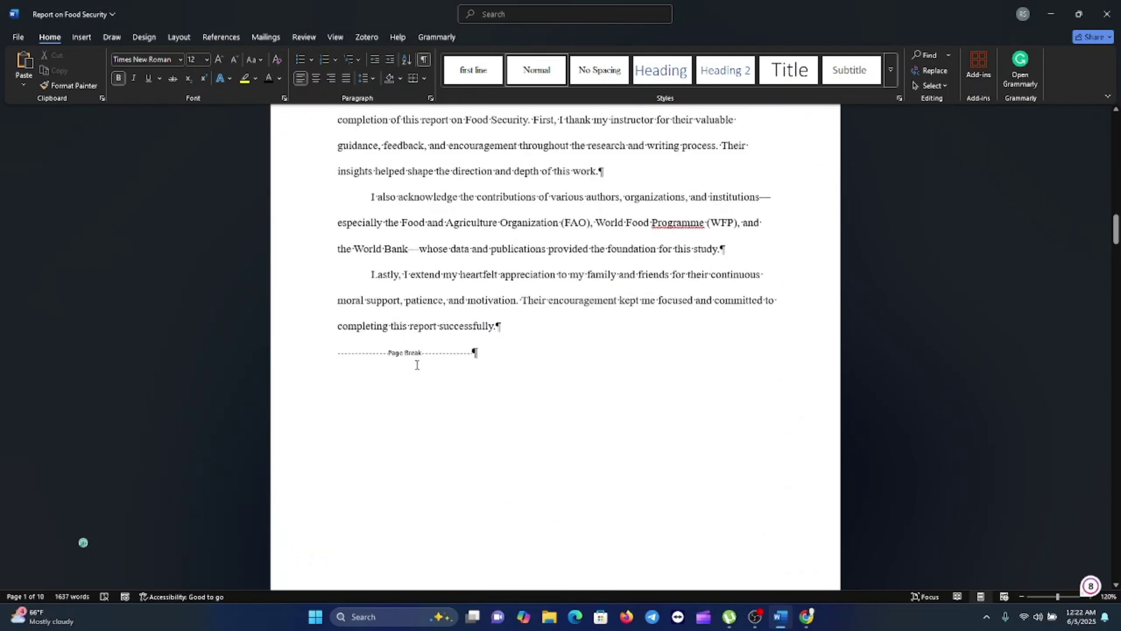
{"action": "scroll", "coordinate": [417, 365], "scroll_direction": "down", "scroll_amount": 18}
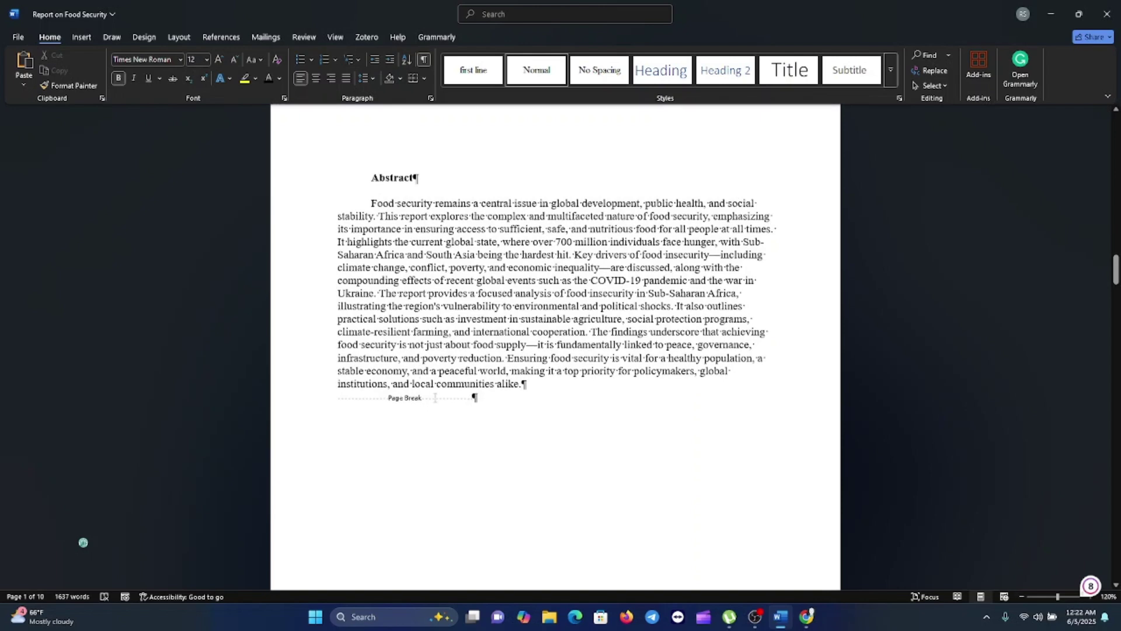
{"action": "scroll", "coordinate": [438, 397], "scroll_direction": "down", "scroll_amount": 15}
{"action": "scroll", "coordinate": [445, 397], "scroll_direction": "down", "scroll_amount": 15}
{"action": "scroll", "coordinate": [552, 431], "scroll_direction": "down", "scroll_amount": 4}
{"action": "scroll", "coordinate": [549, 438], "scroll_direction": "up", "scroll_amount": 12}
{"action": "scroll", "coordinate": [549, 438], "scroll_direction": "up", "scroll_amount": 20}
{"action": "scroll", "coordinate": [548, 436], "scroll_direction": "up", "scroll_amount": 10}
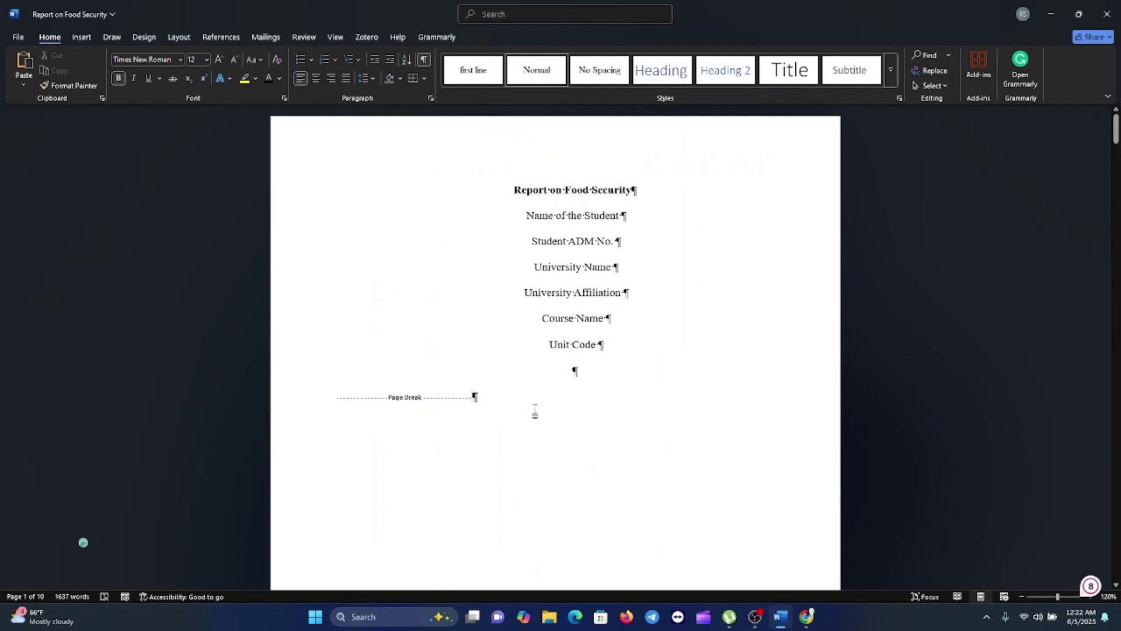
- Insert a Next Page section break before the Declaration heading and check the break marks on the cover and Declaration pages
{"action": "scroll", "coordinate": [549, 426], "scroll_direction": "down", "scroll_amount": 10}
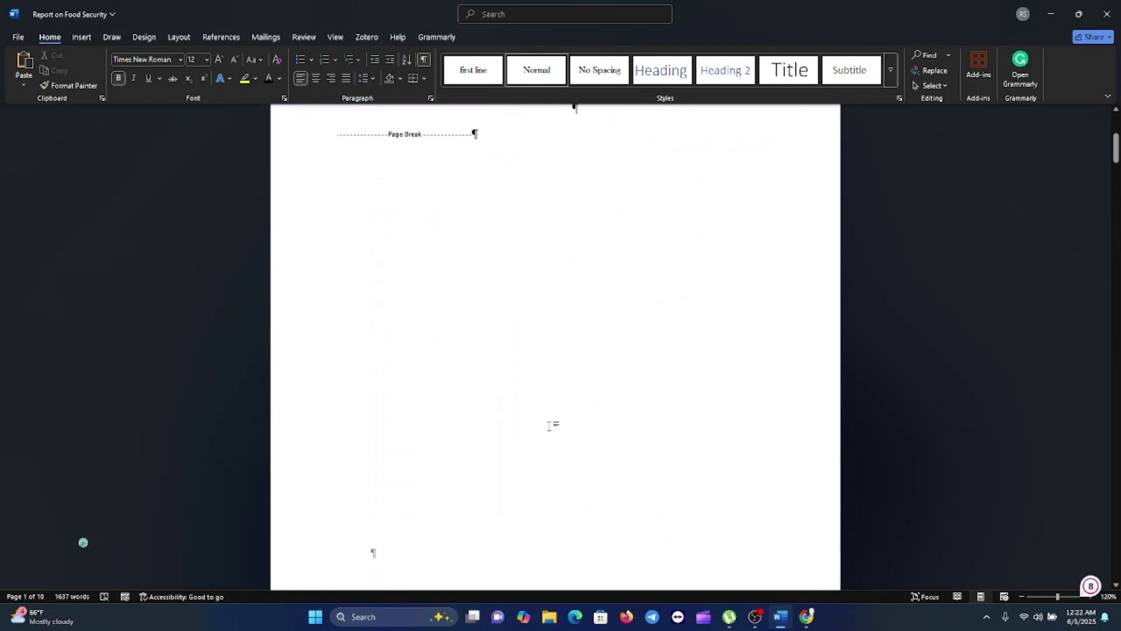
{"action": "scroll", "coordinate": [549, 429], "scroll_direction": "down", "scroll_amount": 2}
{"action": "scroll", "coordinate": [518, 421], "scroll_direction": "up", "scroll_amount": 10}
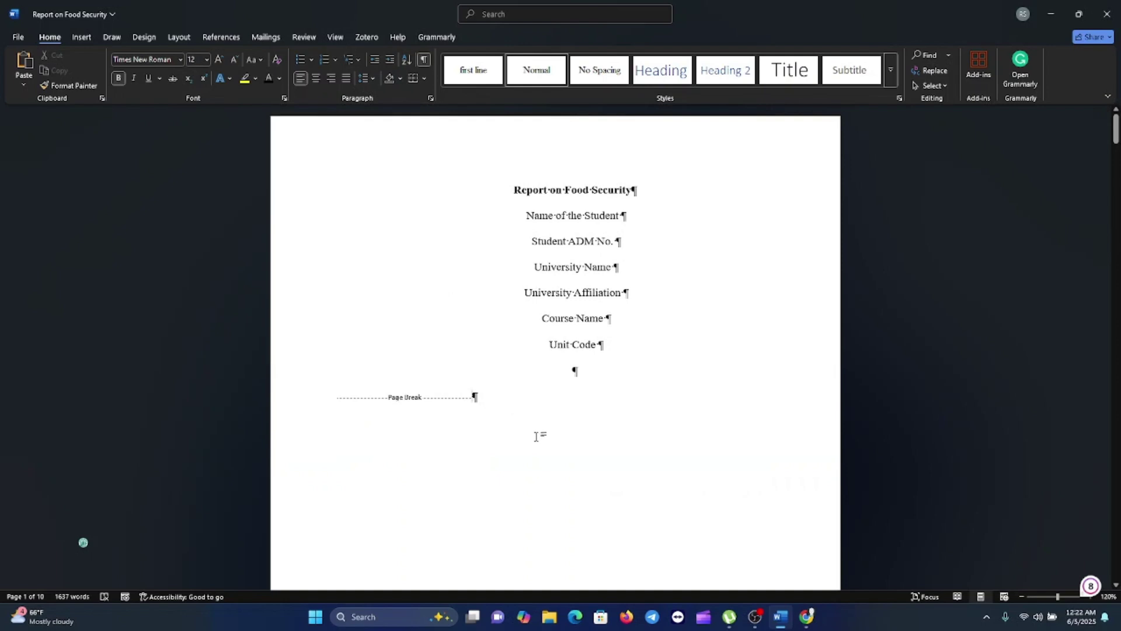
{"action": "scroll", "coordinate": [536, 433], "scroll_direction": "down", "scroll_amount": 3}
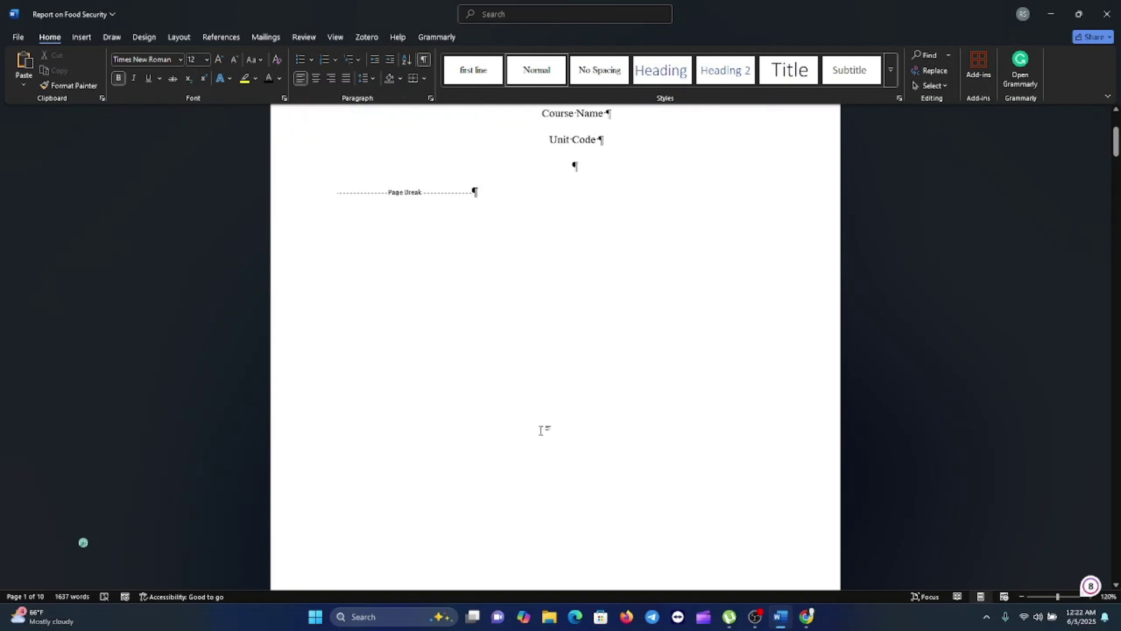
{"action": "scroll", "coordinate": [541, 429], "scroll_direction": "down", "scroll_amount": 5}
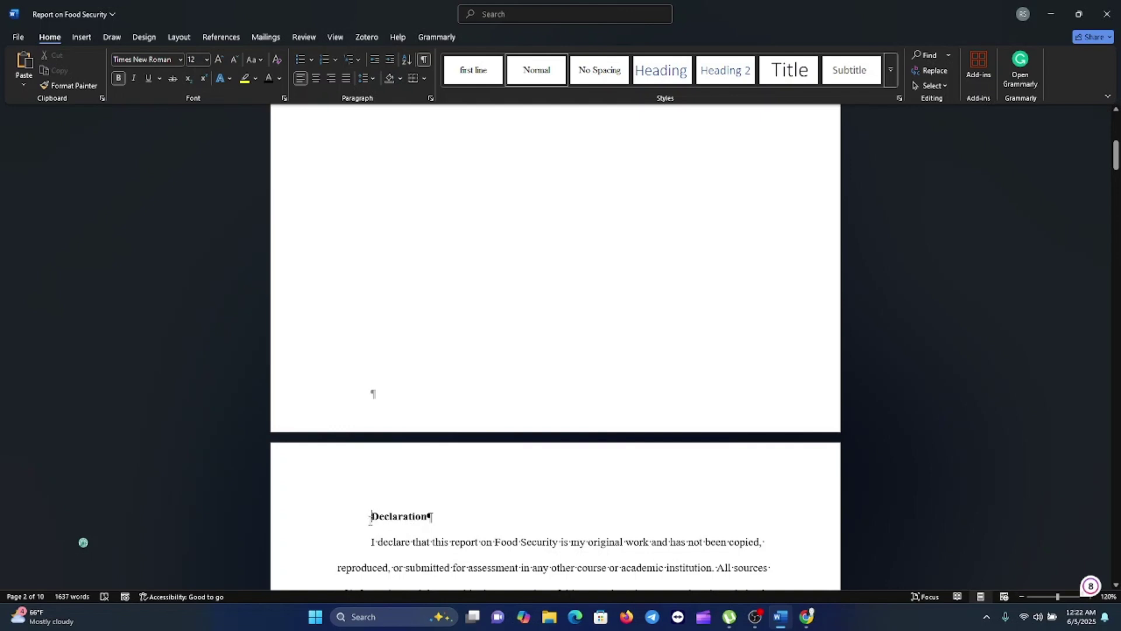
{"action": "left_click", "coordinate": [179, 37]}
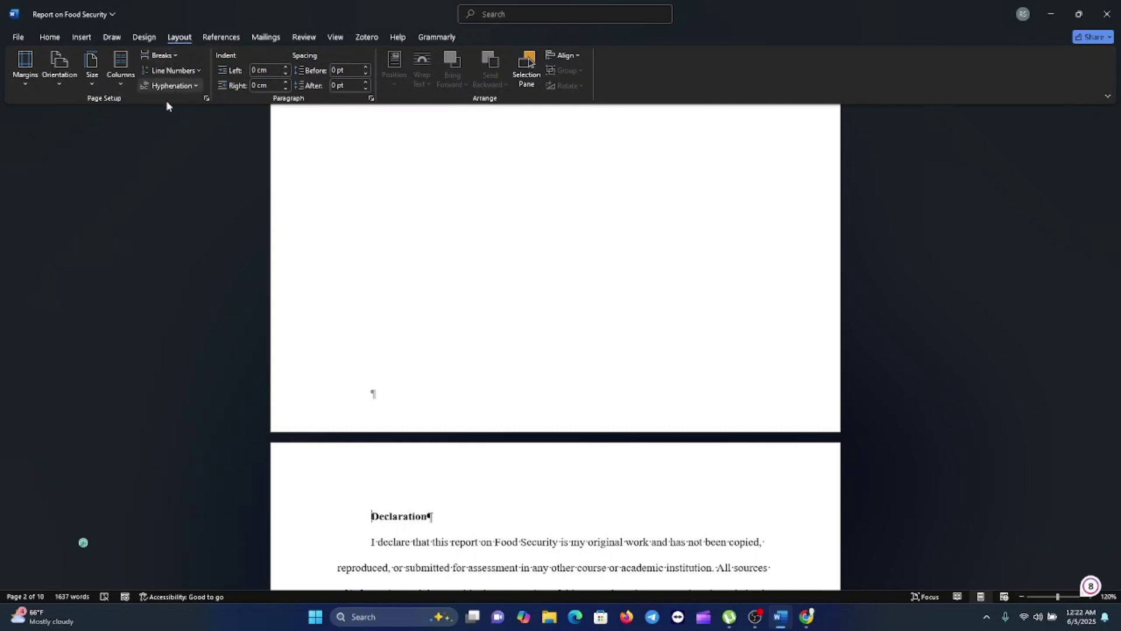
{"action": "left_click", "coordinate": [178, 60]}
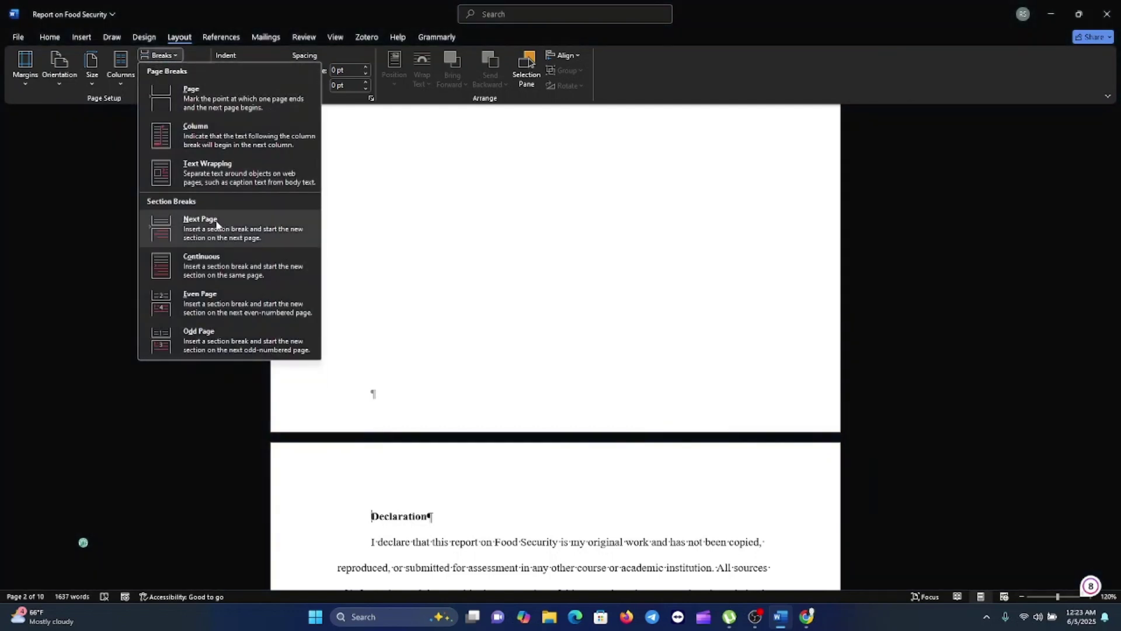
{"action": "left_click", "coordinate": [210, 223]}
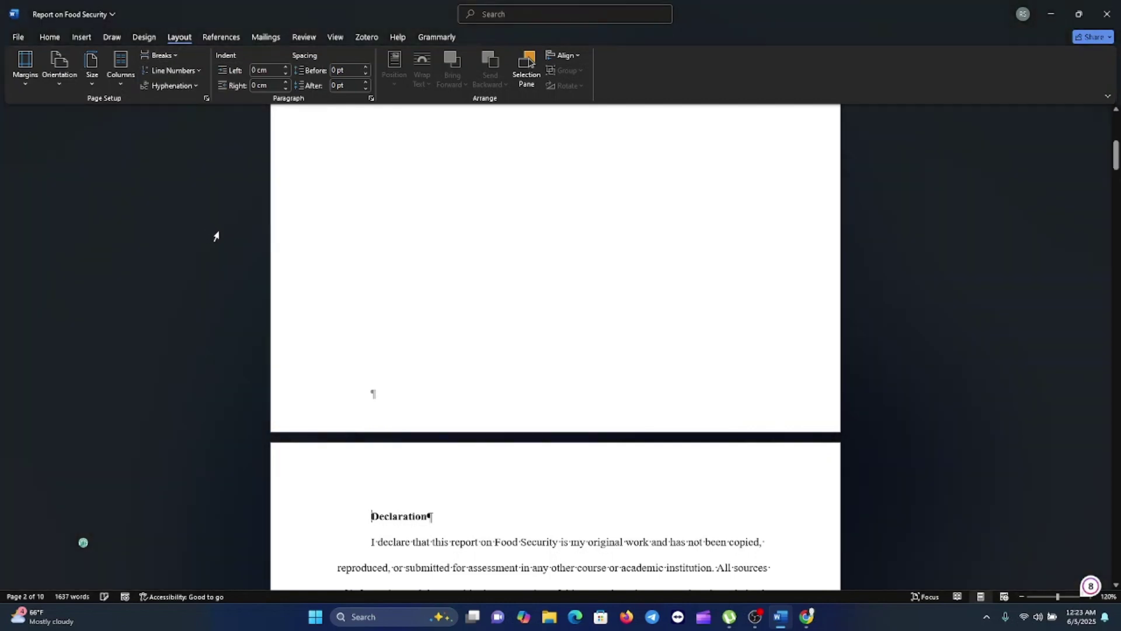
{"action": "scroll", "coordinate": [533, 490], "scroll_direction": "up", "scroll_amount": 4}
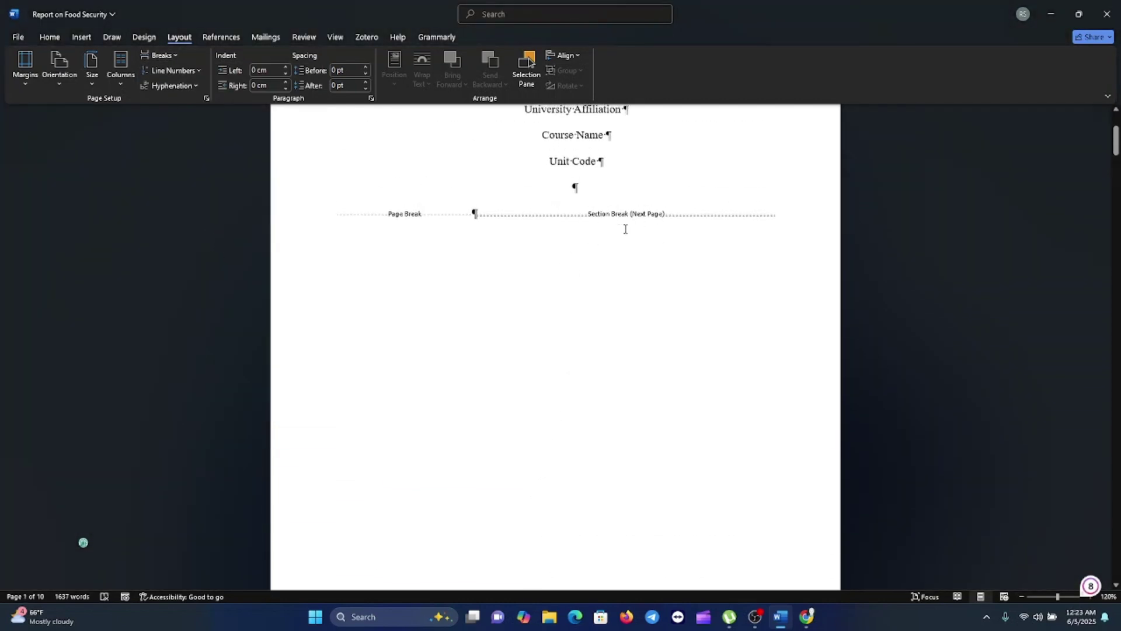
{"action": "scroll", "coordinate": [636, 257], "scroll_direction": "down", "scroll_amount": 3}
{"action": "scroll", "coordinate": [575, 408], "scroll_direction": "down", "scroll_amount": 10}
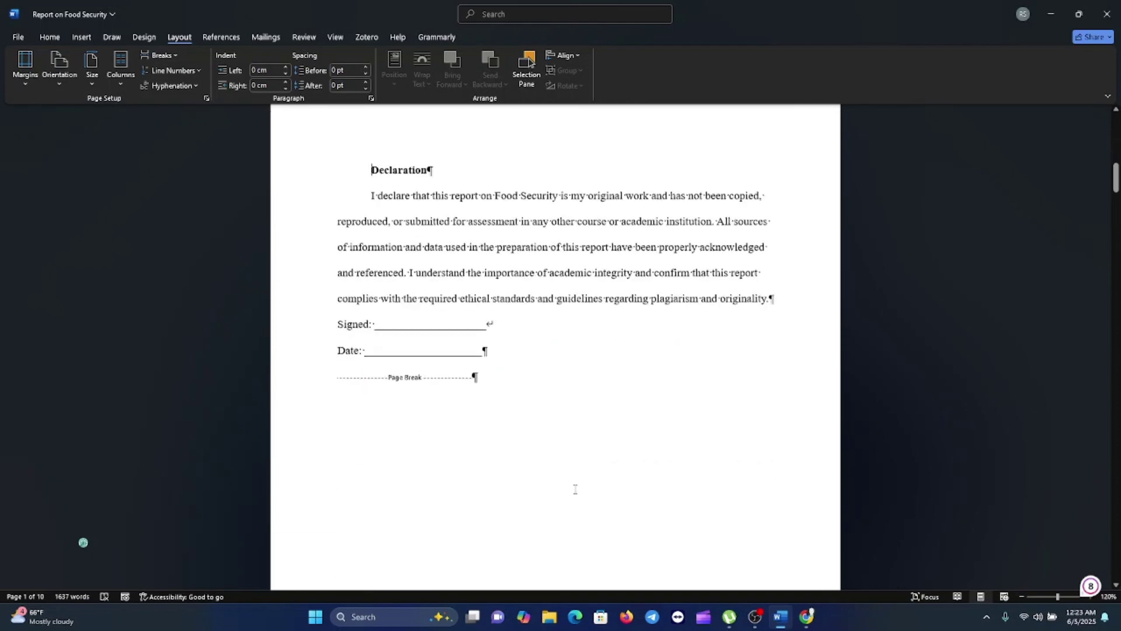
- Insert a Next Page section break before the 1. Introduction heading and check the break mark ending the Abstract page
{"action": "scroll", "coordinate": [575, 489], "scroll_direction": "down", "scroll_amount": 15}
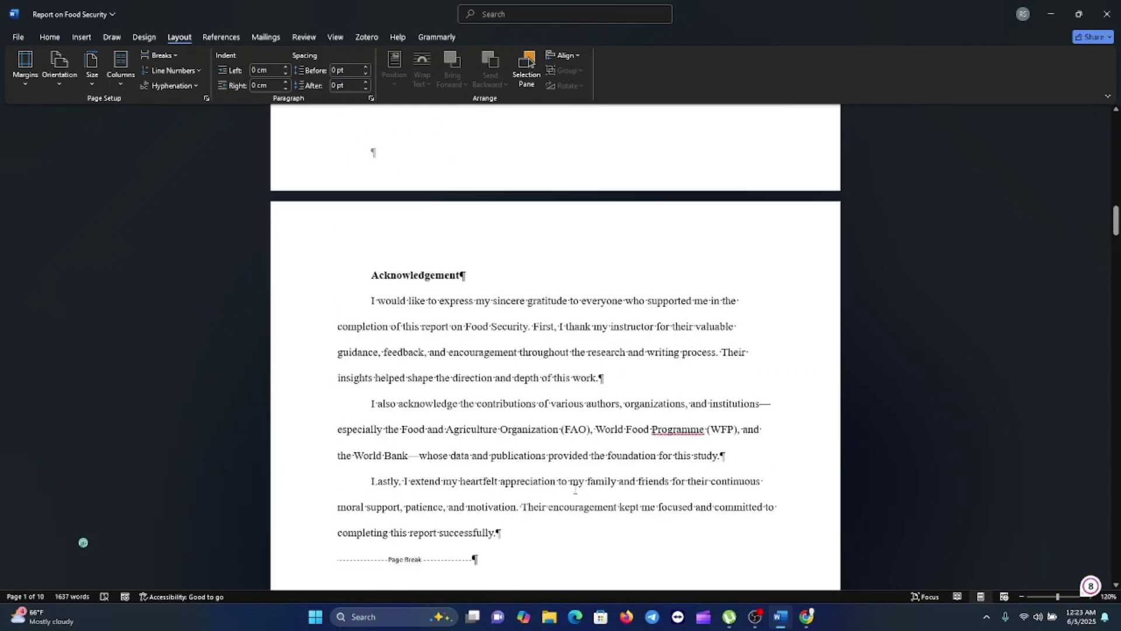
{"action": "scroll", "coordinate": [575, 485], "scroll_direction": "down", "scroll_amount": 10}
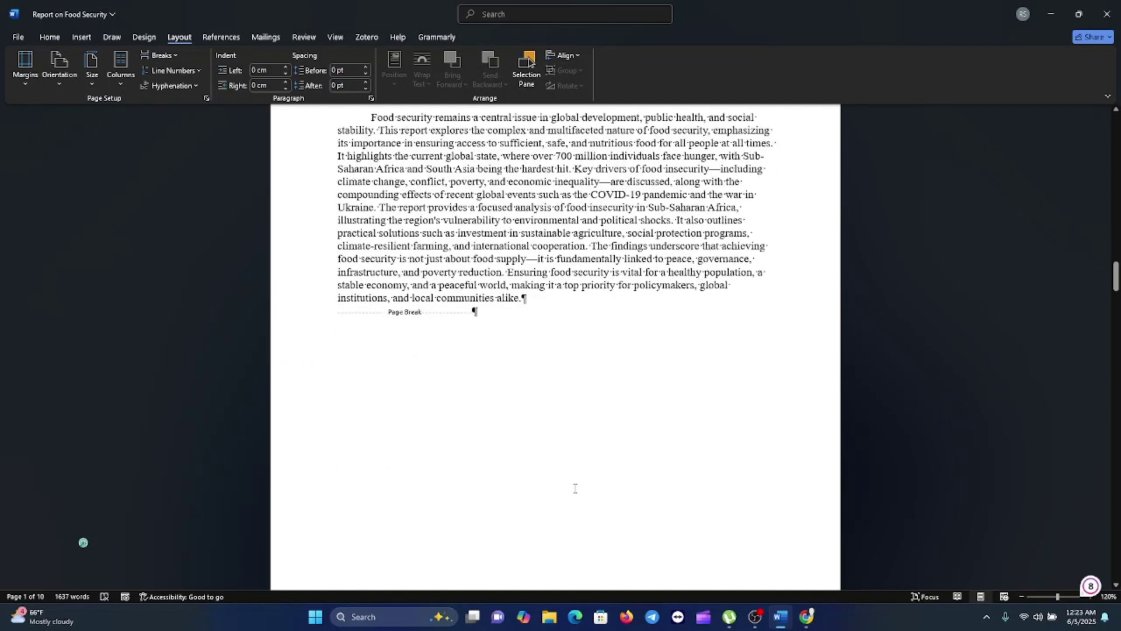
{"action": "scroll", "coordinate": [574, 485], "scroll_direction": "down", "scroll_amount": 5}
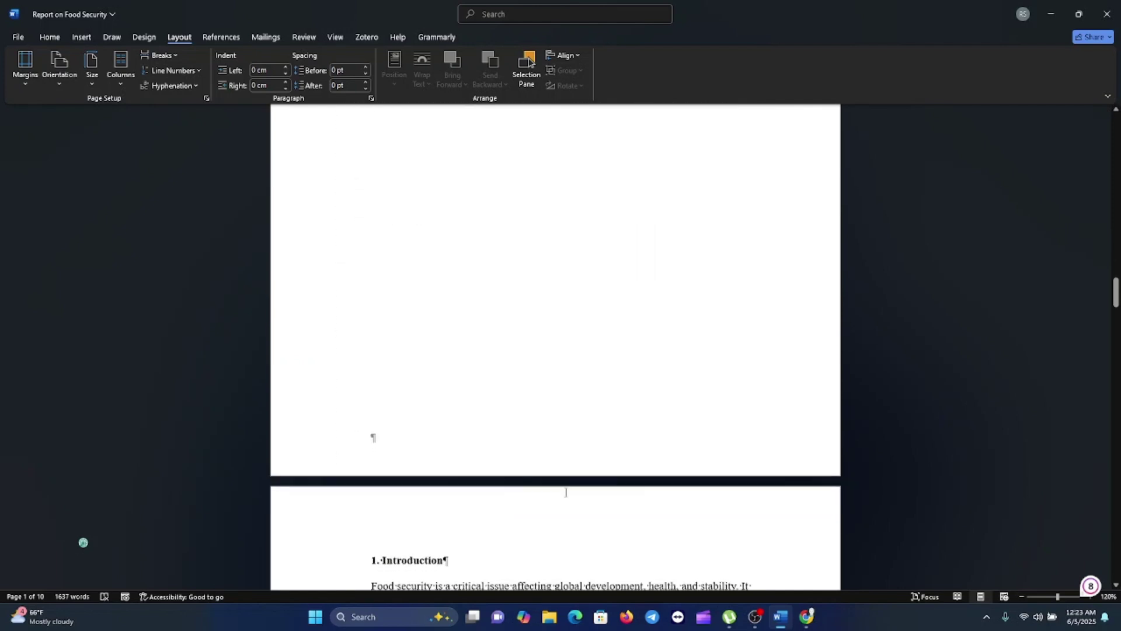
{"action": "scroll", "coordinate": [561, 494], "scroll_direction": "up", "scroll_amount": 2}
{"action": "scroll", "coordinate": [544, 497], "scroll_direction": "down", "scroll_amount": 1}
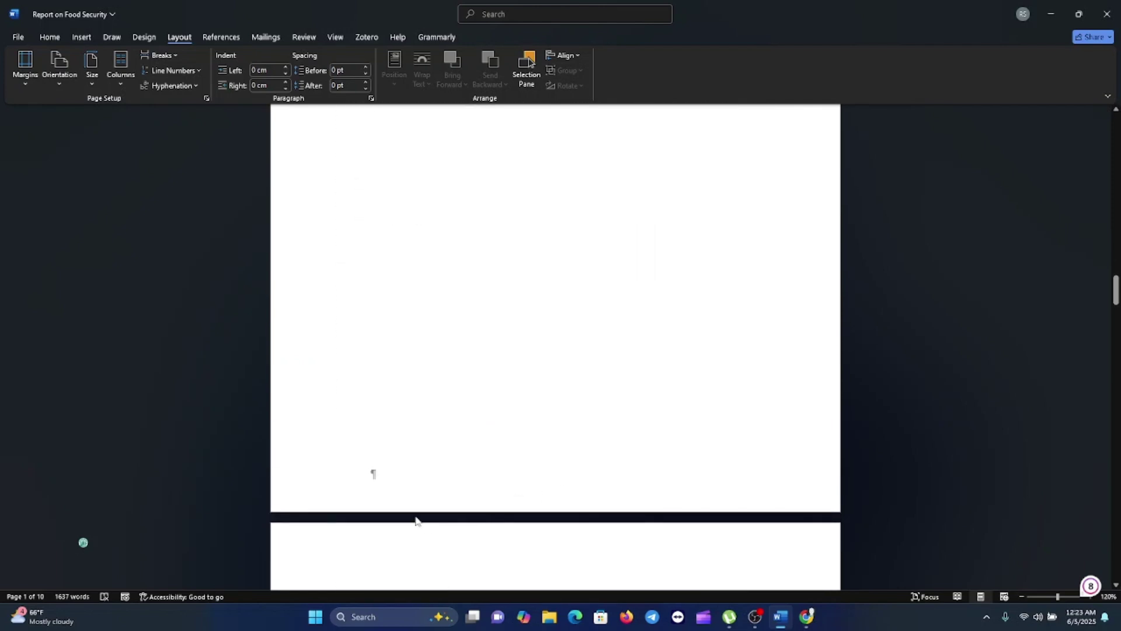
{"action": "scroll", "coordinate": [416, 518], "scroll_direction": "down", "scroll_amount": 3}
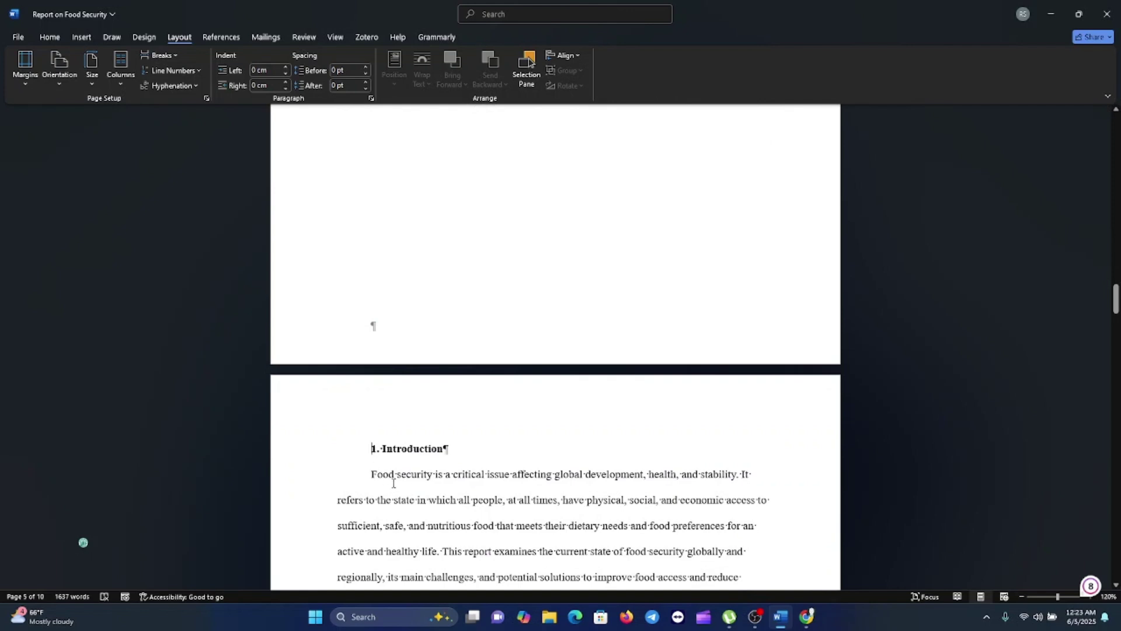
{"action": "left_click", "coordinate": [166, 55]}
{"action": "left_click", "coordinate": [199, 227]}
{"action": "scroll", "coordinate": [454, 374], "scroll_direction": "up", "scroll_amount": 1}
{"action": "scroll", "coordinate": [455, 374], "scroll_direction": "up", "scroll_amount": 5}
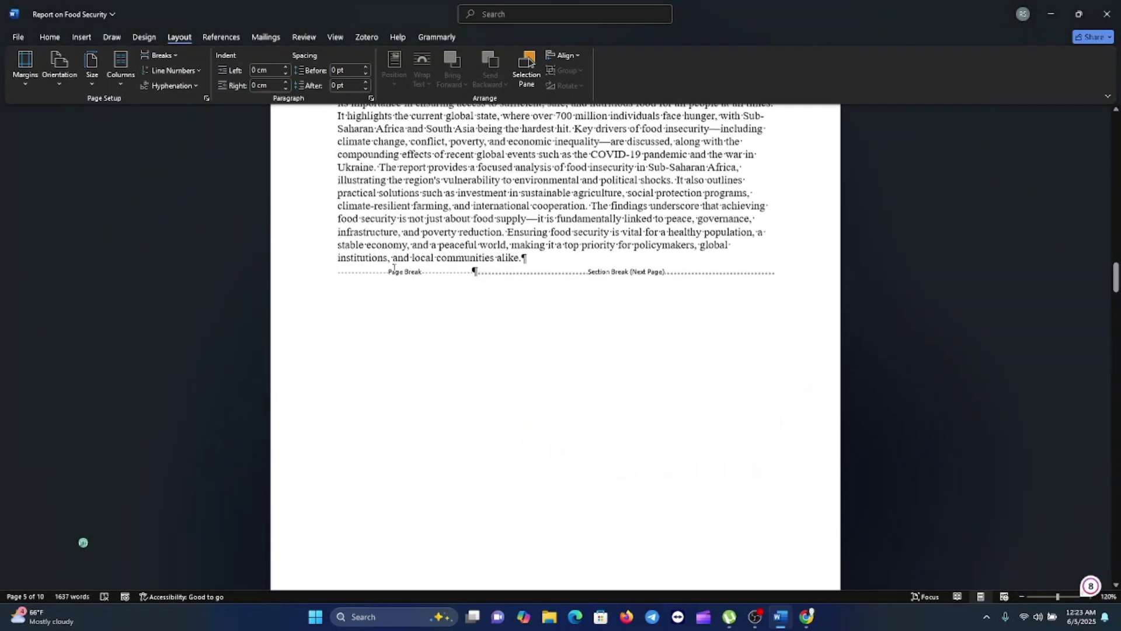
- Set the page number format for the cover page's Section 1 footer to i, ii, iii, with the Start at option chosen
{"action": "scroll", "coordinate": [641, 289], "scroll_direction": "up", "scroll_amount": 15}
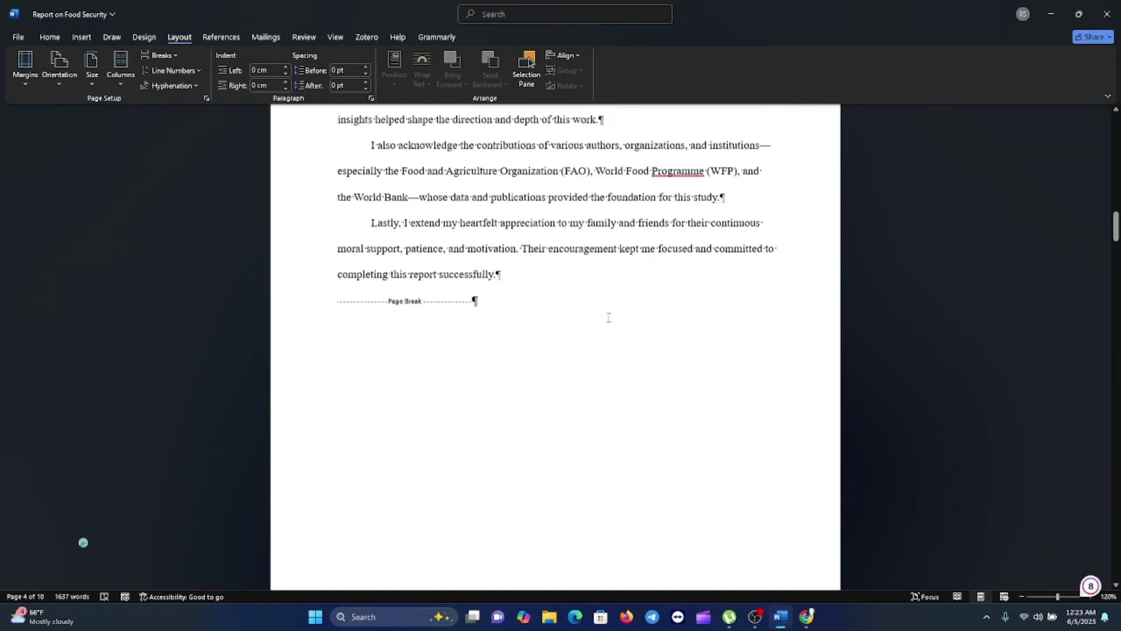
{"action": "scroll", "coordinate": [577, 317], "scroll_direction": "up", "scroll_amount": 10}
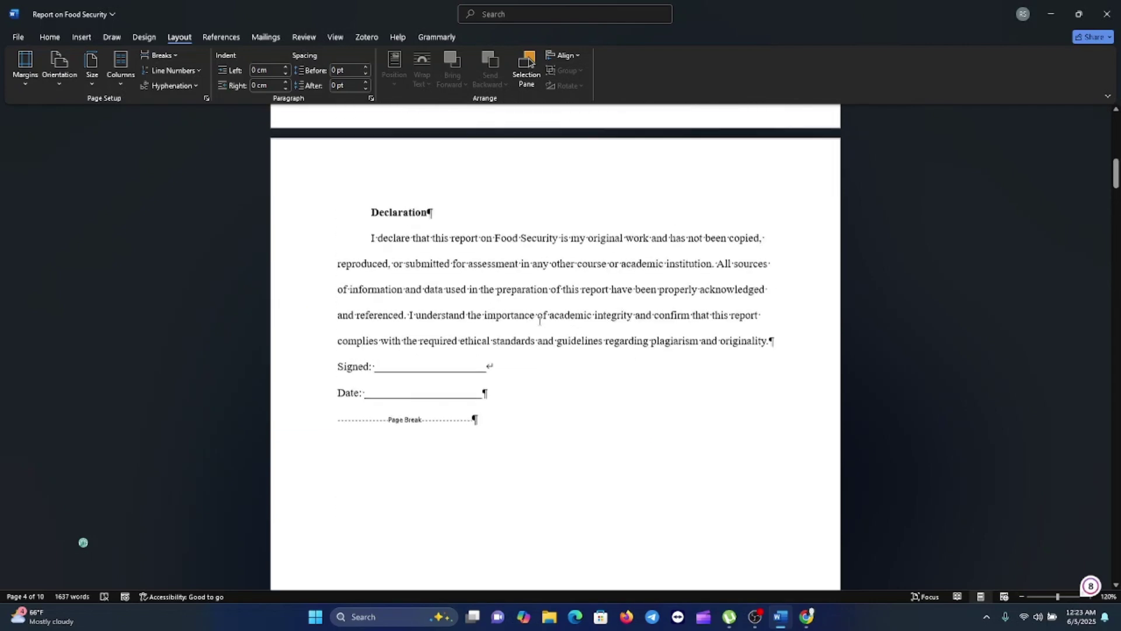
{"action": "scroll", "coordinate": [523, 326], "scroll_direction": "up", "scroll_amount": 7}
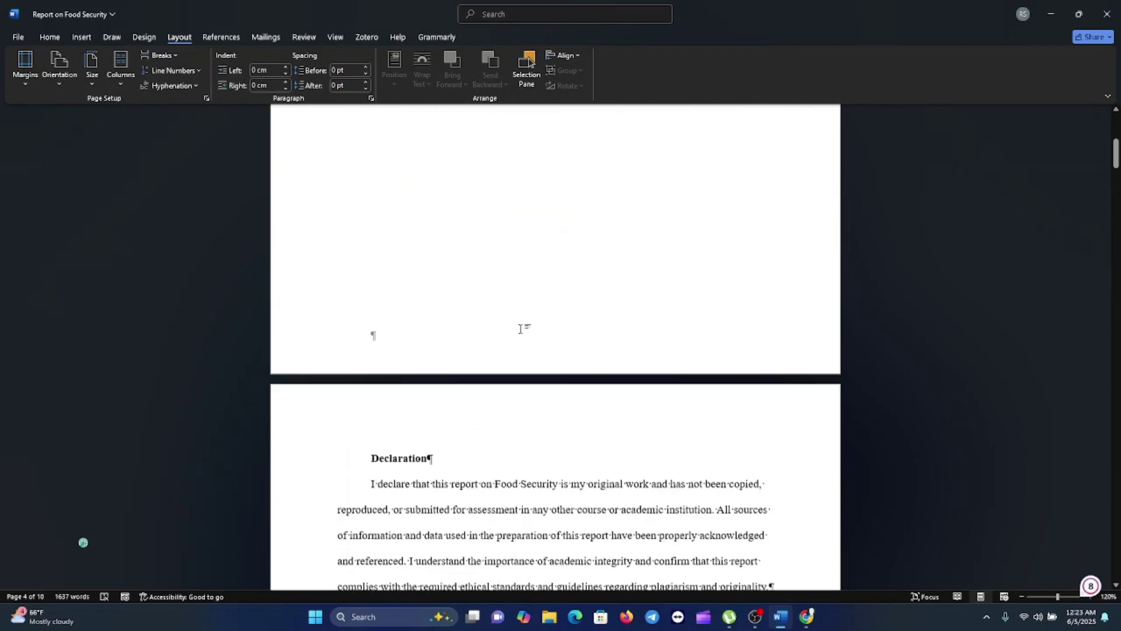
{"action": "scroll", "coordinate": [519, 329], "scroll_direction": "up", "scroll_amount": 2}
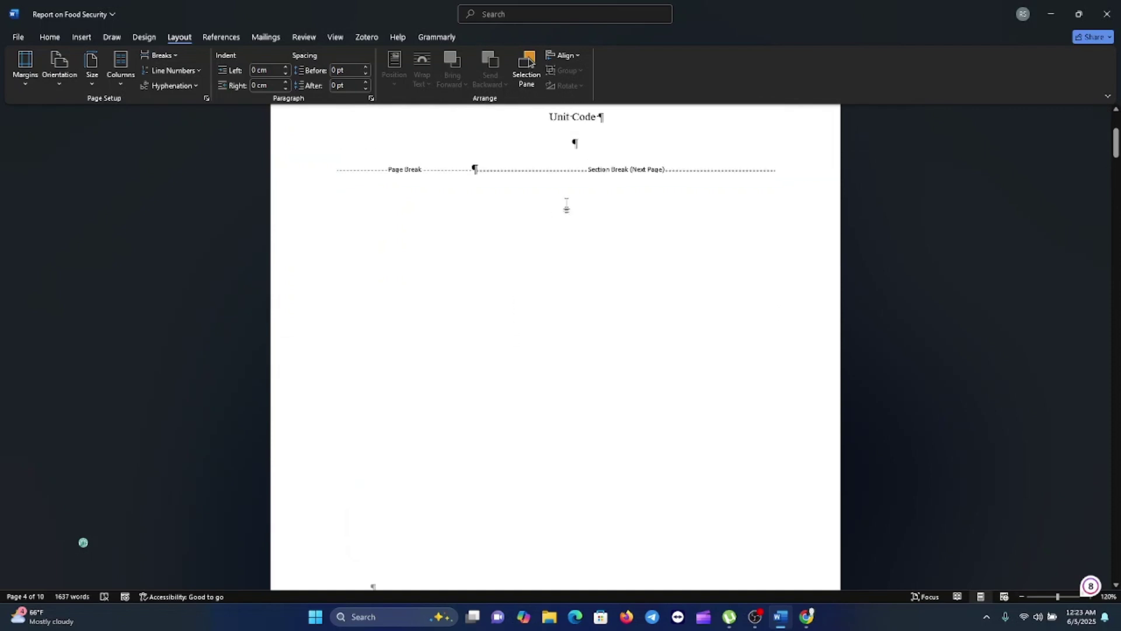
{"action": "scroll", "coordinate": [618, 371], "scroll_direction": "down", "scroll_amount": 7}
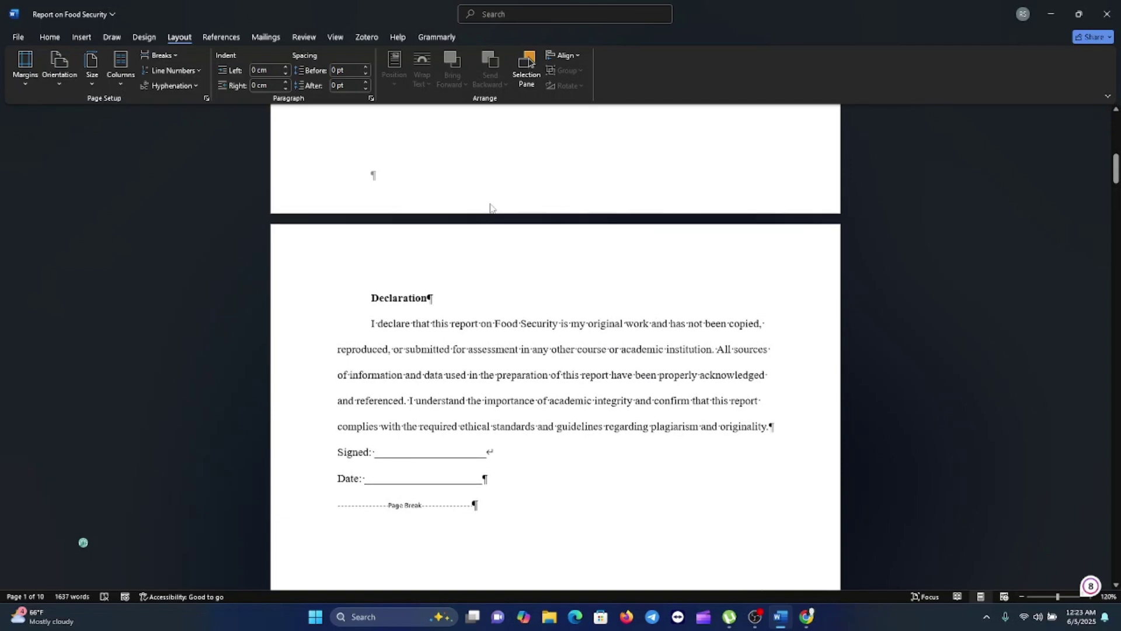
{"action": "double_click", "coordinate": [515, 193]}
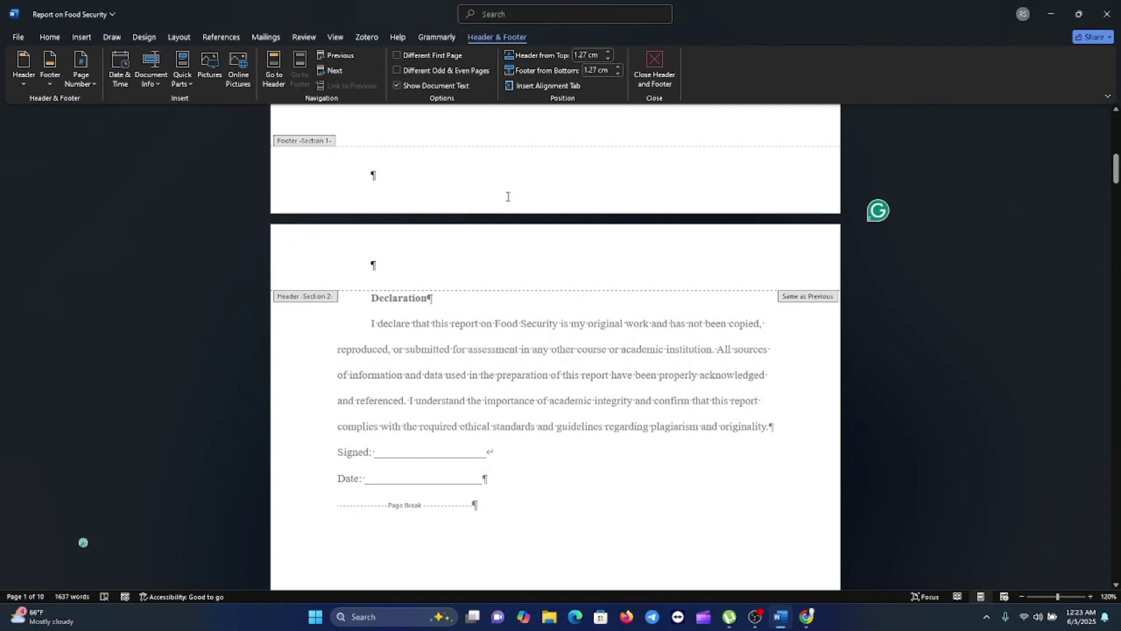
{"action": "left_click", "coordinate": [89, 85]}
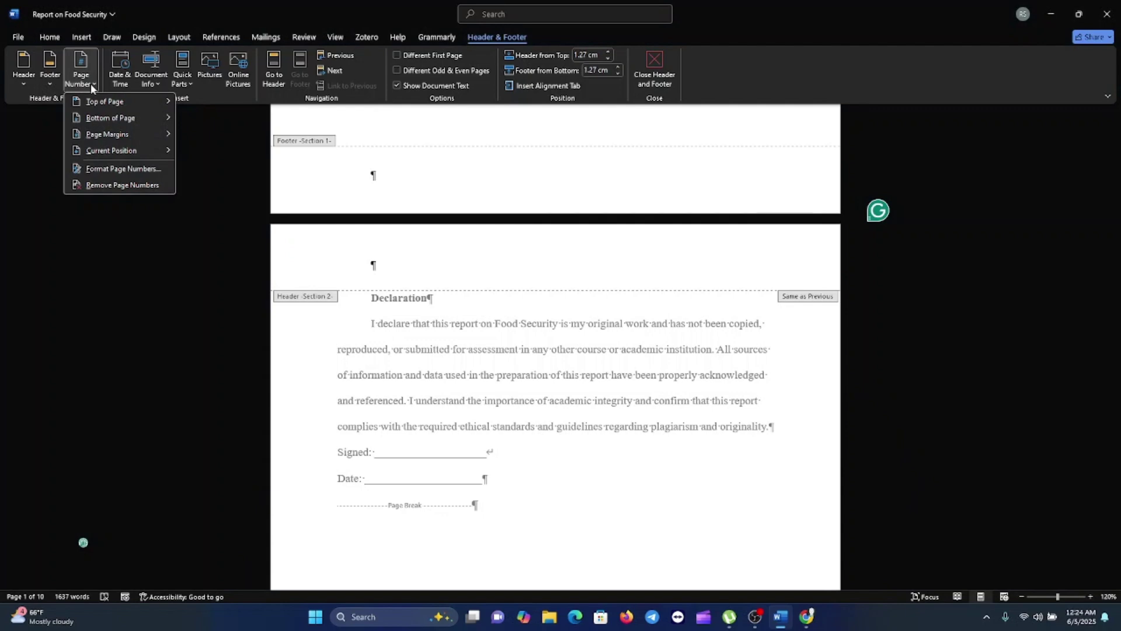
{"action": "left_click", "coordinate": [120, 169]}
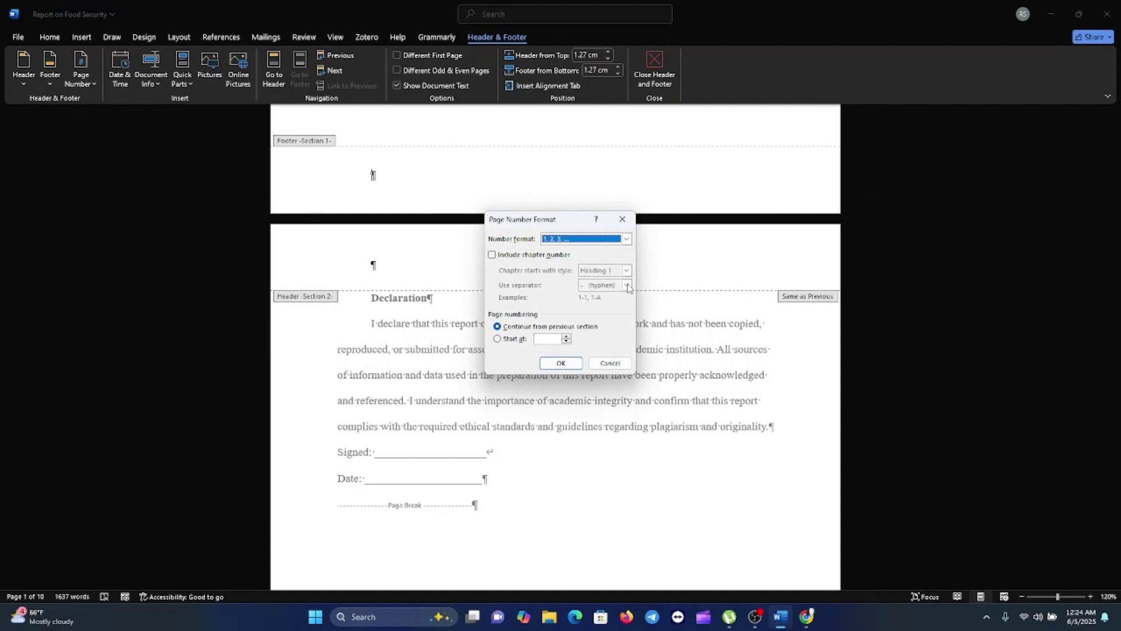
{"action": "left_click", "coordinate": [626, 239]}
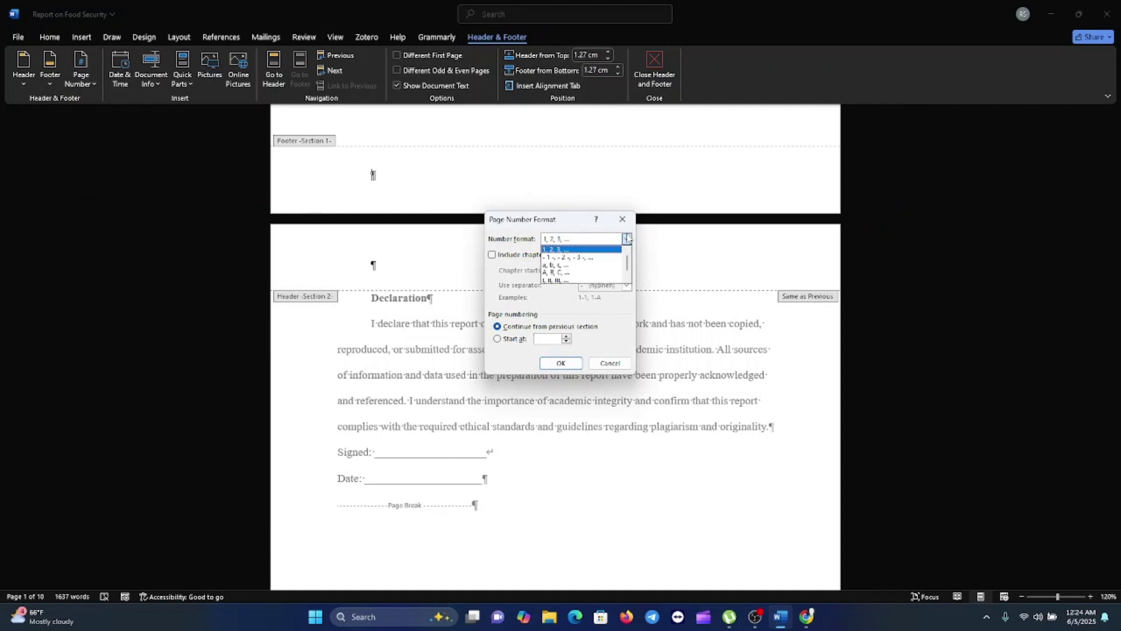
{"action": "left_click", "coordinate": [559, 280]}
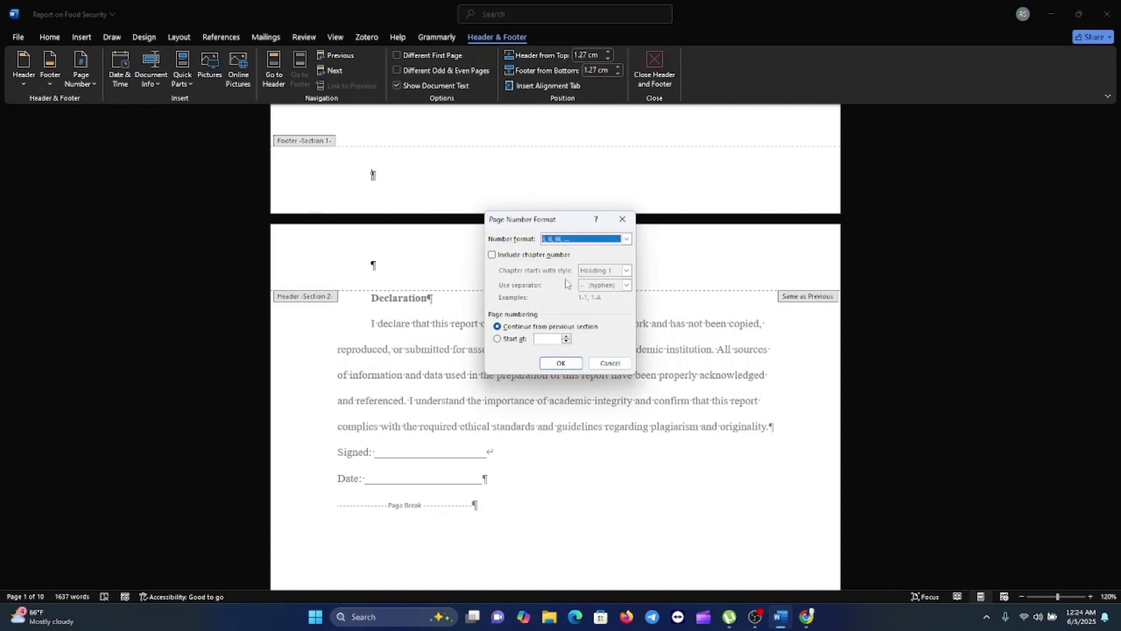
{"action": "left_click", "coordinate": [498, 339]}
{"action": "left_click", "coordinate": [560, 363]}
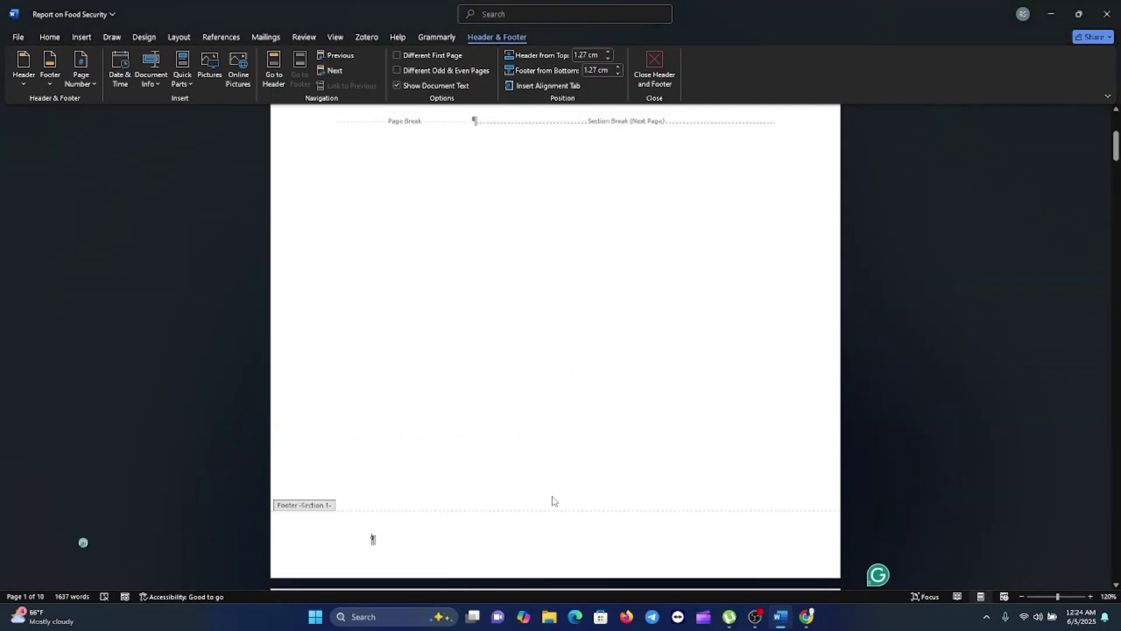
- Examine the Section 1 footer, the cover page's break marks and the Section 2 header above the Declaration
{"action": "scroll", "coordinate": [540, 473], "scroll_direction": "down", "scroll_amount": 5}
{"action": "scroll", "coordinate": [543, 474], "scroll_direction": "down", "scroll_amount": 1}
{"action": "scroll", "coordinate": [574, 336], "scroll_direction": "up", "scroll_amount": 2}
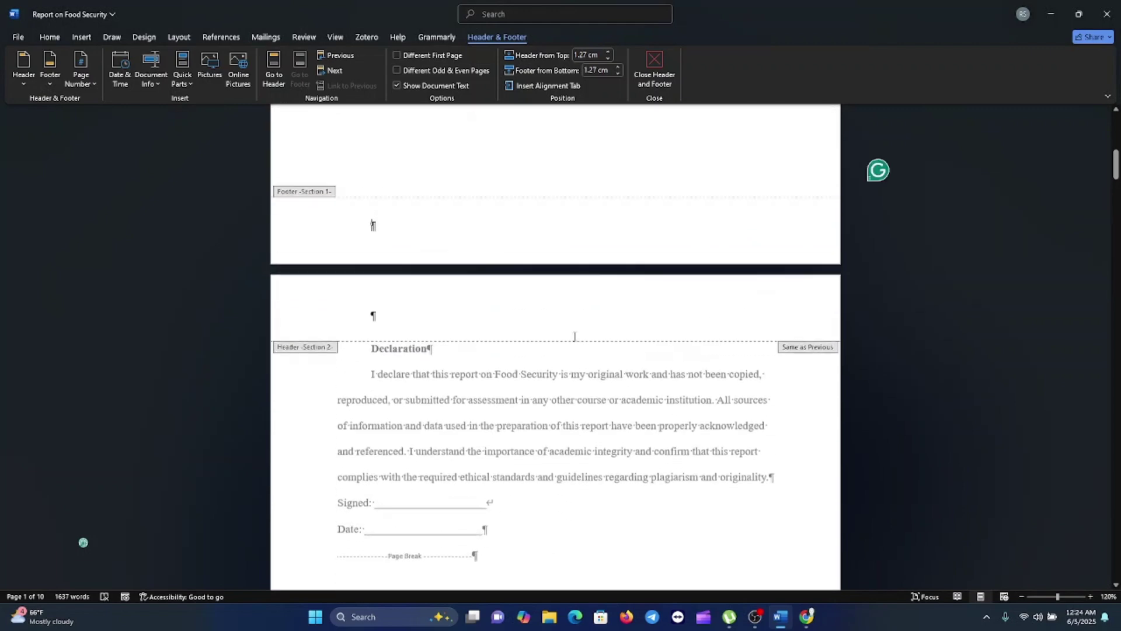
{"action": "scroll", "coordinate": [575, 336], "scroll_direction": "up", "scroll_amount": 2}
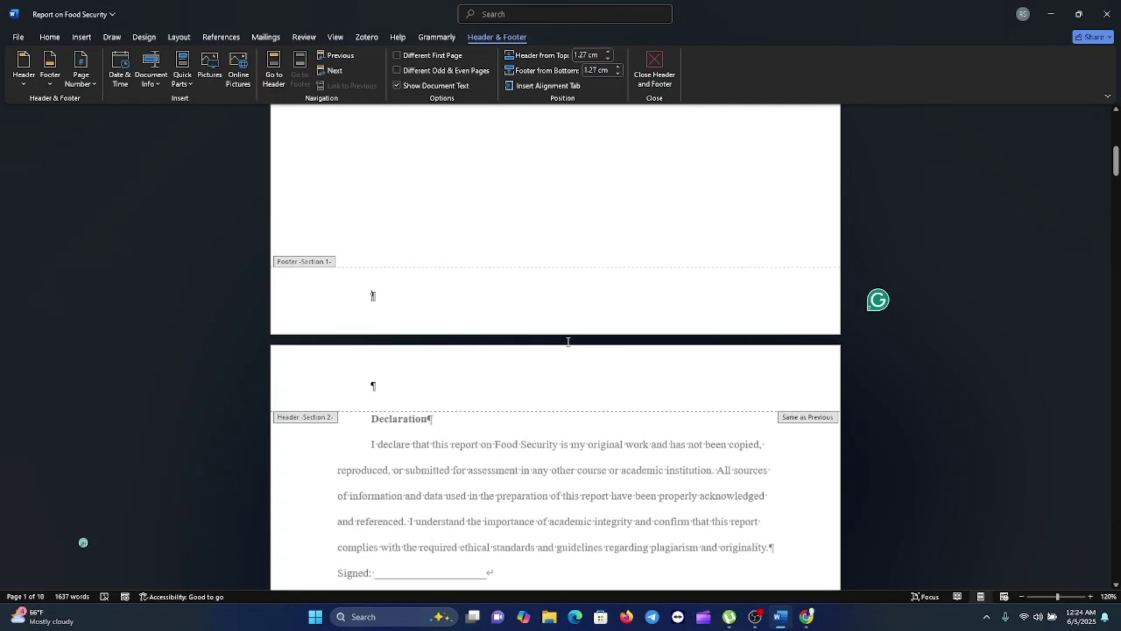
{"action": "scroll", "coordinate": [526, 339], "scroll_direction": "up", "scroll_amount": 1}
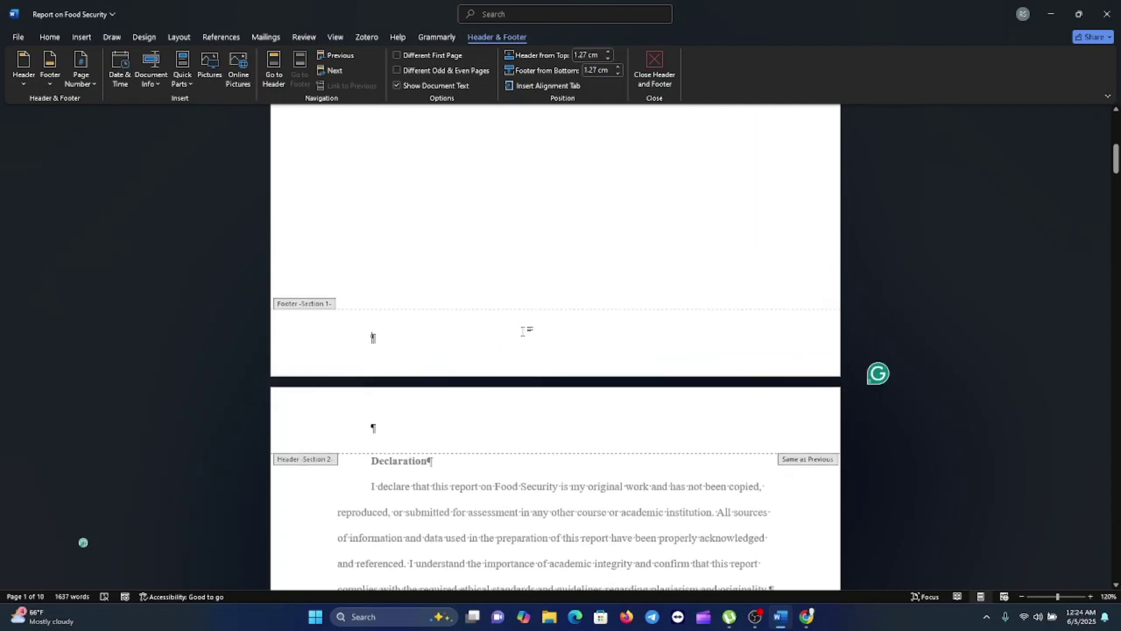
{"action": "scroll", "coordinate": [594, 431], "scroll_direction": "up", "scroll_amount": 9}
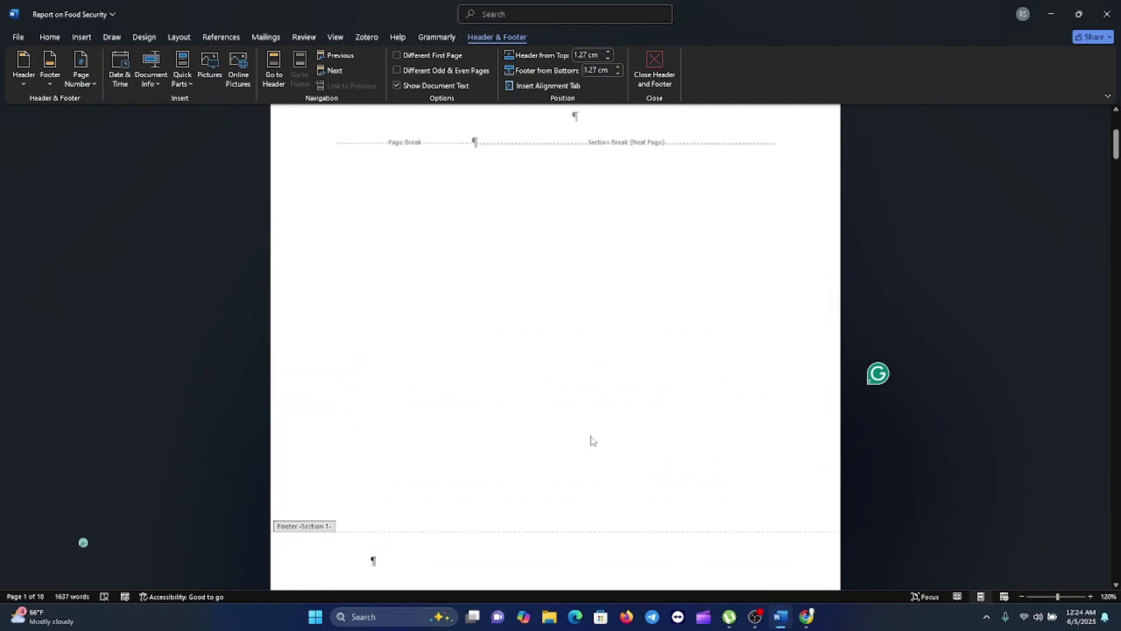
{"action": "scroll", "coordinate": [589, 420], "scroll_direction": "up", "scroll_amount": 2}
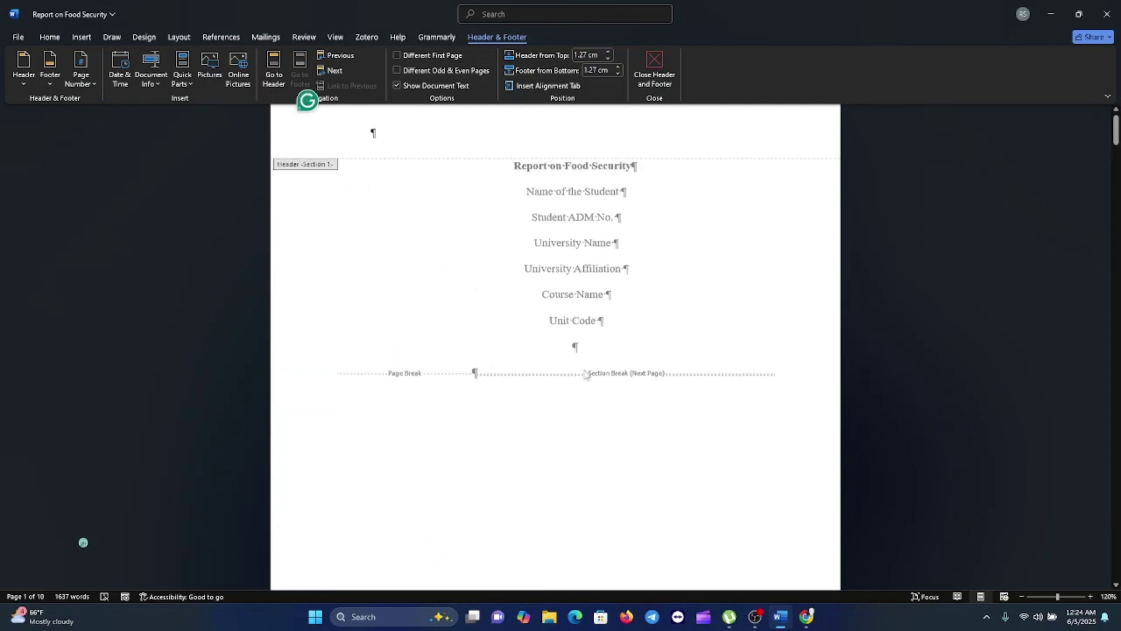
{"action": "scroll", "coordinate": [570, 324], "scroll_direction": "down", "scroll_amount": 5}
{"action": "scroll", "coordinate": [570, 324], "scroll_direction": "down", "scroll_amount": 8}
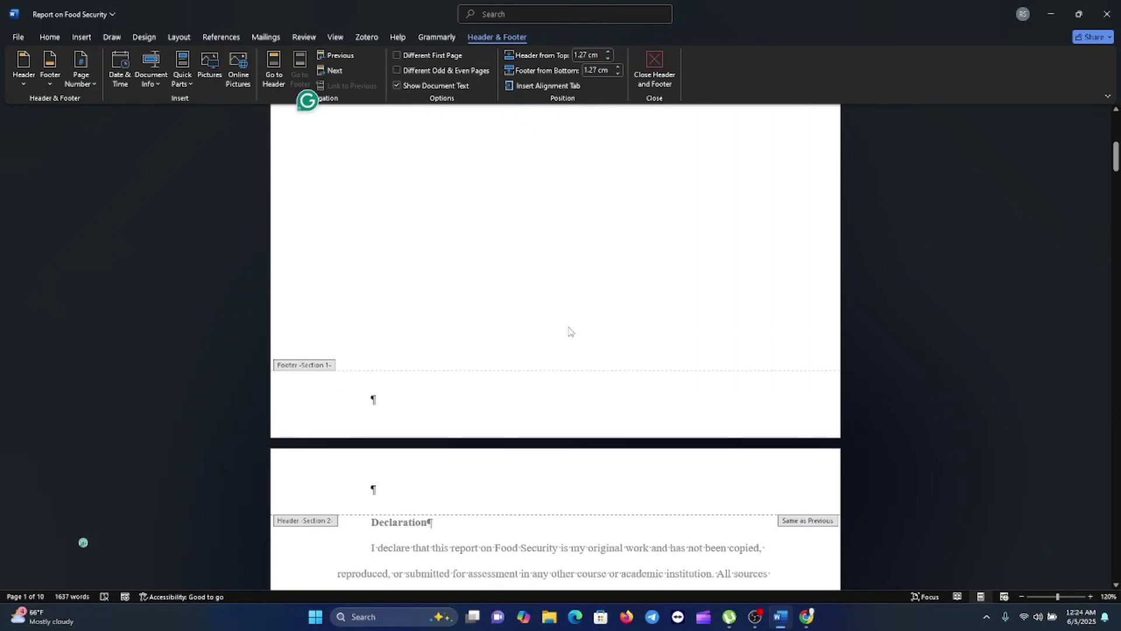
- Unlink the Section 2 footer on the Declaration page from the previous section
{"action": "scroll", "coordinate": [574, 470], "scroll_direction": "down", "scroll_amount": 7}
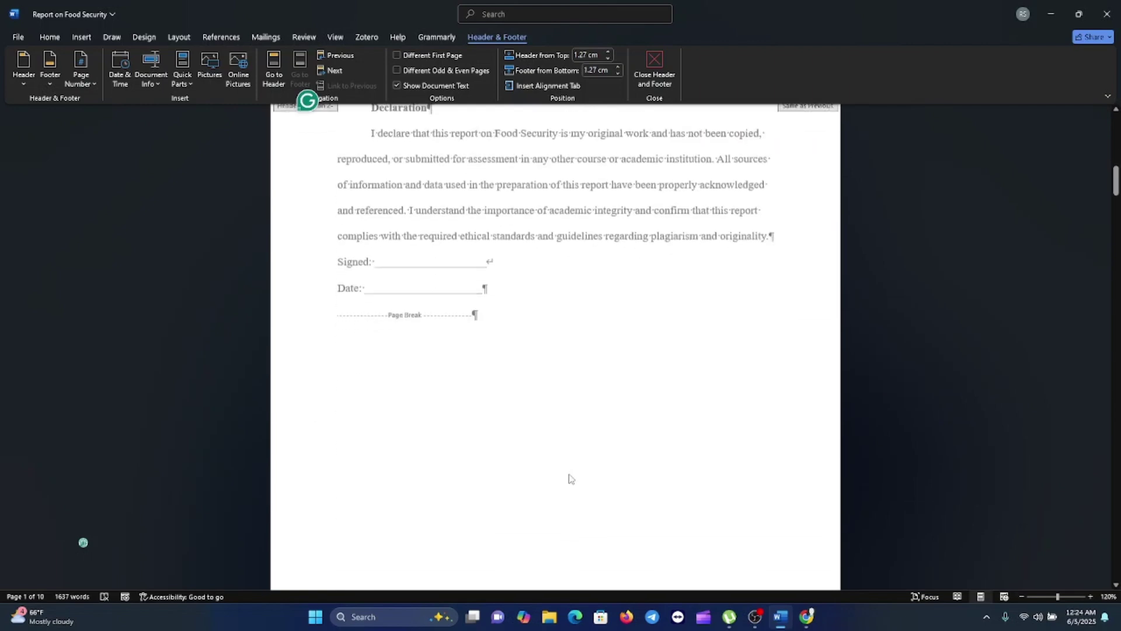
{"action": "left_click", "coordinate": [549, 450]}
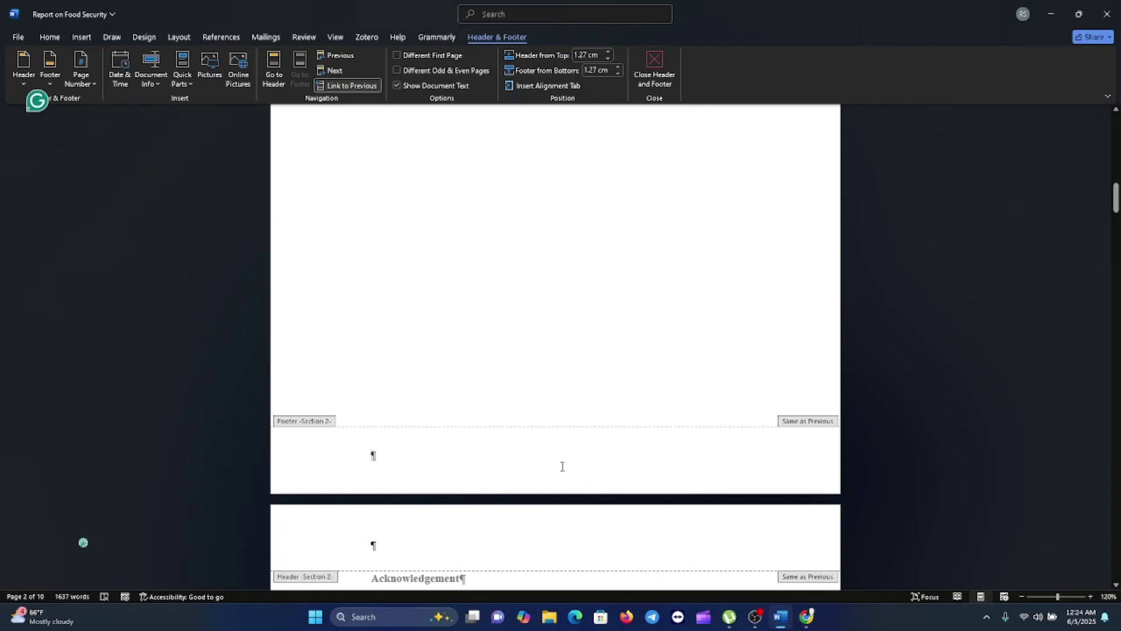
{"action": "left_click", "coordinate": [358, 85]}
{"action": "scroll", "coordinate": [654, 540], "scroll_direction": "down", "scroll_amount": 1}
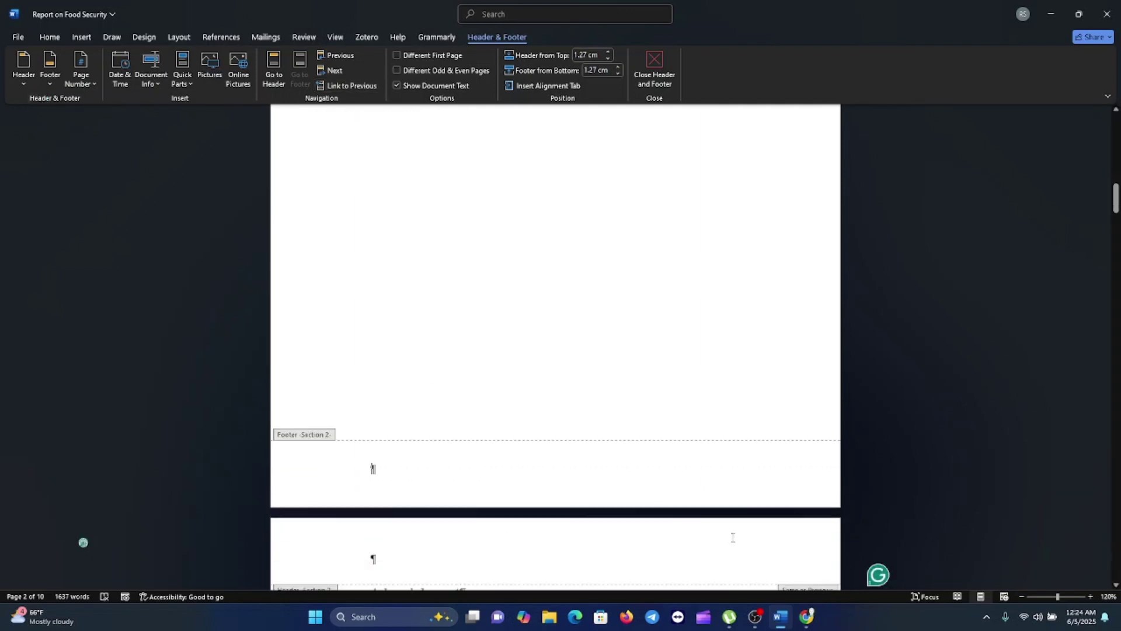
{"action": "scroll", "coordinate": [666, 544], "scroll_direction": "down", "scroll_amount": 1}
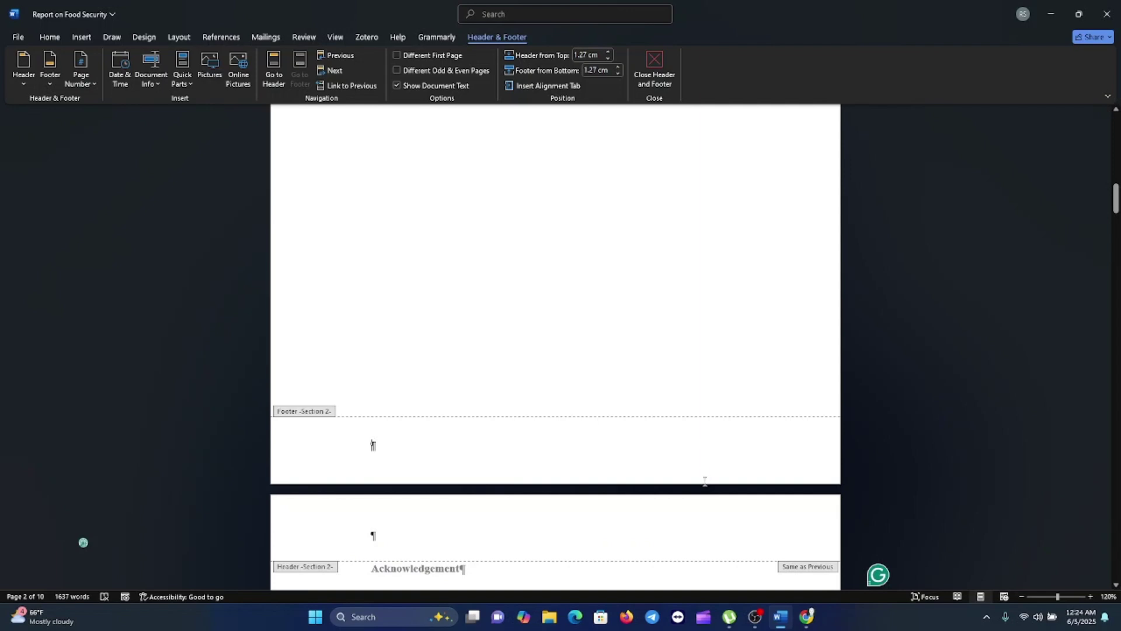
- Add a Plain Number 2 page number at the bottom of the page in the Section 2 footer, then check the cover page's footer
{"action": "scroll", "coordinate": [705, 481], "scroll_direction": "up", "scroll_amount": 15}
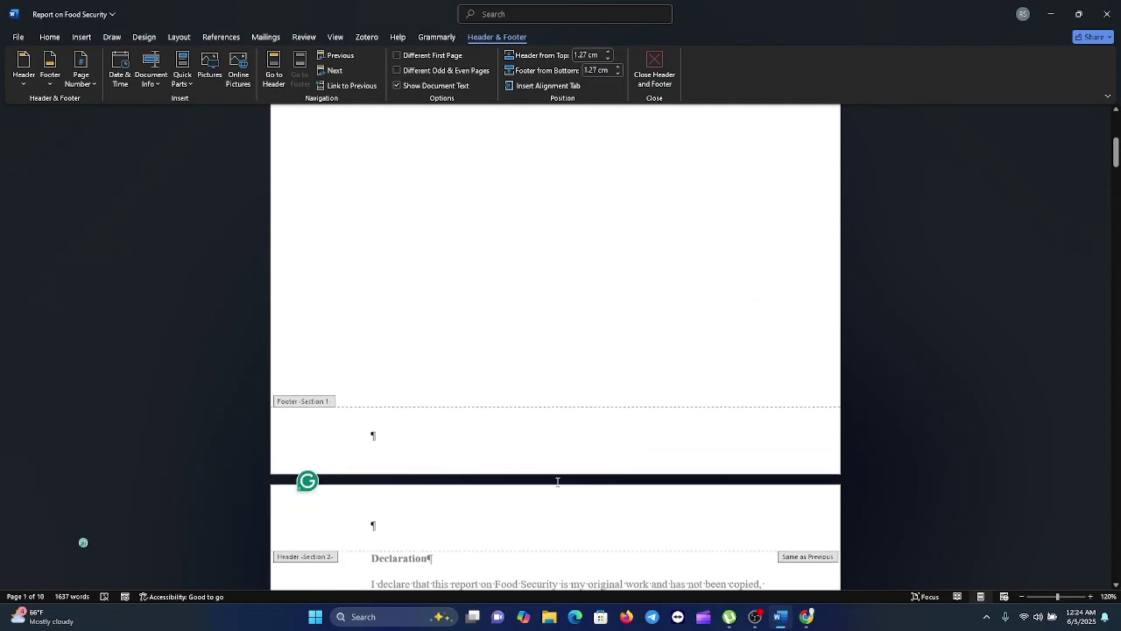
{"action": "scroll", "coordinate": [569, 526], "scroll_direction": "down", "scroll_amount": 15}
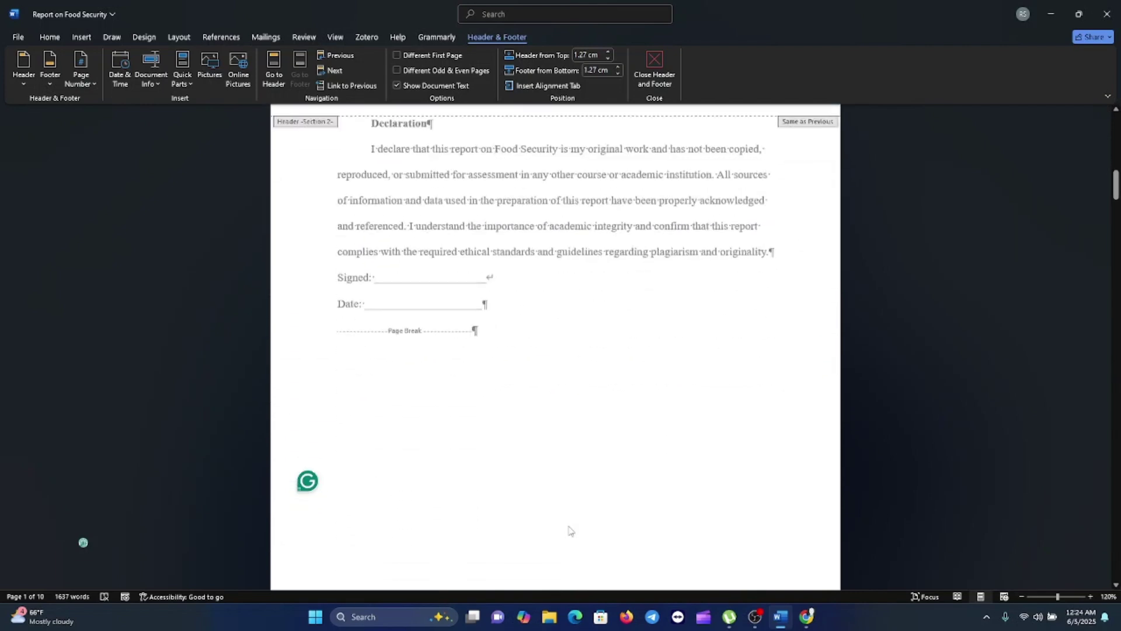
{"action": "left_click", "coordinate": [538, 399]}
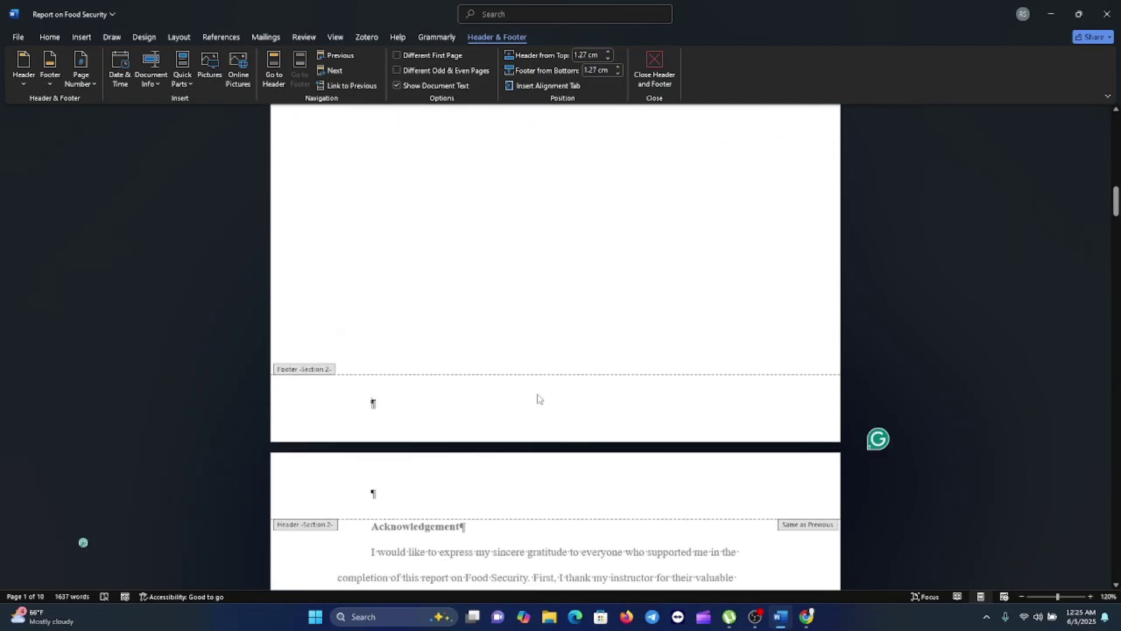
{"action": "left_click", "coordinate": [90, 81]}
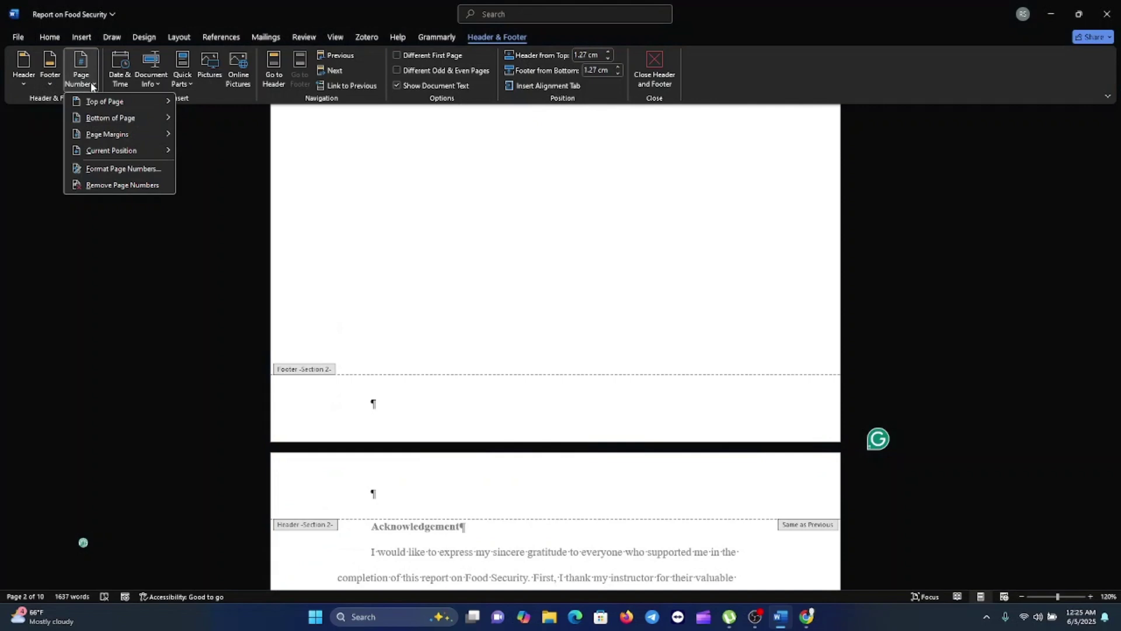
{"action": "mouse_move", "coordinate": [118, 118]}
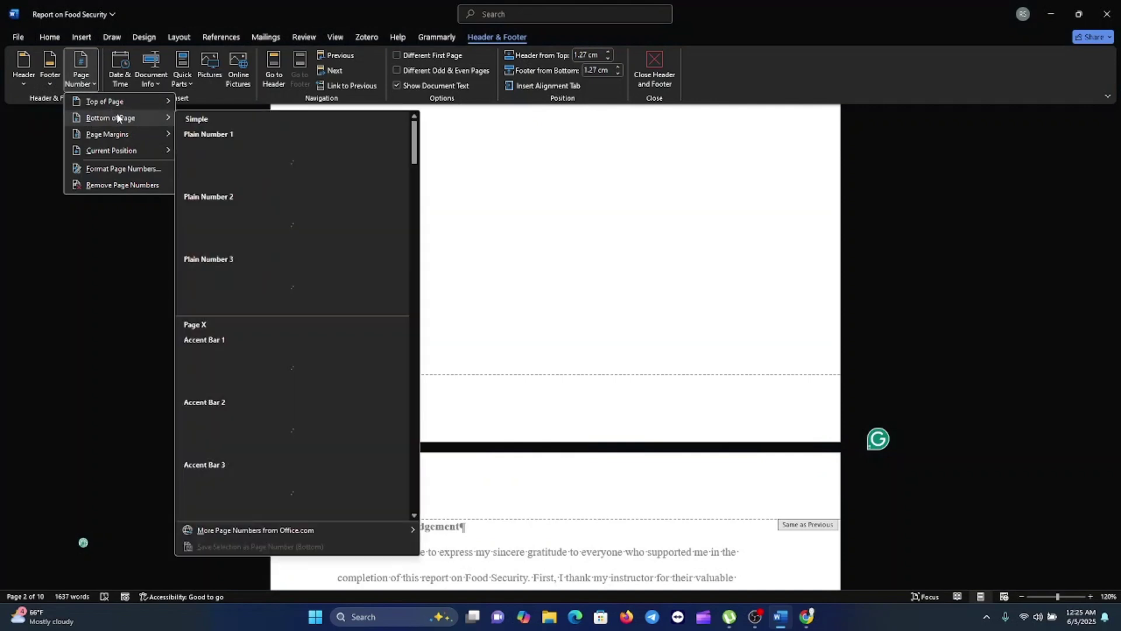
{"action": "left_click", "coordinate": [261, 226]}
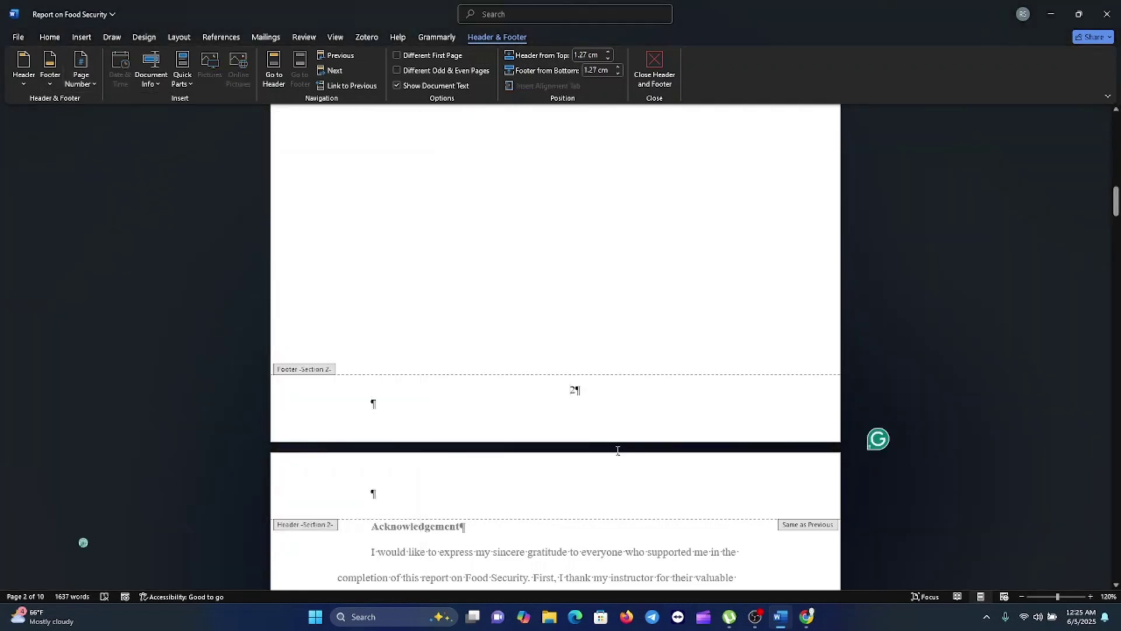
{"action": "scroll", "coordinate": [618, 451], "scroll_direction": "up", "scroll_amount": 10}
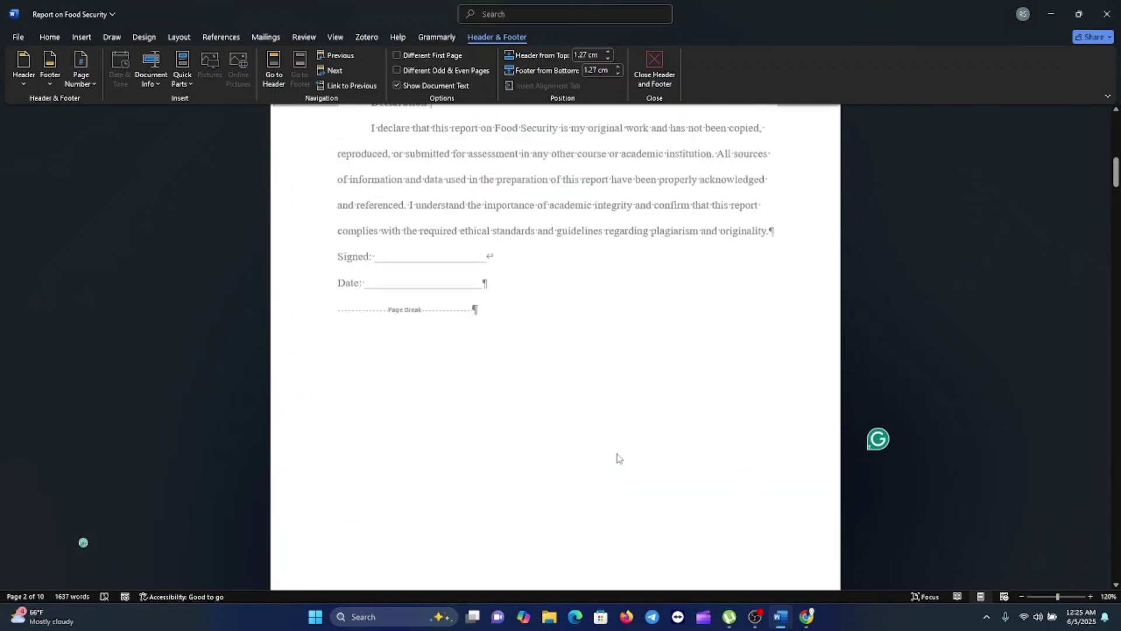
{"action": "scroll", "coordinate": [618, 458], "scroll_direction": "up", "scroll_amount": 3}
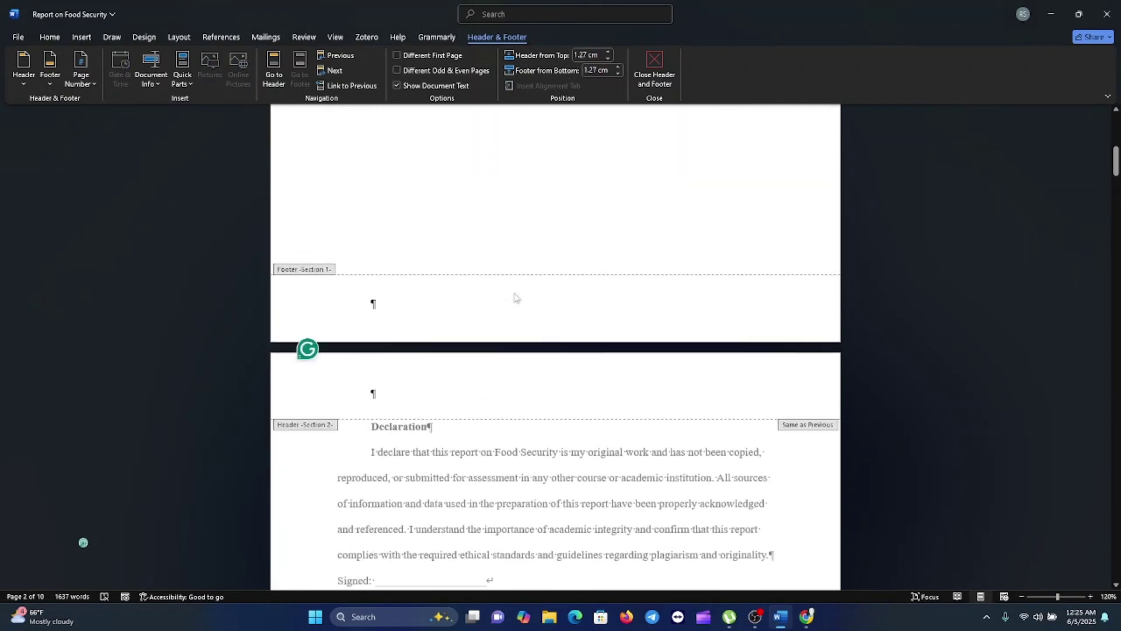
- Check the cover page's footer, then delete the page number from the Section 2 footer on the Declaration page
{"action": "scroll", "coordinate": [501, 299], "scroll_direction": "up", "scroll_amount": 10}
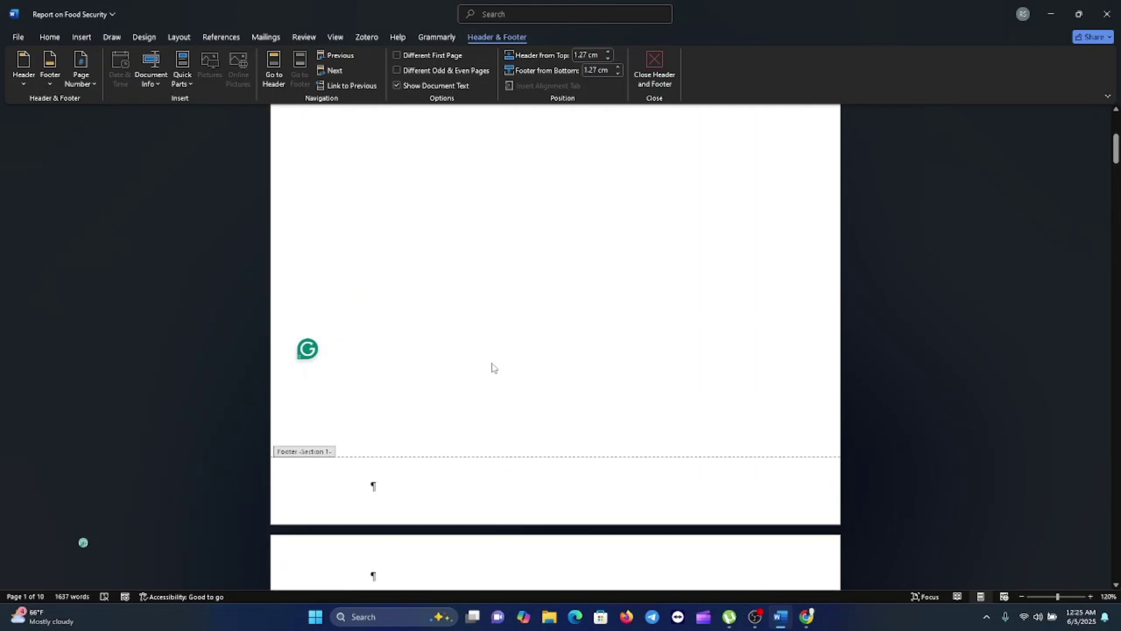
{"action": "scroll", "coordinate": [492, 368], "scroll_direction": "down", "scroll_amount": 8}
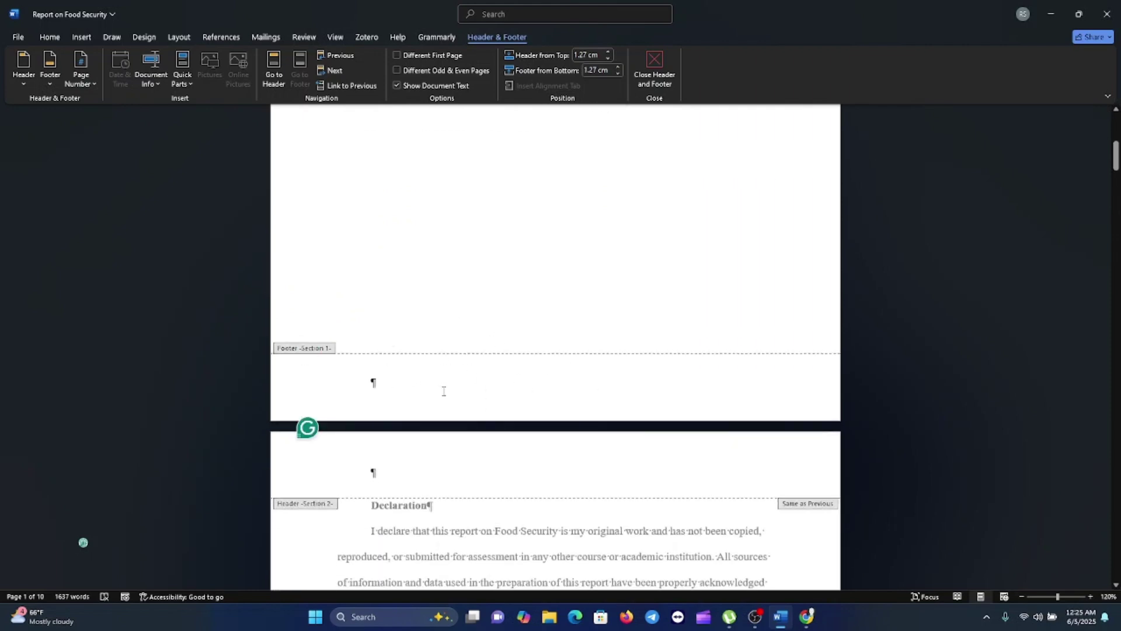
{"action": "scroll", "coordinate": [444, 390], "scroll_direction": "down", "scroll_amount": 20}
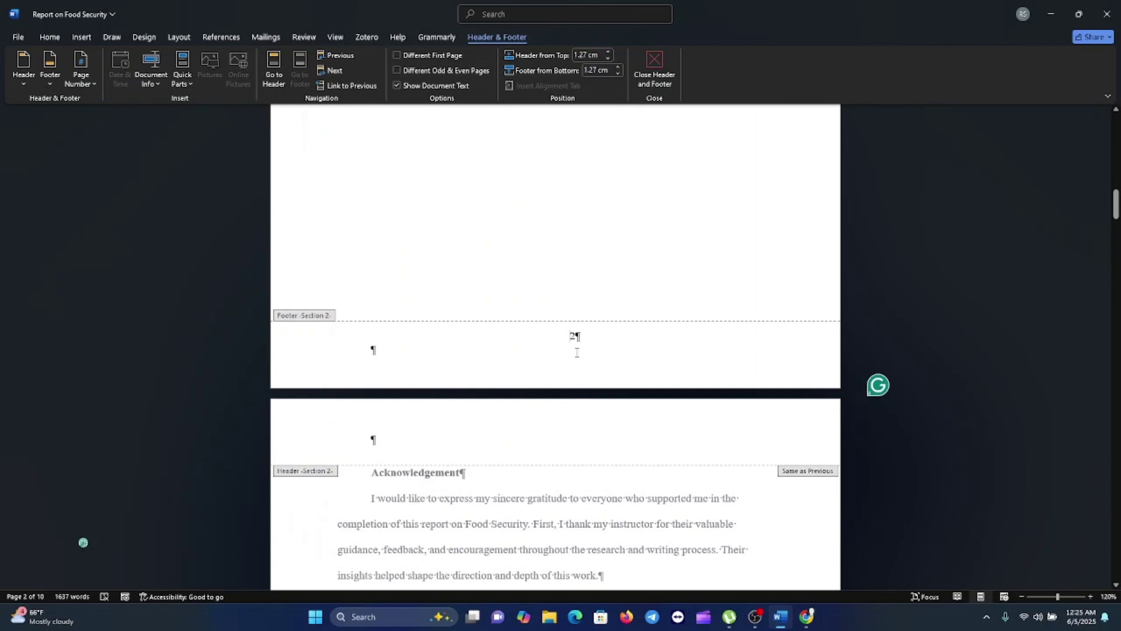
{"action": "left_click", "coordinate": [575, 354]}
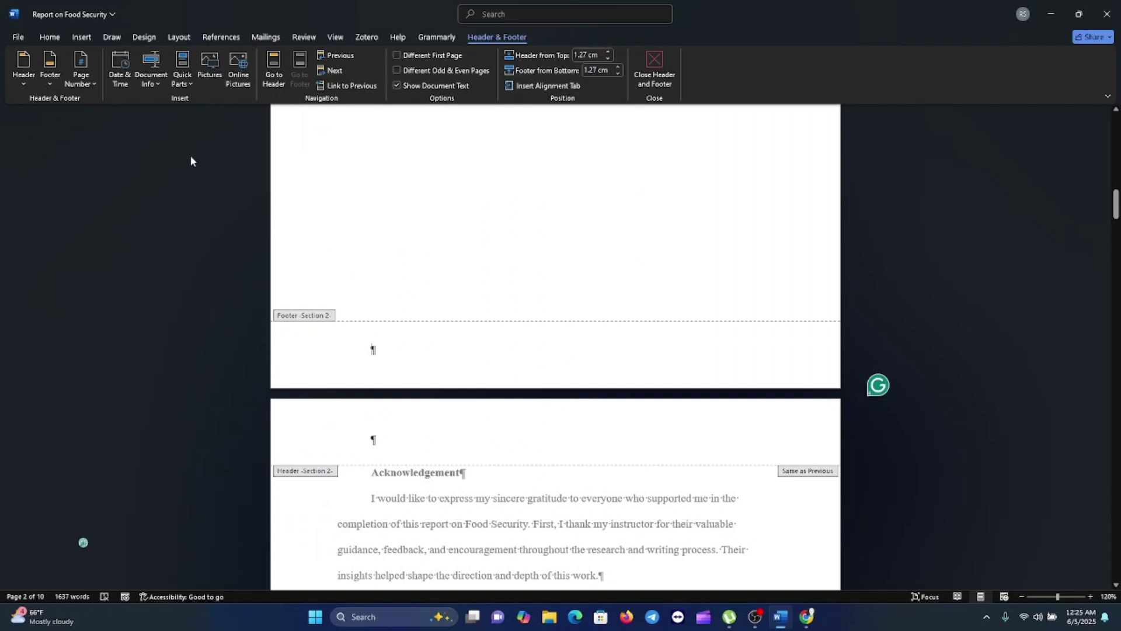
- Set the Section 2 page number format to i, ii, iii, with numbering starting at i
{"action": "left_click", "coordinate": [87, 86]}
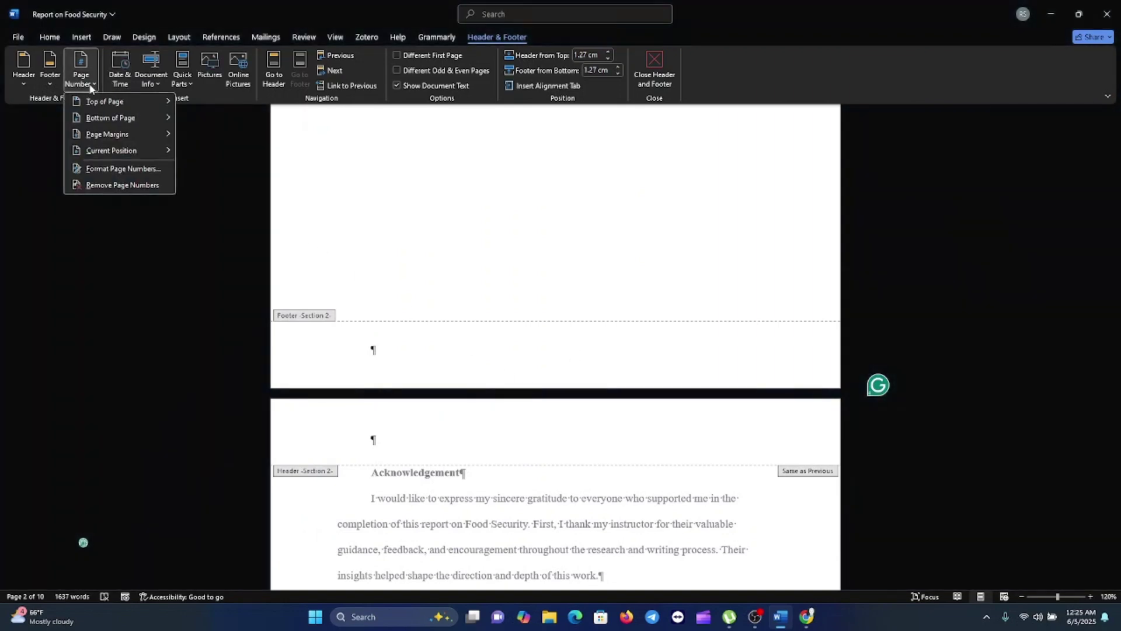
{"action": "left_click", "coordinate": [124, 169]}
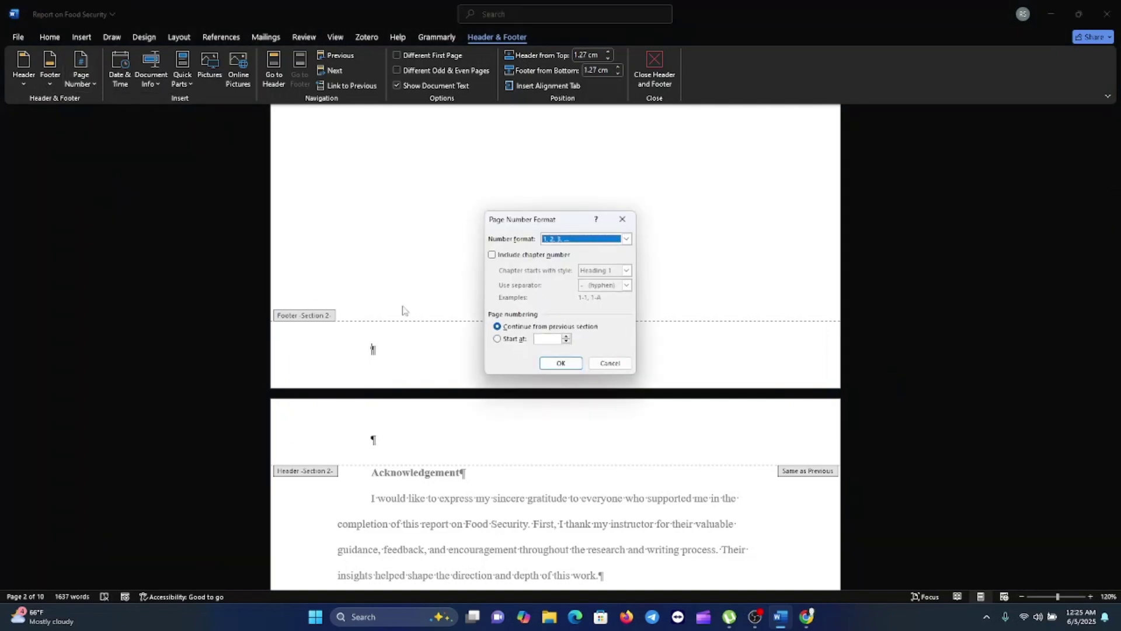
{"action": "left_click", "coordinate": [626, 239]}
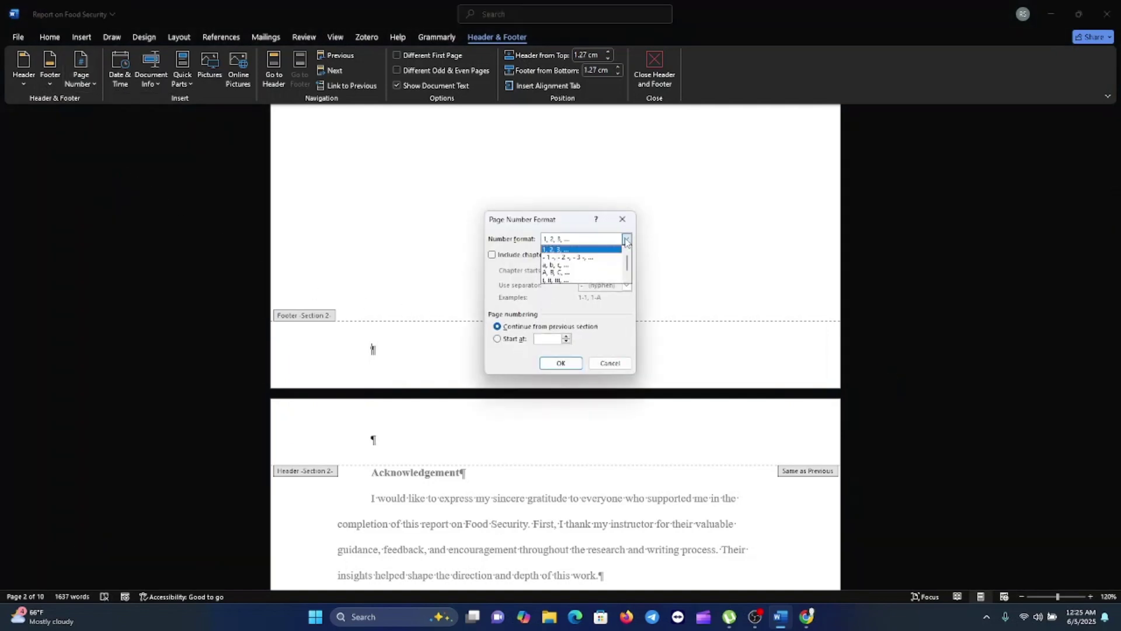
{"action": "left_click", "coordinate": [556, 281]}
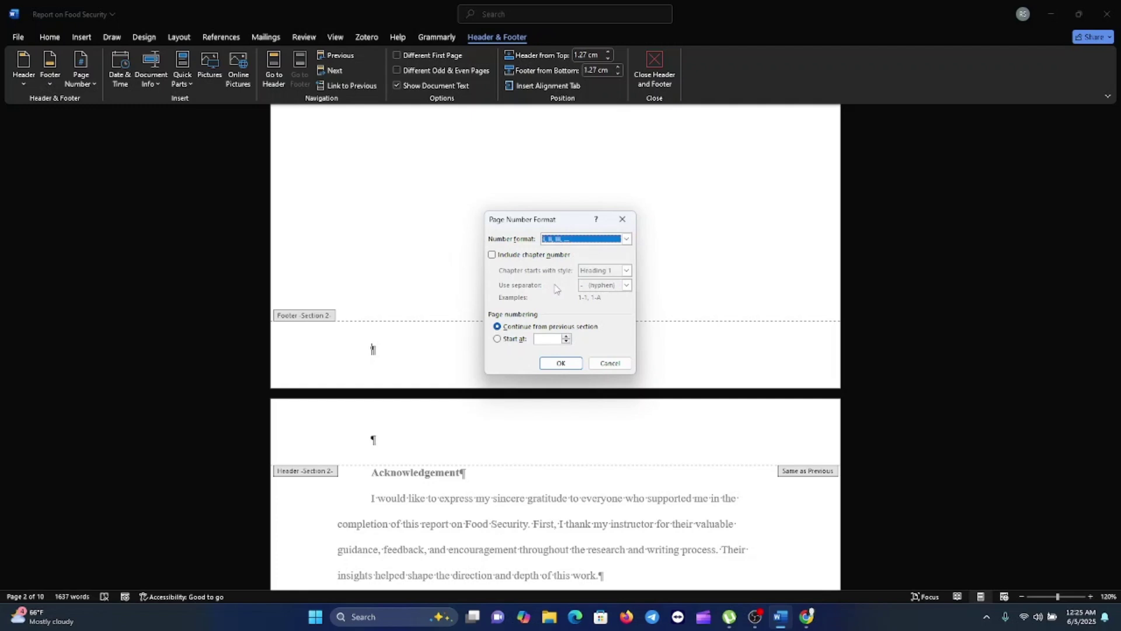
{"action": "left_click", "coordinate": [497, 339]}
{"action": "left_click", "coordinate": [561, 364]}
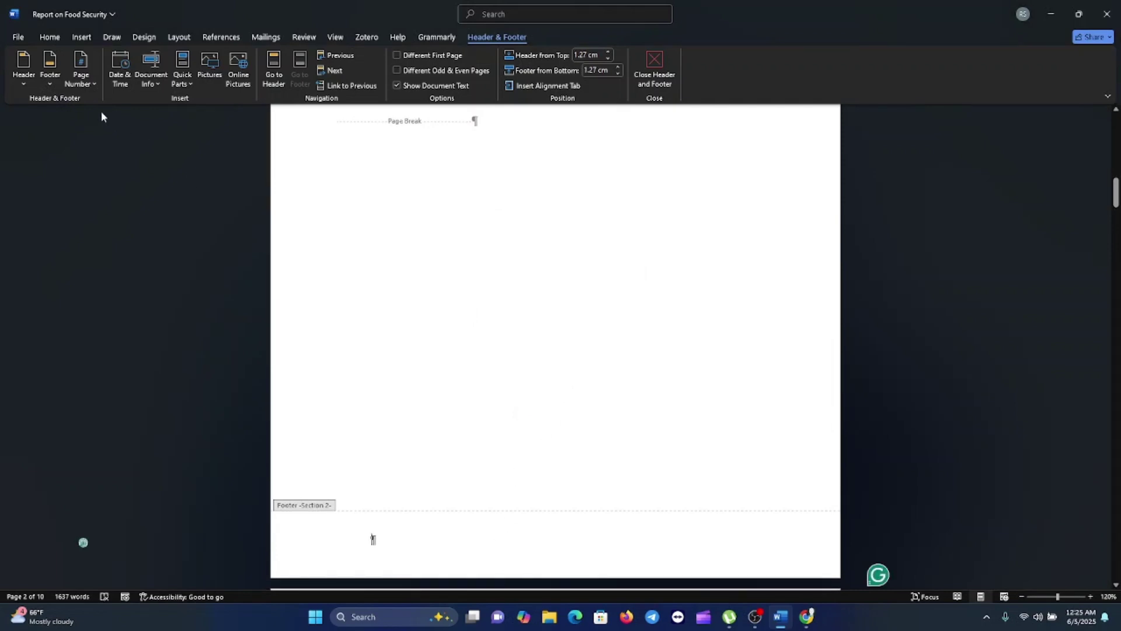
- Insert a Plain Number 2 page number at the bottom of the page in the Section 2 footer
{"action": "left_click", "coordinate": [80, 81]}
{"action": "mouse_move", "coordinate": [104, 118]}
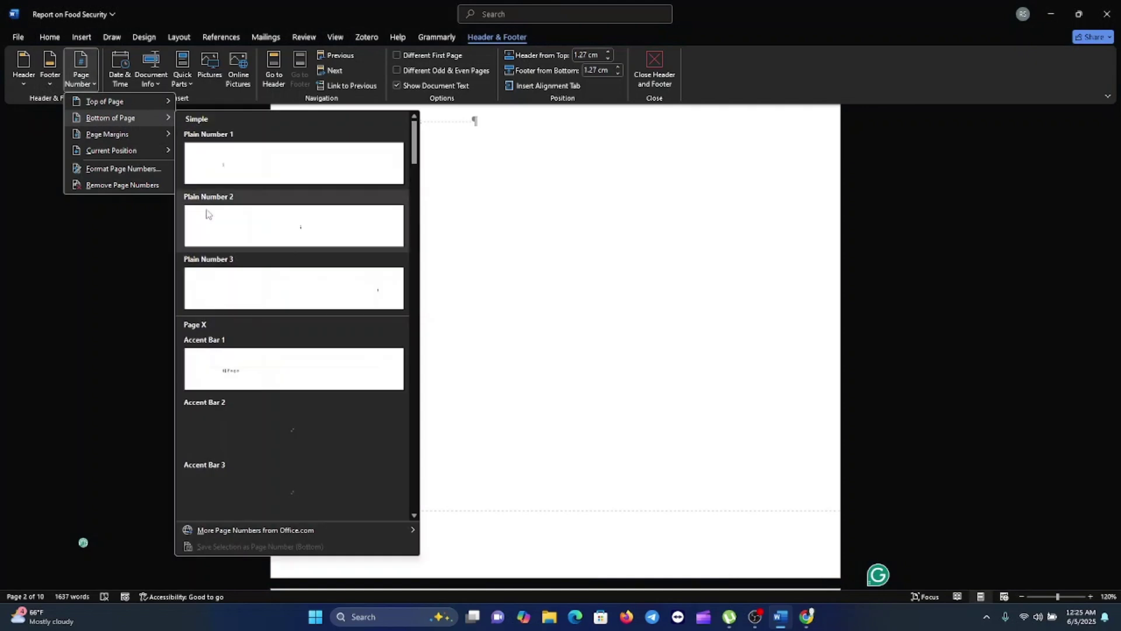
{"action": "left_click", "coordinate": [295, 230]}
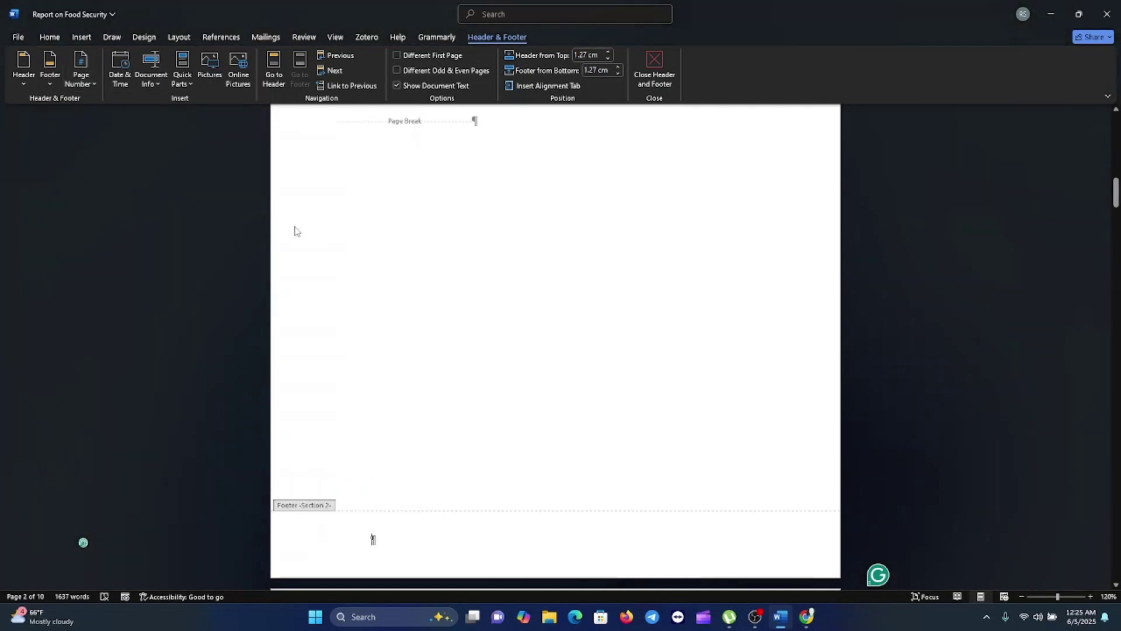
- Examine the footers from the cover page through the Declaration, Acknowledgement and Abstract pages to the Introduction page
{"action": "scroll", "coordinate": [589, 548], "scroll_direction": "up", "scroll_amount": 10}
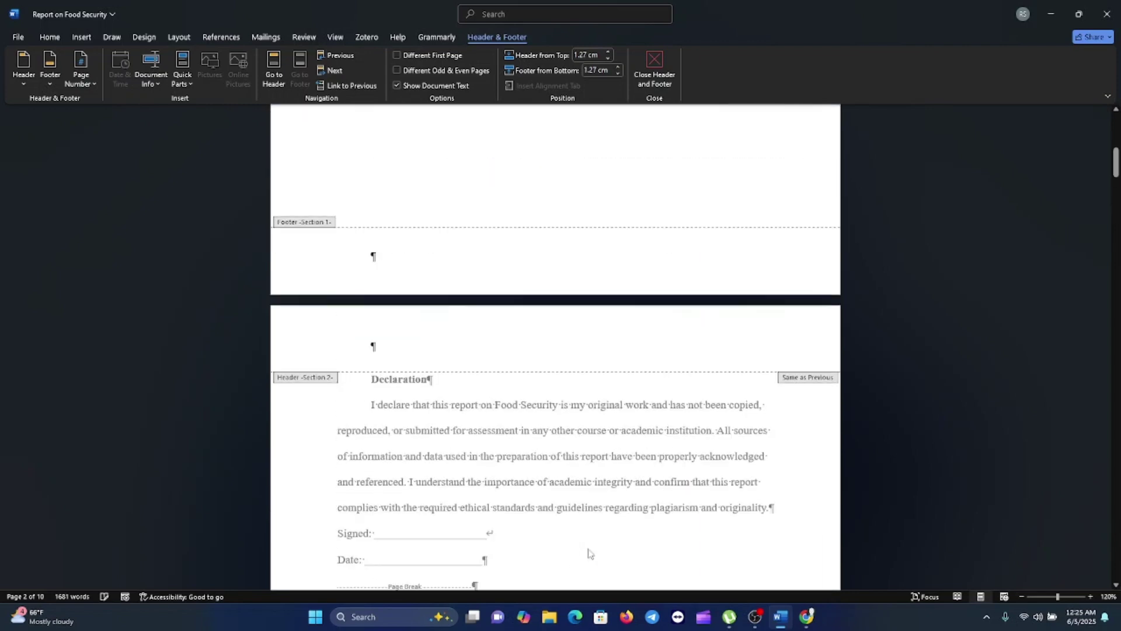
{"action": "scroll", "coordinate": [589, 552], "scroll_direction": "down", "scroll_amount": 10}
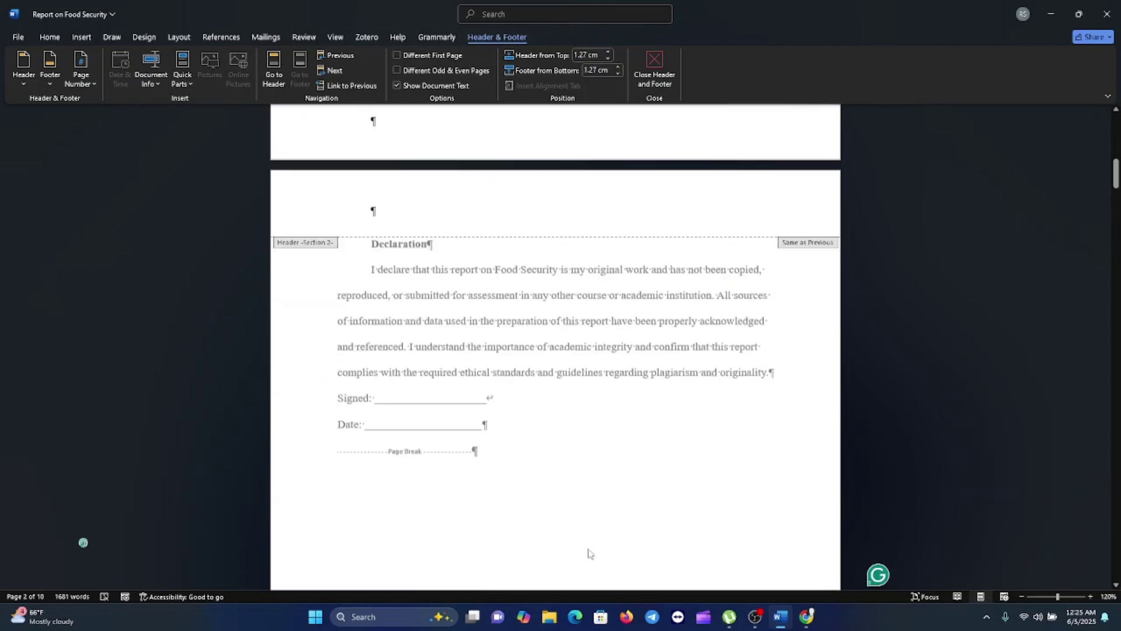
{"action": "scroll", "coordinate": [591, 548], "scroll_direction": "down", "scroll_amount": 8}
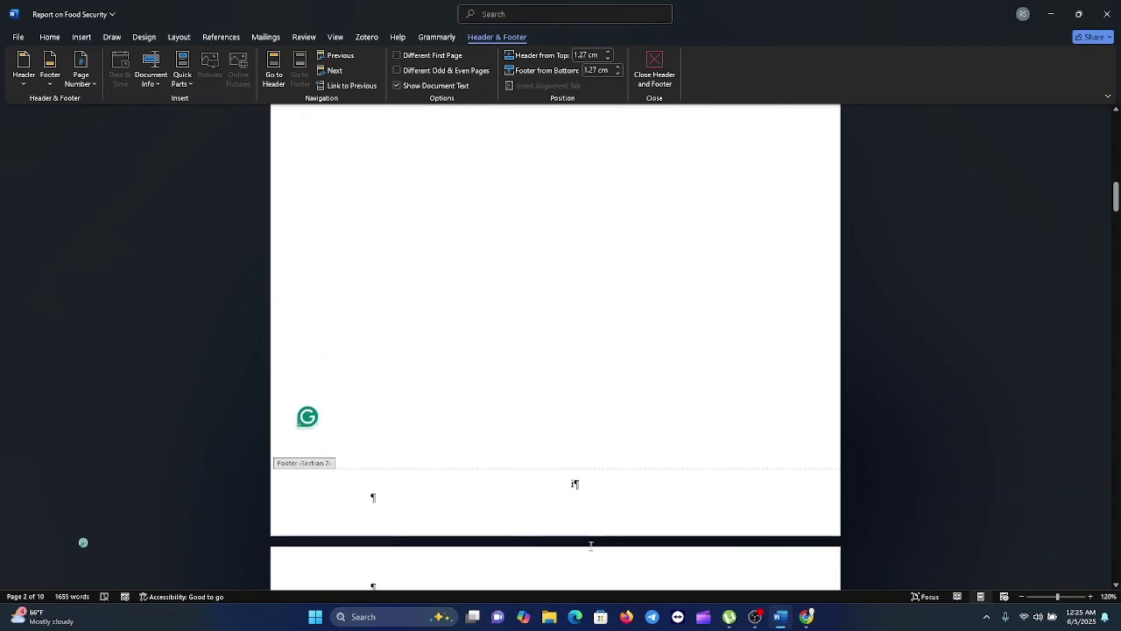
{"action": "scroll", "coordinate": [594, 549], "scroll_direction": "down", "scroll_amount": 5}
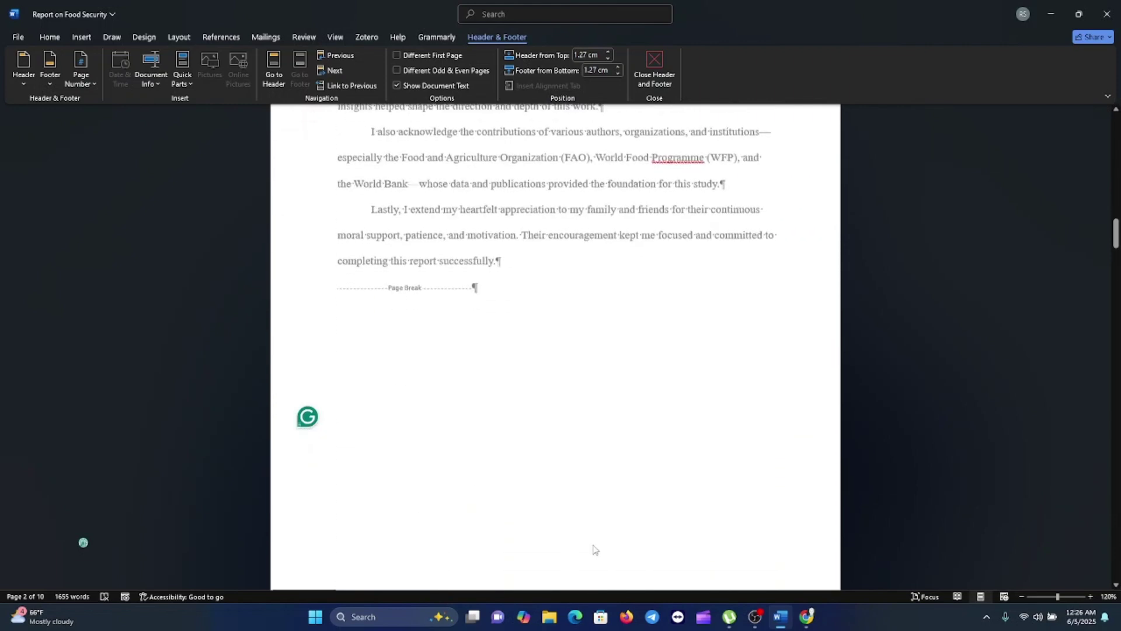
{"action": "scroll", "coordinate": [583, 494], "scroll_direction": "down", "scroll_amount": 10}
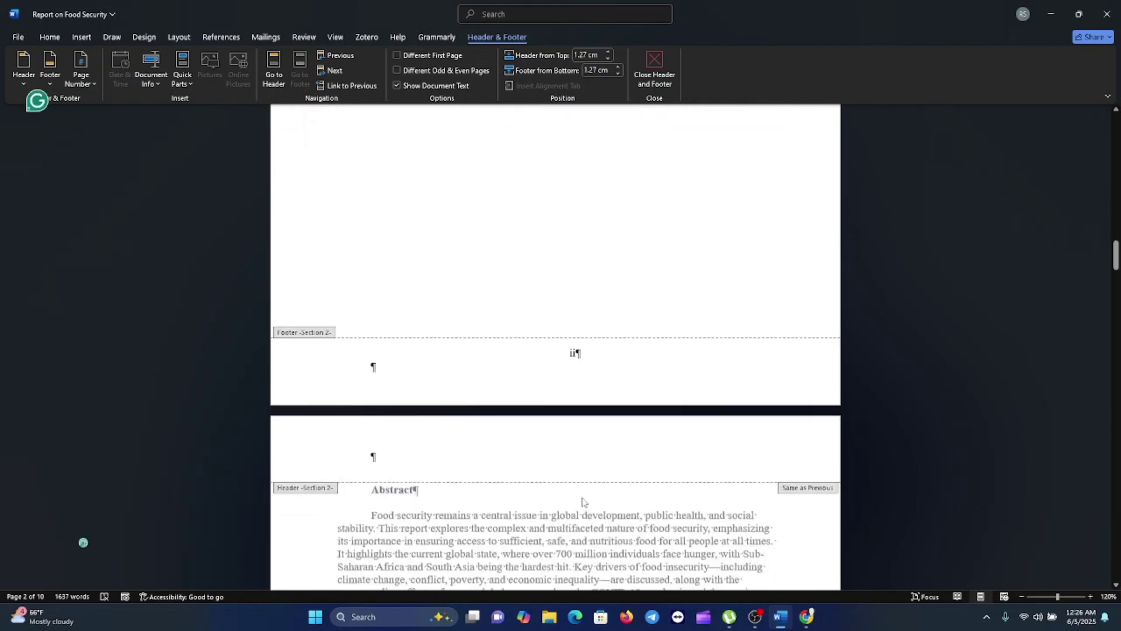
{"action": "scroll", "coordinate": [583, 504], "scroll_direction": "down", "scroll_amount": 10}
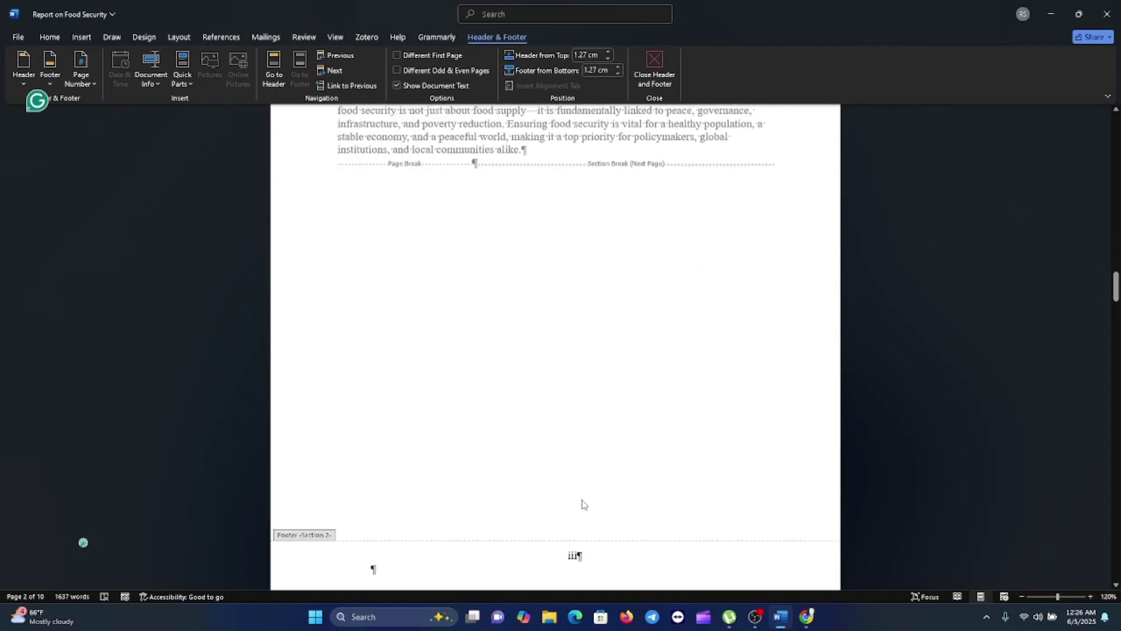
{"action": "scroll", "coordinate": [582, 503], "scroll_direction": "down", "scroll_amount": 10}
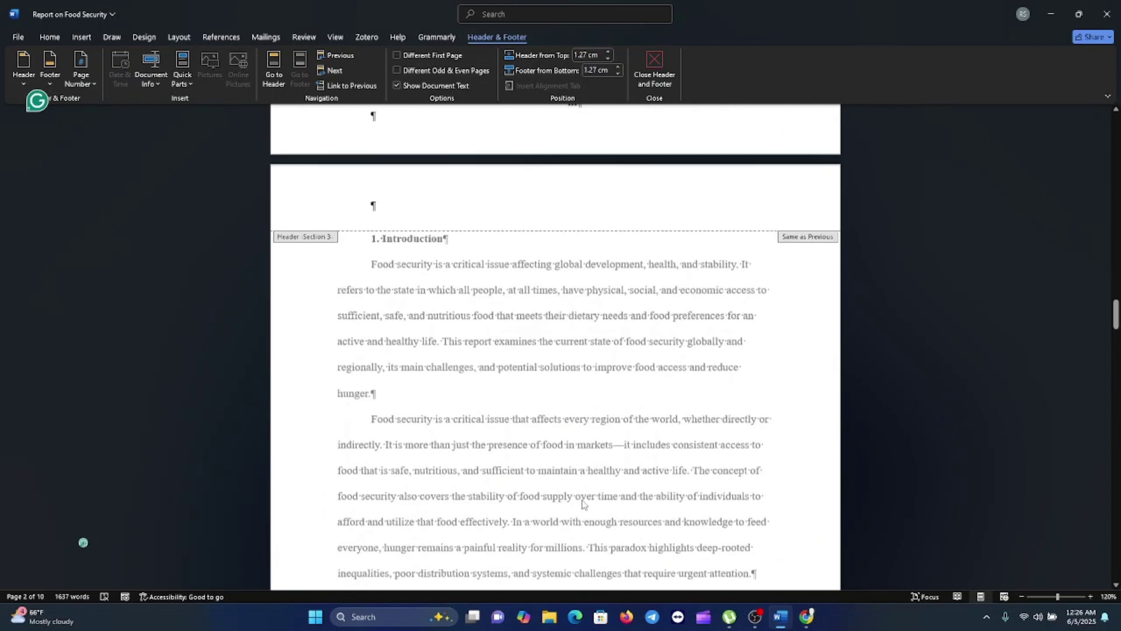
{"action": "scroll", "coordinate": [581, 505], "scroll_direction": "down", "scroll_amount": 8}
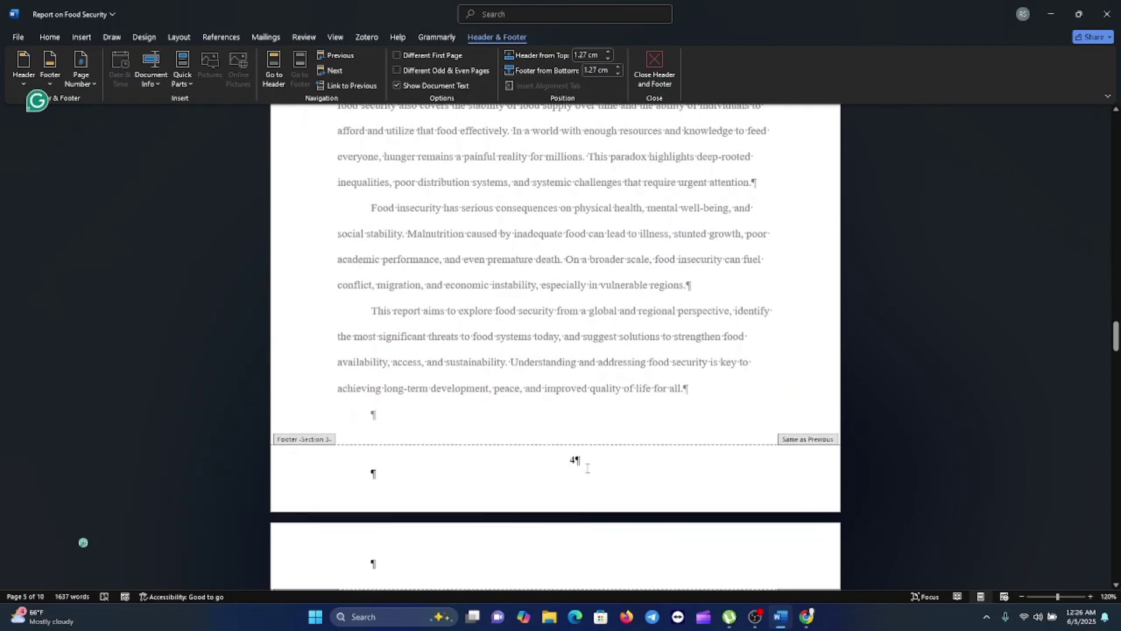
- Unlink the Section 3 footer on the Introduction page from the previous section
{"action": "scroll", "coordinate": [596, 469], "scroll_direction": "down", "scroll_amount": 2}
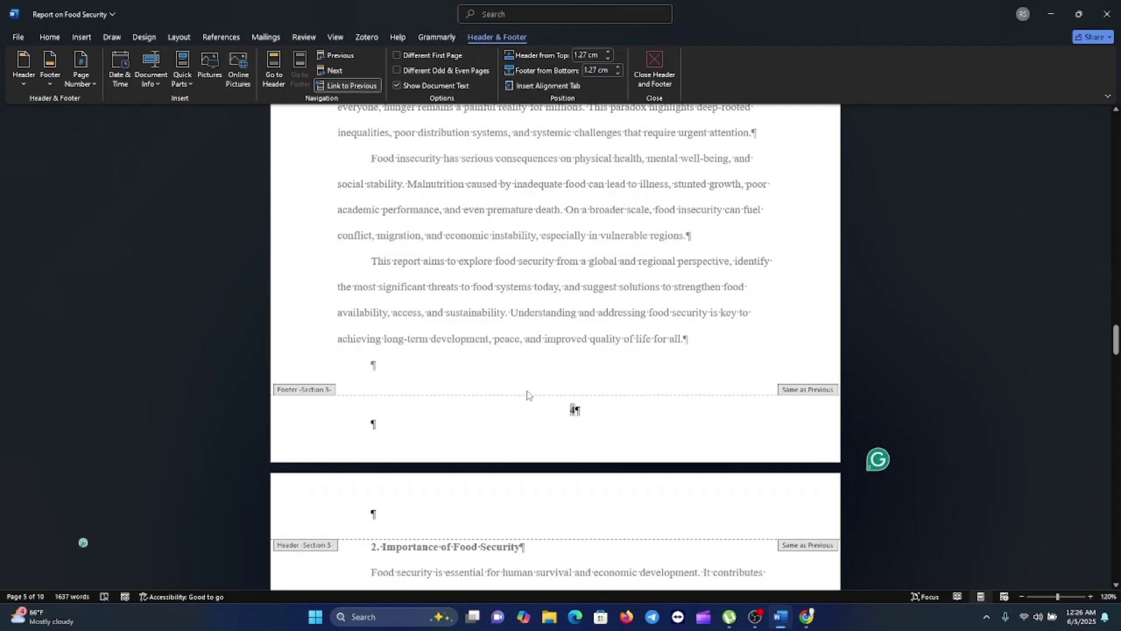
{"action": "left_click", "coordinate": [356, 86]}
{"action": "scroll", "coordinate": [573, 408], "scroll_direction": "up", "scroll_amount": 2}
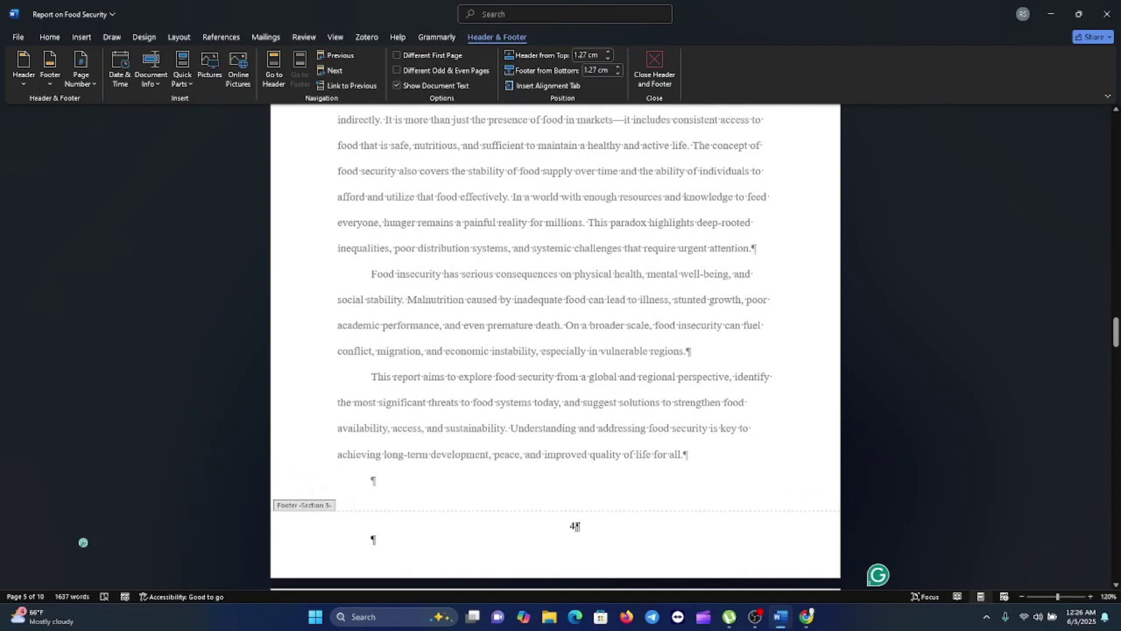
- Delete the page number from the Section 3 footer and check the Abstract page's footer
{"action": "key", "text": "ctrl+l"}
{"action": "double_click", "coordinate": [376, 526]}
{"action": "key", "text": "Delete"}
{"action": "scroll", "coordinate": [512, 505], "scroll_direction": "up", "scroll_amount": 7}
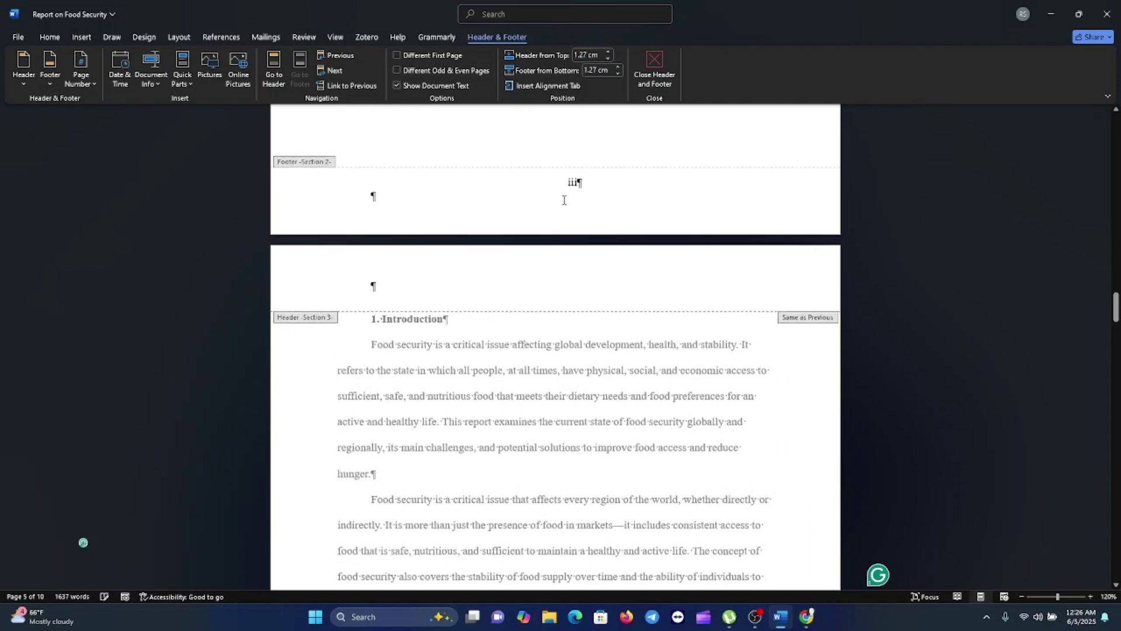
{"action": "scroll", "coordinate": [617, 435], "scroll_direction": "down", "scroll_amount": 8}
{"action": "scroll", "coordinate": [595, 437], "scroll_direction": "down", "scroll_amount": 4}
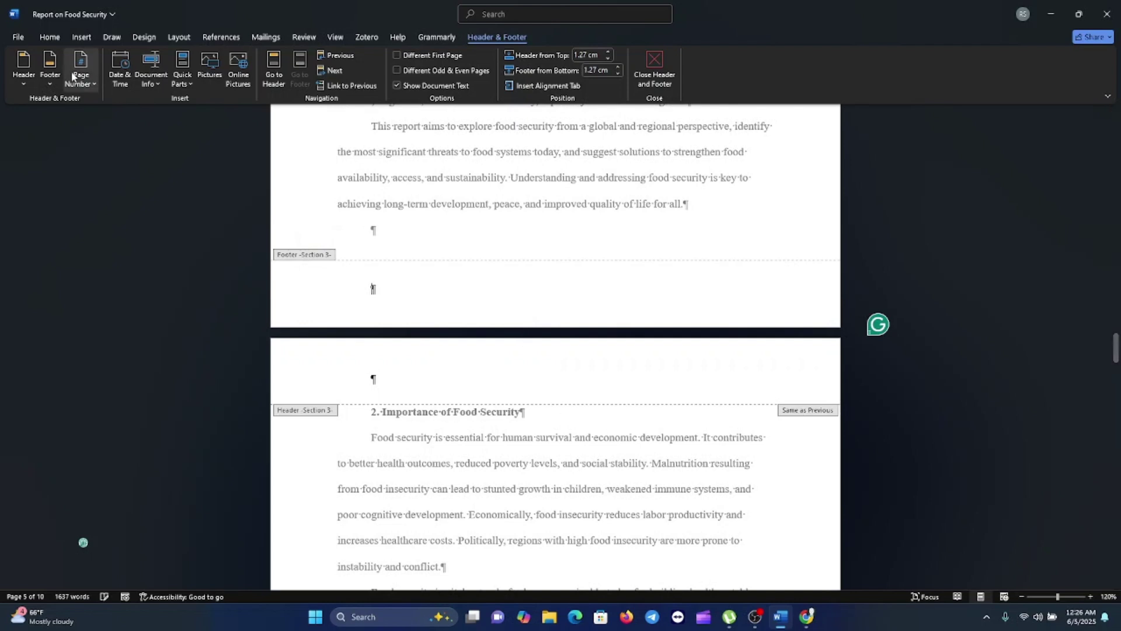
- Set Section 3 page numbering to start at 1 in the 1, 2, 3 format
{"action": "left_click", "coordinate": [92, 82]}
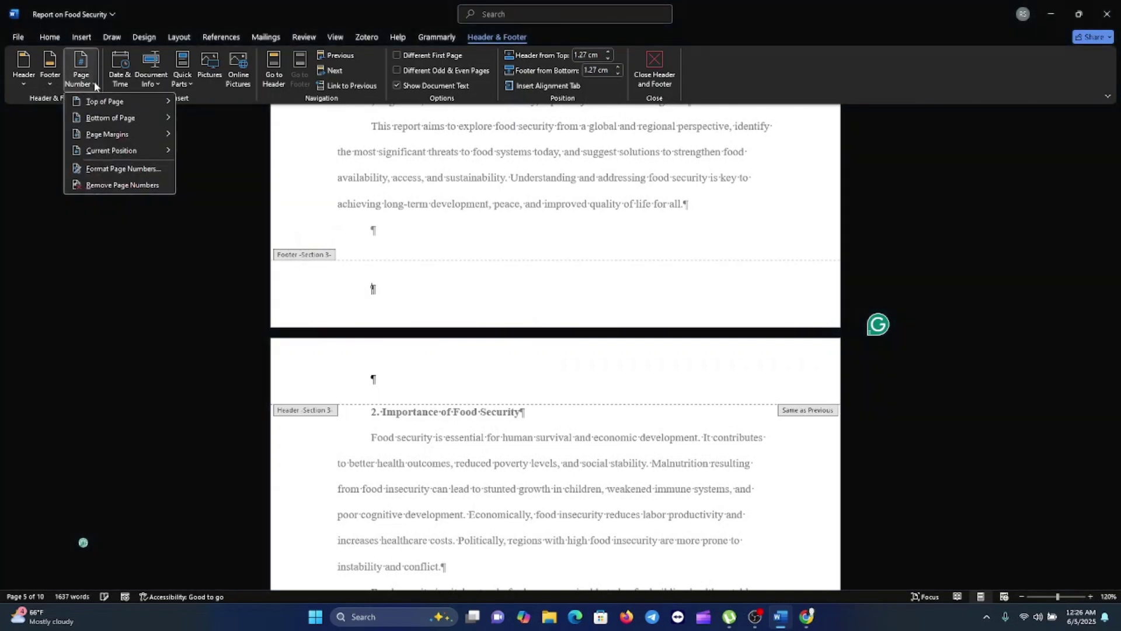
{"action": "left_click", "coordinate": [132, 168]}
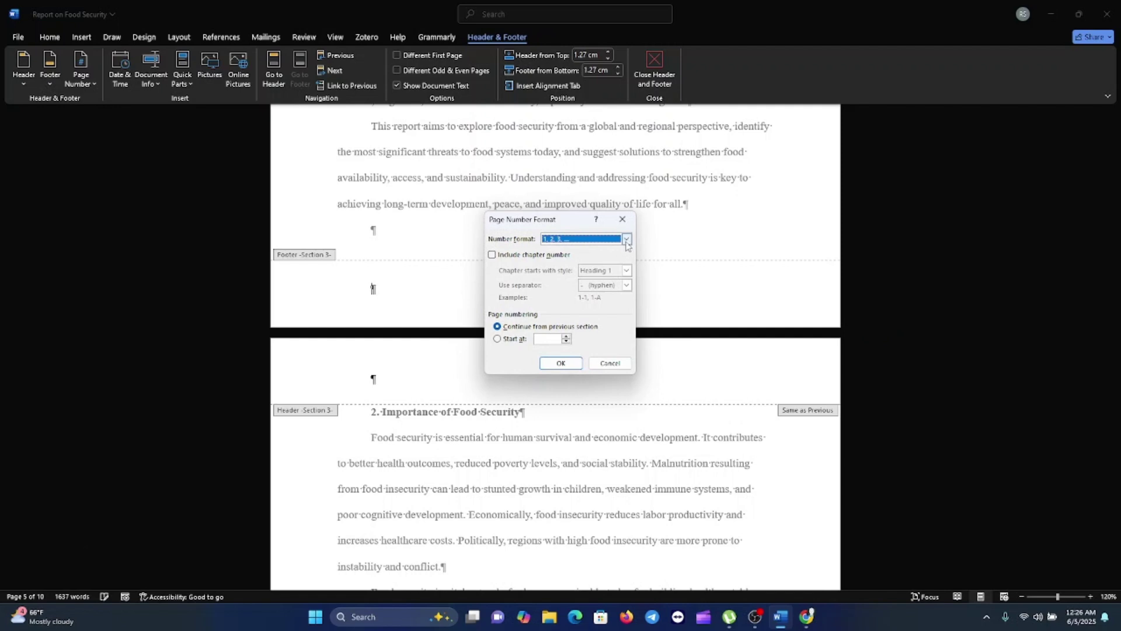
{"action": "left_click", "coordinate": [499, 338]}
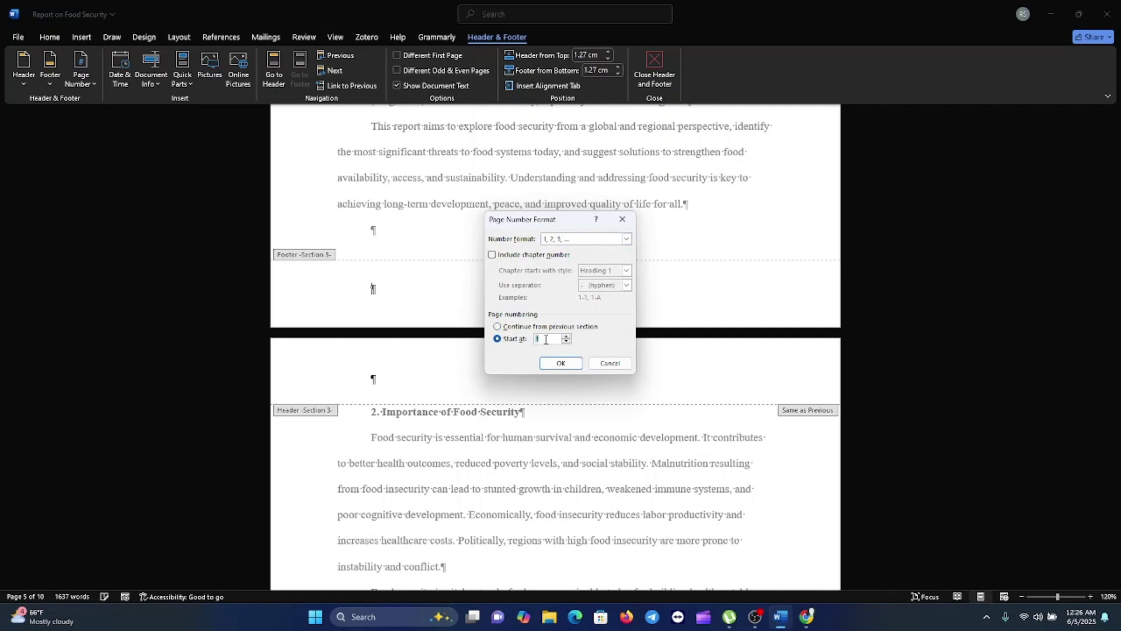
{"action": "left_click", "coordinate": [560, 363]}
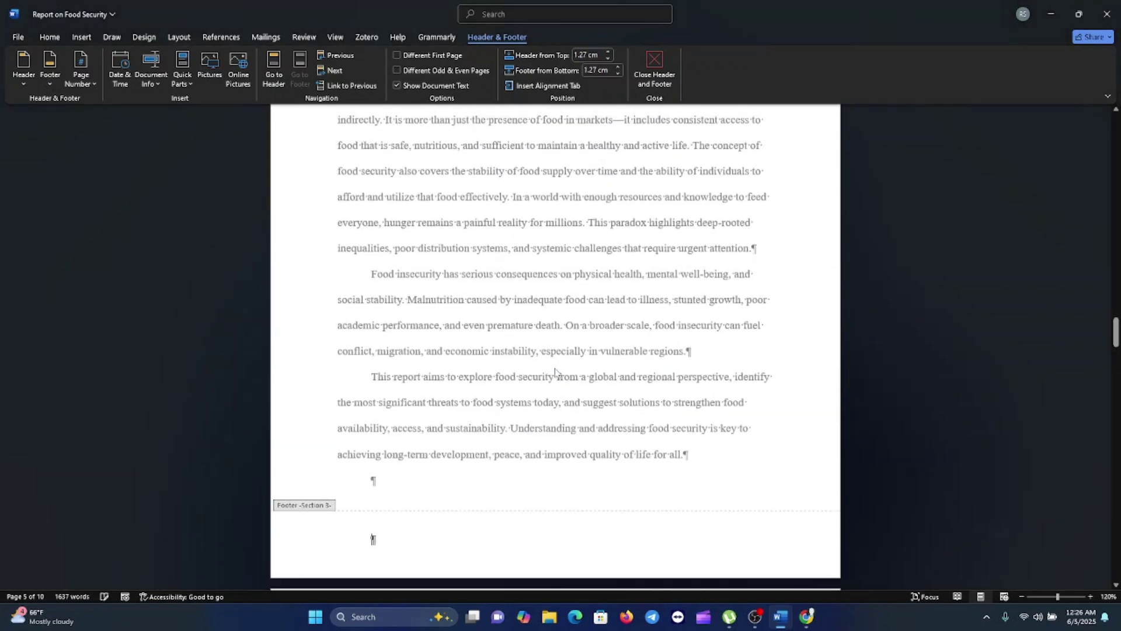
- Insert a Plain Number 2 page number at the bottom of the page in the Section 3 footer
{"action": "left_click", "coordinate": [80, 79]}
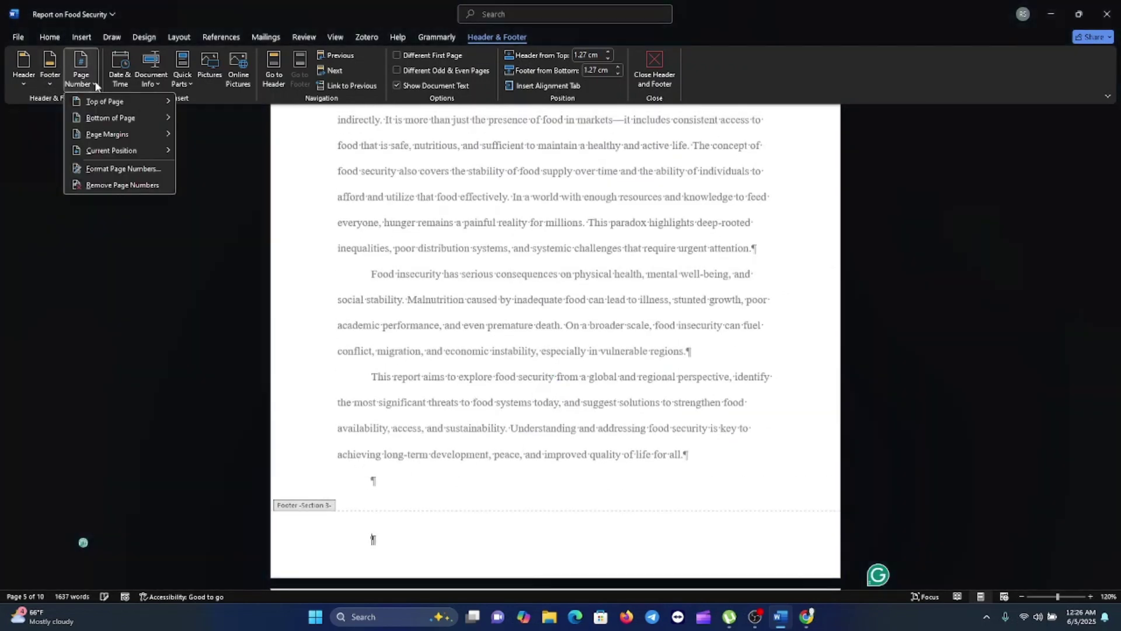
{"action": "mouse_move", "coordinate": [106, 122]}
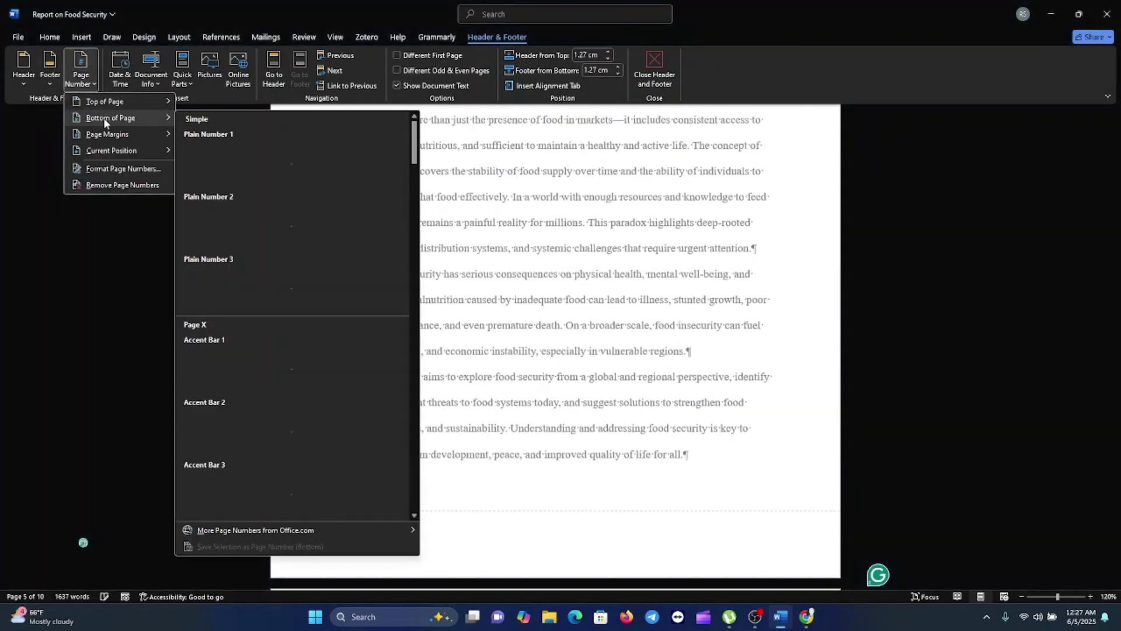
{"action": "left_click", "coordinate": [257, 234]}
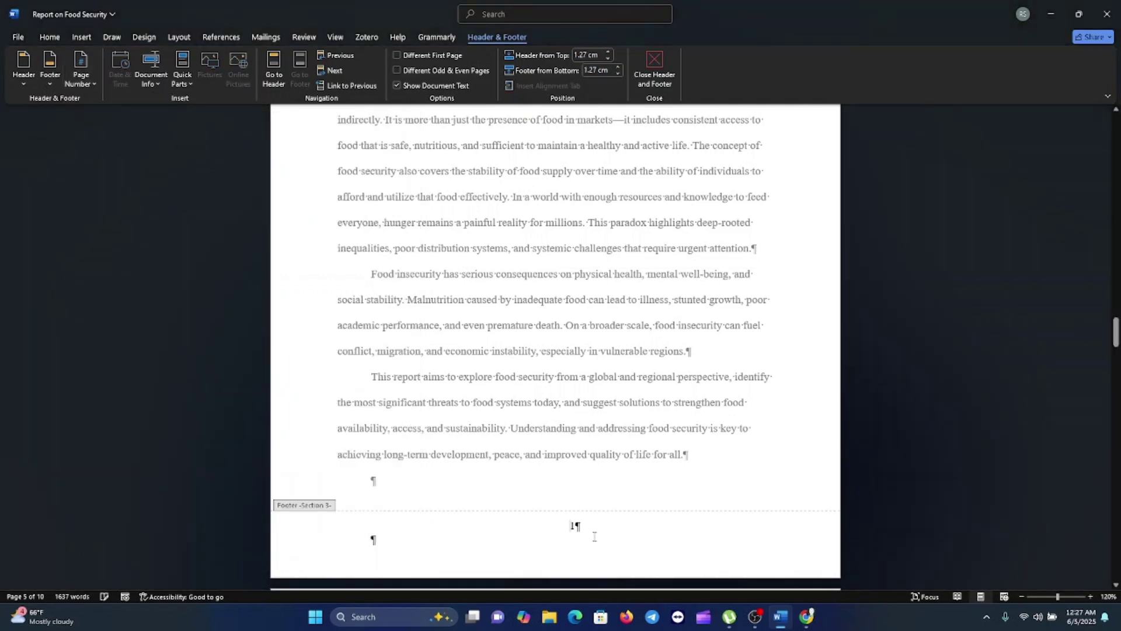
- Examine the page numbers in the footers from the end of the Abstract through the main body to the last page
{"action": "scroll", "coordinate": [595, 536], "scroll_direction": "up", "scroll_amount": 5}
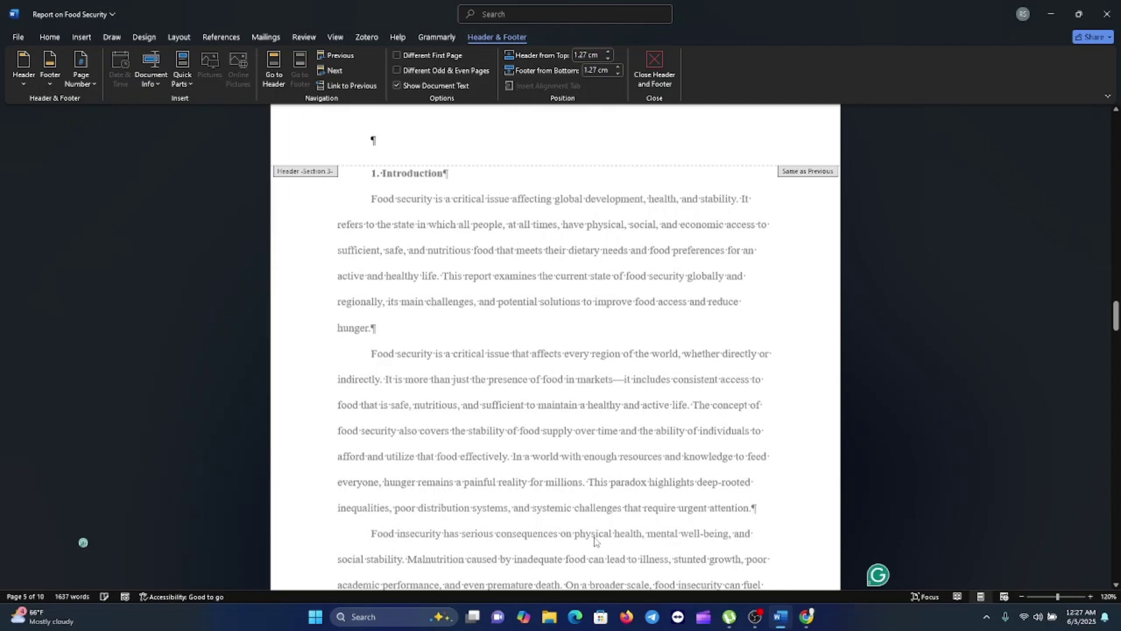
{"action": "scroll", "coordinate": [595, 540], "scroll_direction": "up", "scroll_amount": 3}
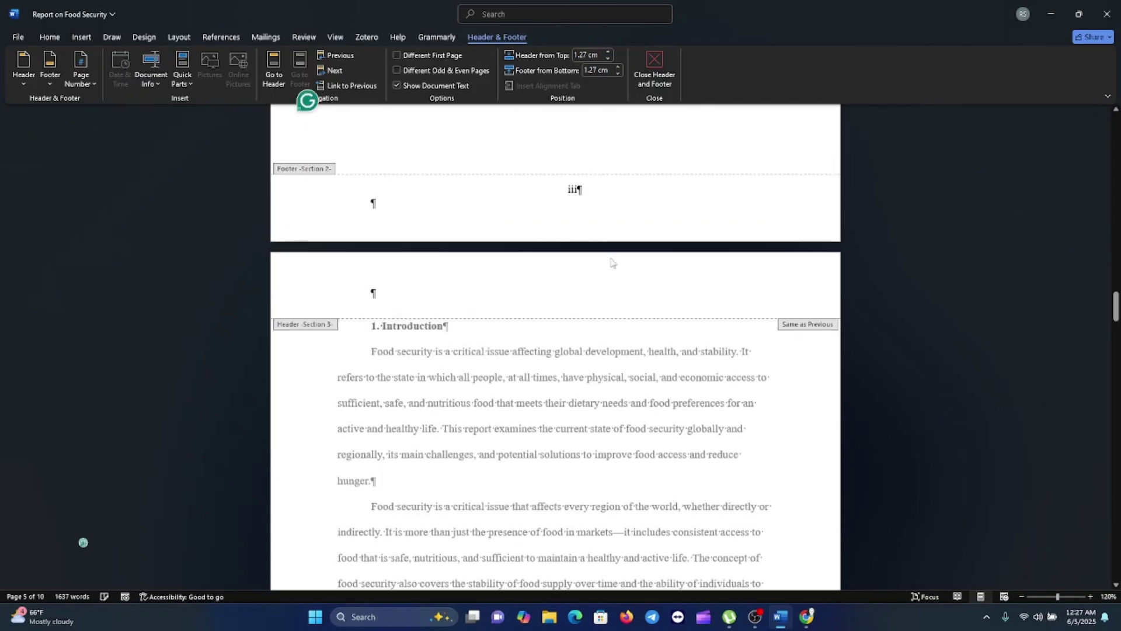
{"action": "scroll", "coordinate": [602, 497], "scroll_direction": "down", "scroll_amount": 15}
{"action": "scroll", "coordinate": [591, 514], "scroll_direction": "down", "scroll_amount": 12}
{"action": "scroll", "coordinate": [598, 450], "scroll_direction": "down", "scroll_amount": 12}
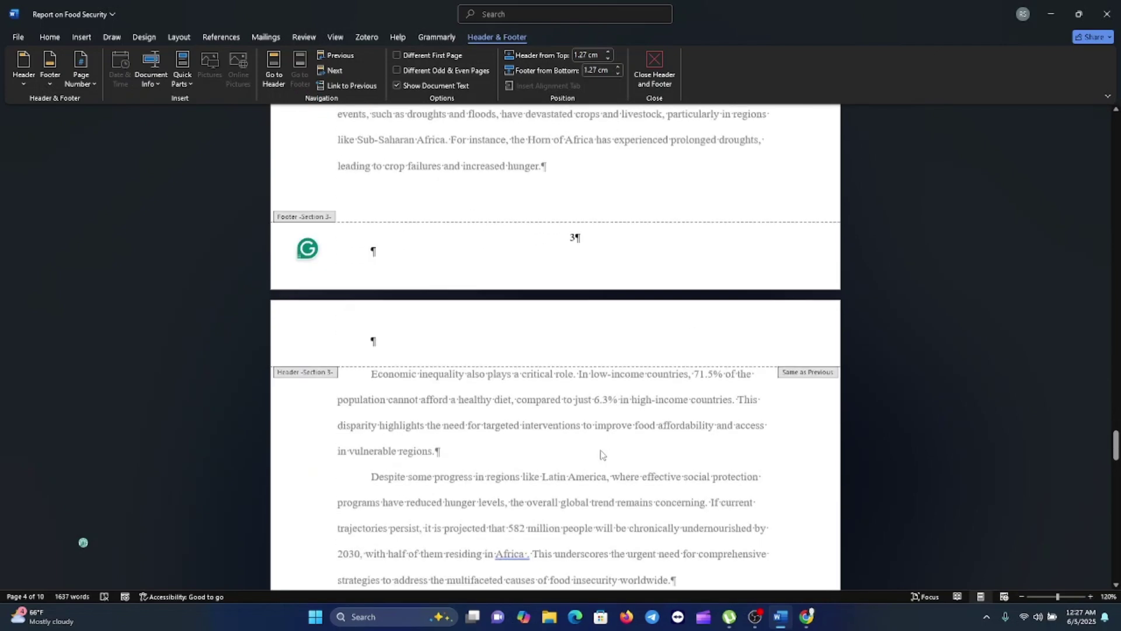
{"action": "scroll", "coordinate": [602, 454], "scroll_direction": "down", "scroll_amount": 5}
{"action": "scroll", "coordinate": [603, 462], "scroll_direction": "down", "scroll_amount": 12}
{"action": "scroll", "coordinate": [603, 462], "scroll_direction": "down", "scroll_amount": 15}
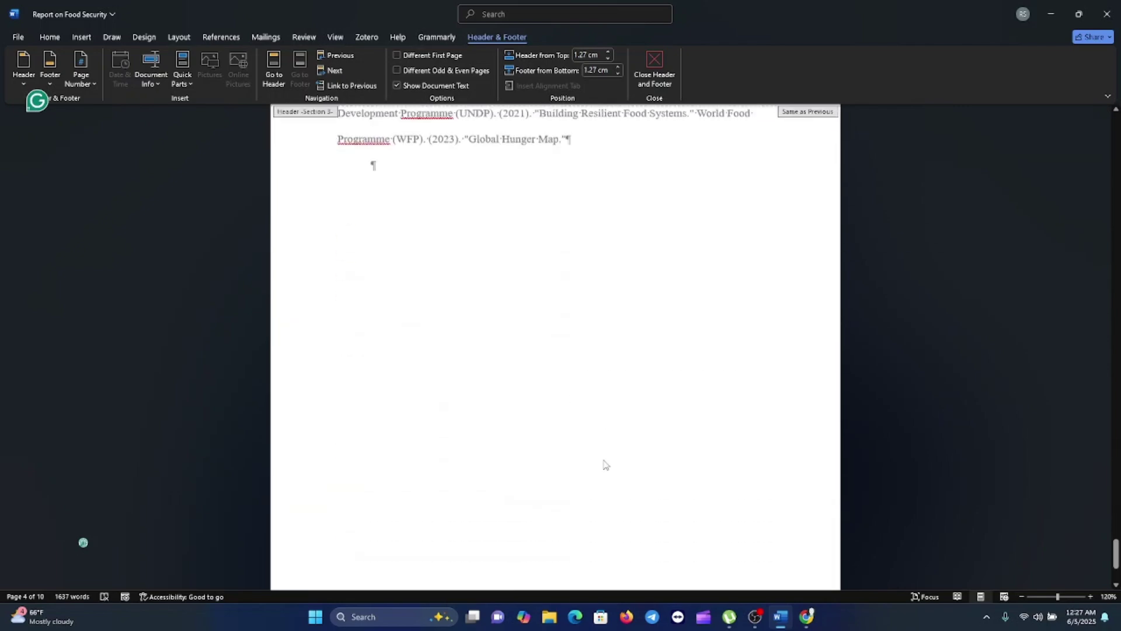
{"action": "scroll", "coordinate": [605, 464], "scroll_direction": "down", "scroll_amount": 8}
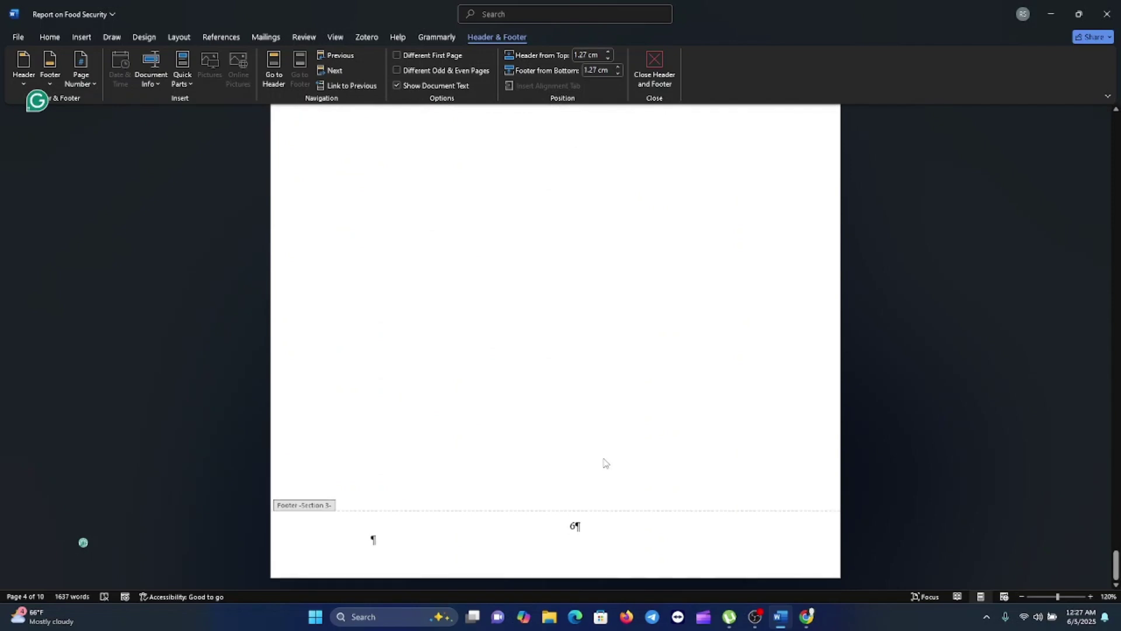
- Review the page numbers in the footers from the last page back through the preliminary pages to the cover
{"action": "scroll", "coordinate": [605, 463], "scroll_direction": "up", "scroll_amount": 8}
{"action": "scroll", "coordinate": [605, 464], "scroll_direction": "down", "scroll_amount": 8}
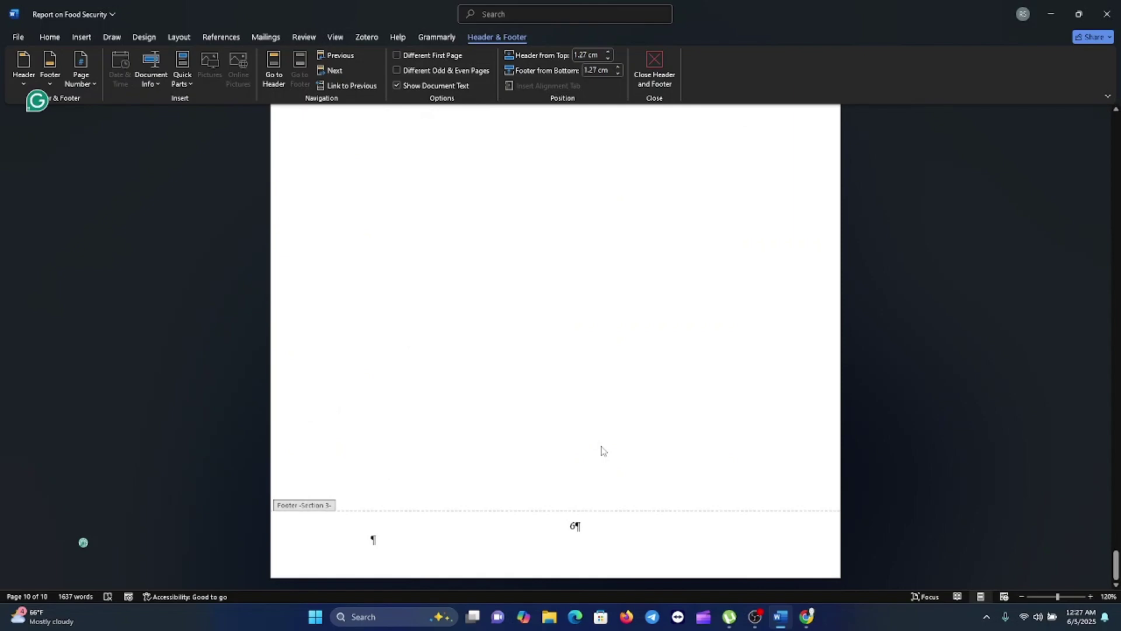
{"action": "scroll", "coordinate": [603, 449], "scroll_direction": "up", "scroll_amount": 15}
{"action": "scroll", "coordinate": [602, 447], "scroll_direction": "up", "scroll_amount": 15}
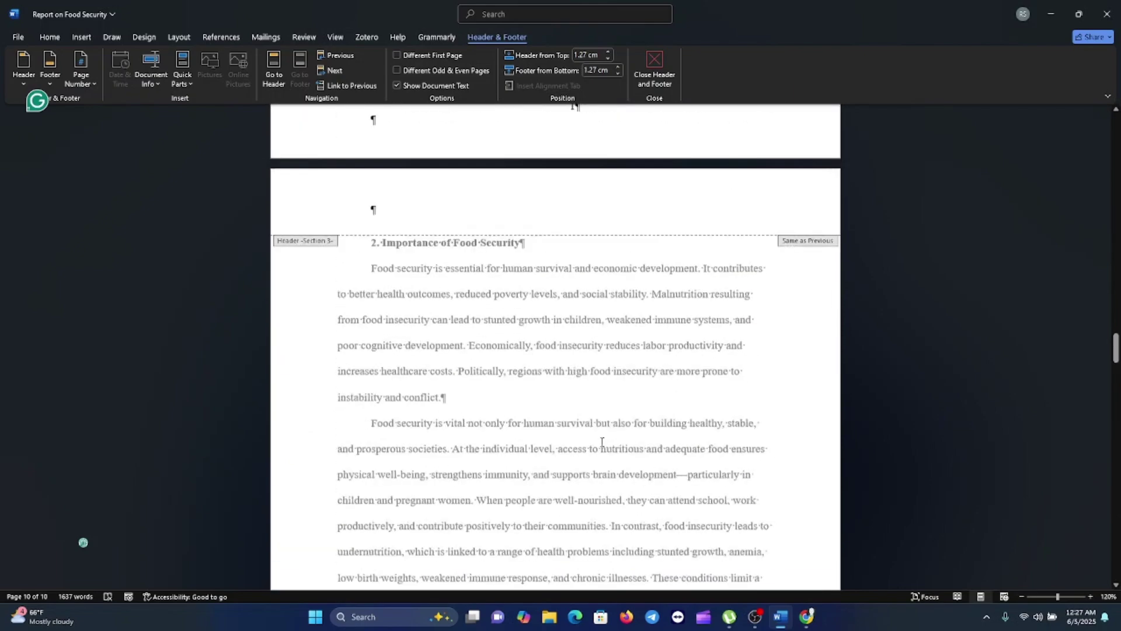
{"action": "scroll", "coordinate": [603, 447], "scroll_direction": "up", "scroll_amount": 2}
{"action": "scroll", "coordinate": [603, 446], "scroll_direction": "down", "scroll_amount": 6}
{"action": "scroll", "coordinate": [604, 447], "scroll_direction": "up", "scroll_amount": 10}
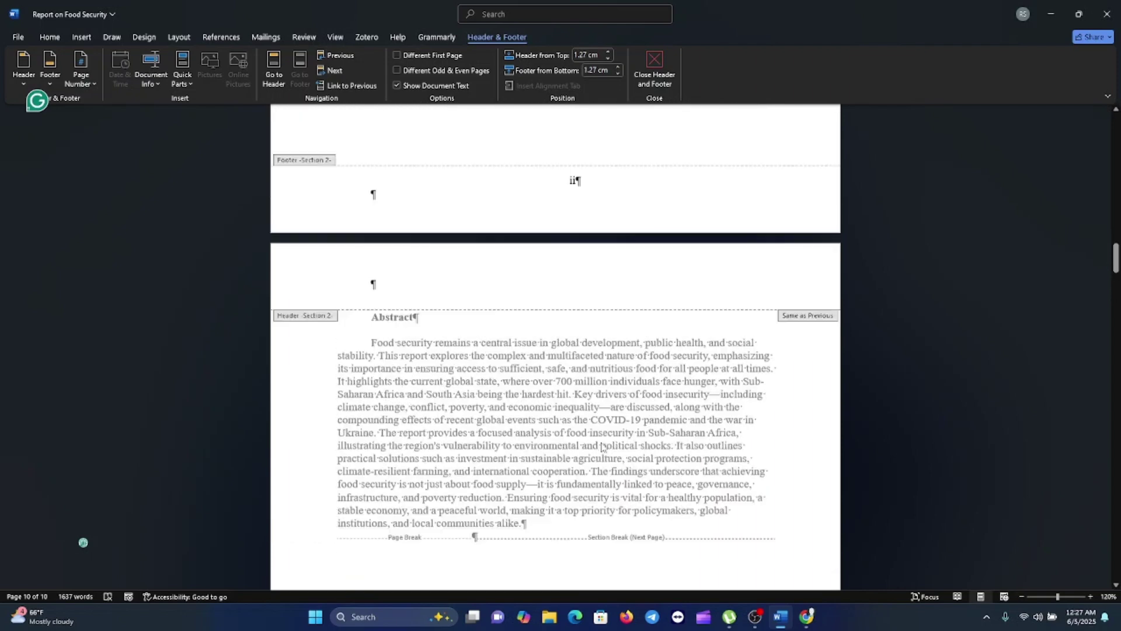
{"action": "scroll", "coordinate": [603, 378], "scroll_direction": "up", "scroll_amount": 10}
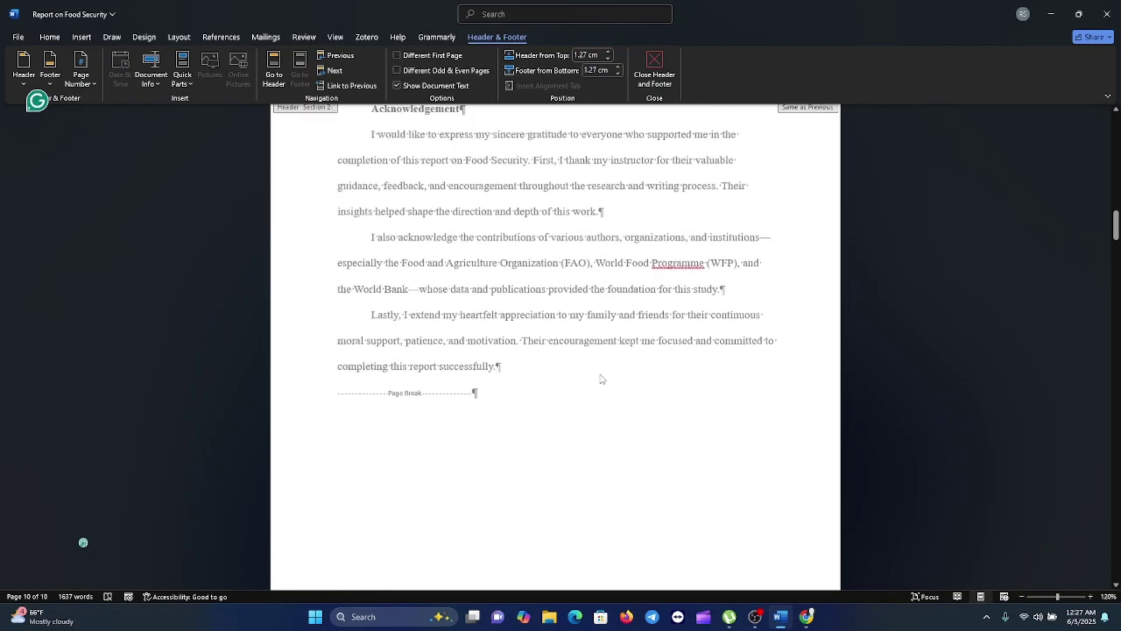
{"action": "scroll", "coordinate": [600, 374], "scroll_direction": "up", "scroll_amount": 10}
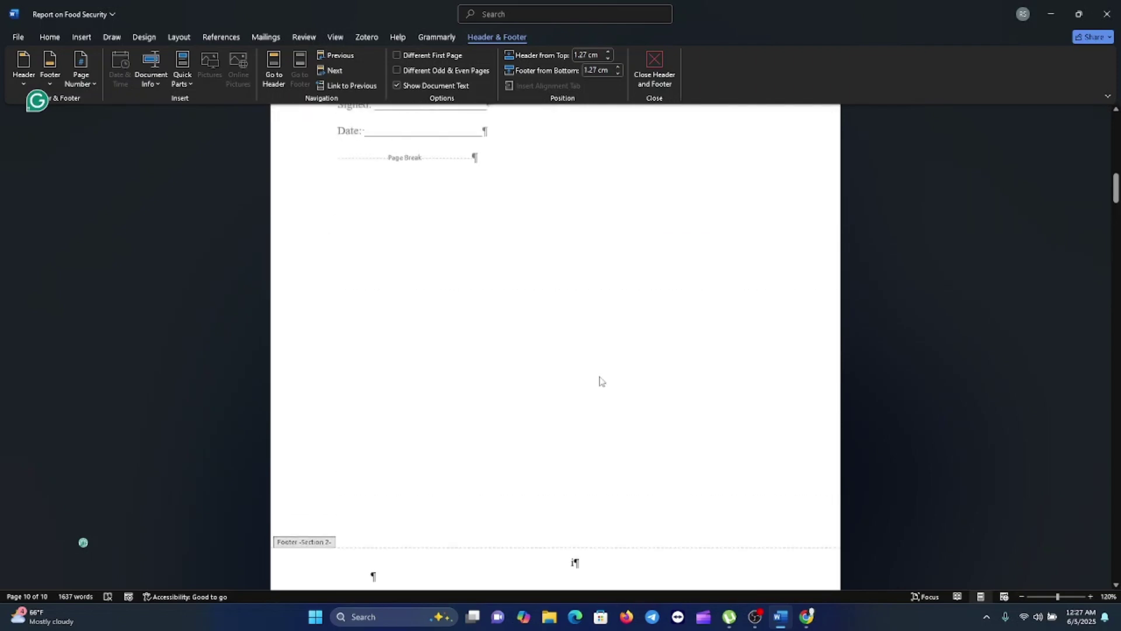
{"action": "scroll", "coordinate": [599, 374], "scroll_direction": "up", "scroll_amount": 10}
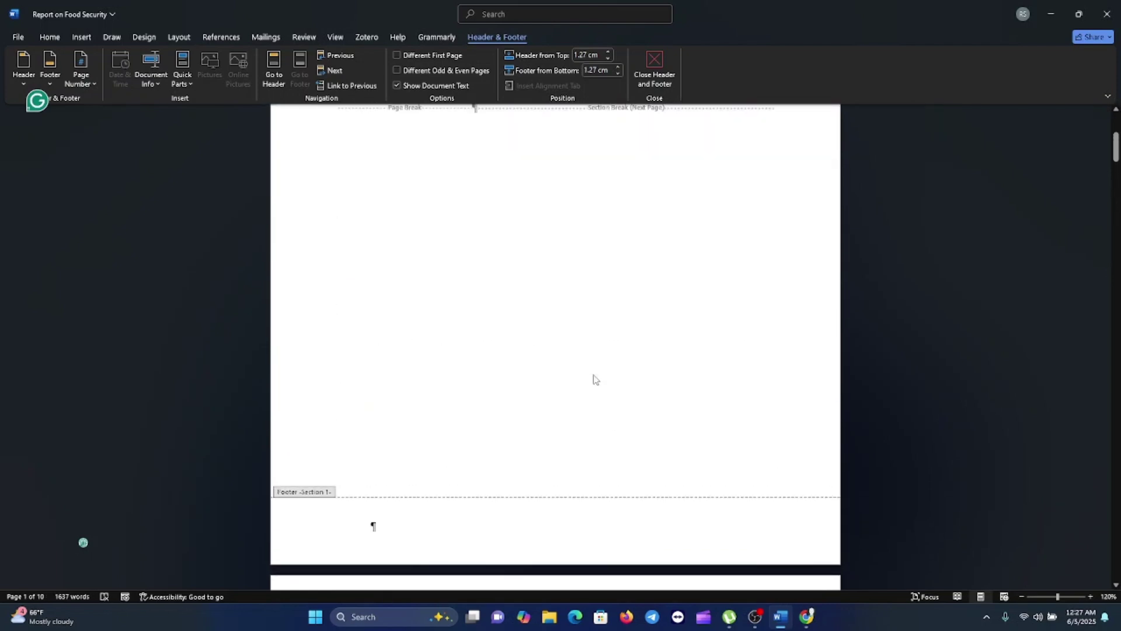
- Exit footer editing on the cover page and hide the formatting marks
{"action": "double_click", "coordinate": [548, 326]}
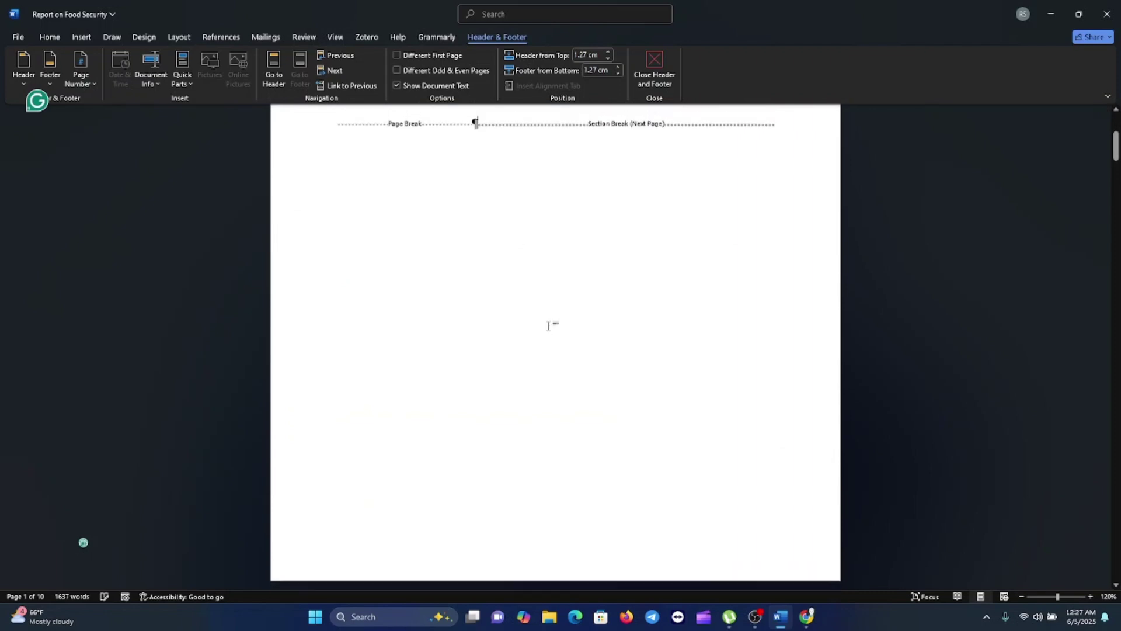
{"action": "left_click", "coordinate": [425, 60]}
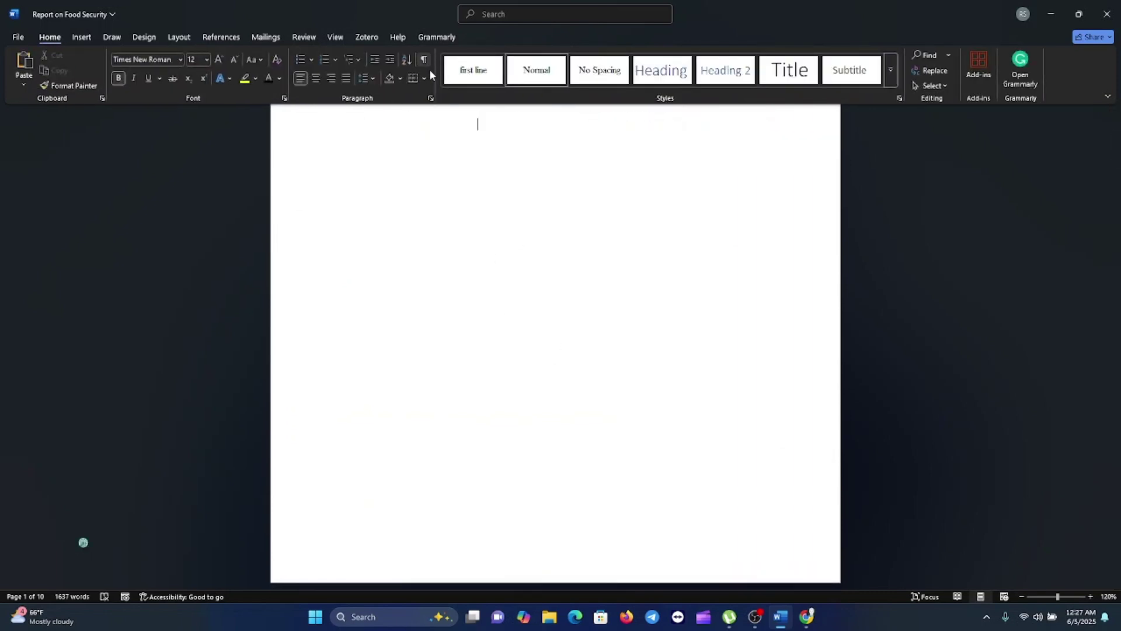
- Check the page numbers on the cover, the preliminary pages and the Introduction page in the normal document view
{"action": "scroll", "coordinate": [629, 437], "scroll_direction": "up", "scroll_amount": 4}
{"action": "scroll", "coordinate": [629, 437], "scroll_direction": "down", "scroll_amount": 10}
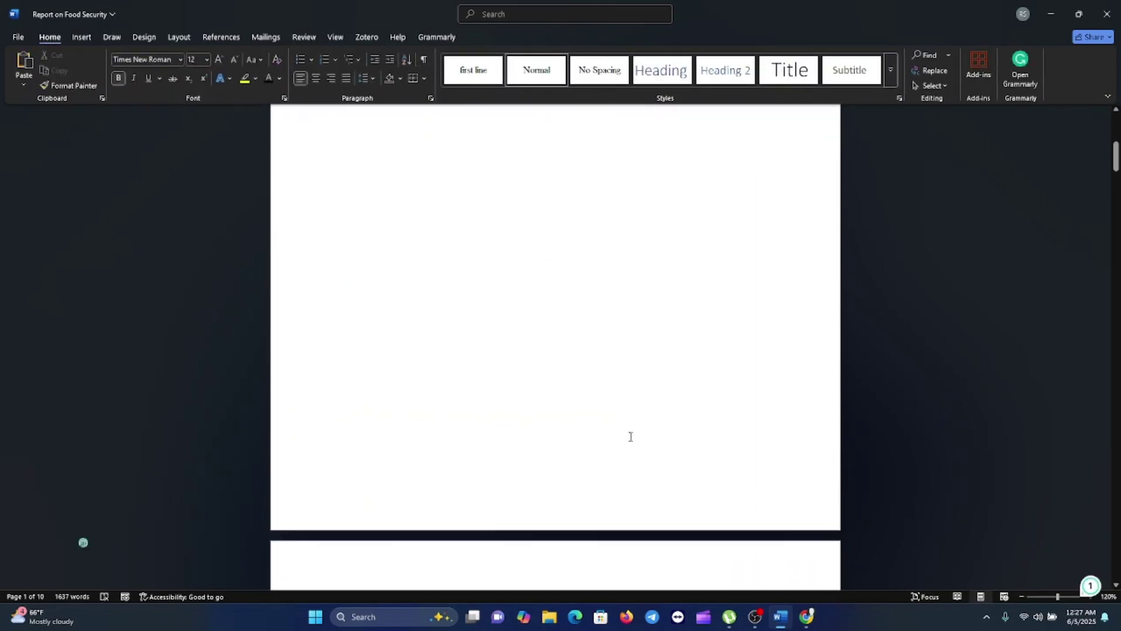
{"action": "scroll", "coordinate": [630, 444], "scroll_direction": "down", "scroll_amount": 10}
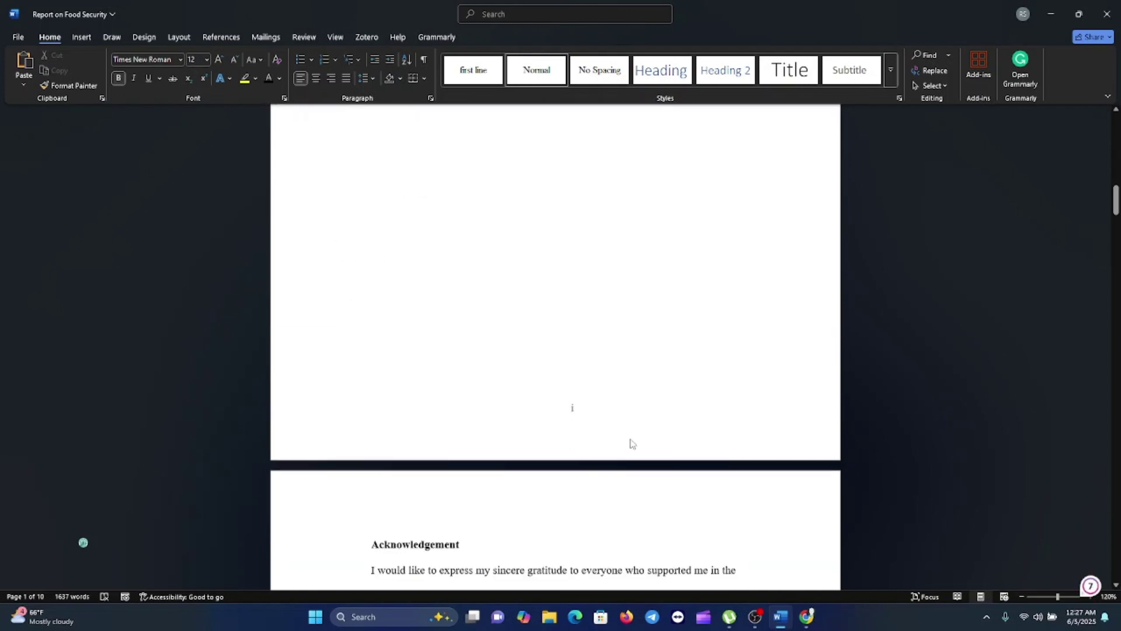
{"action": "scroll", "coordinate": [631, 440], "scroll_direction": "down", "scroll_amount": 8}
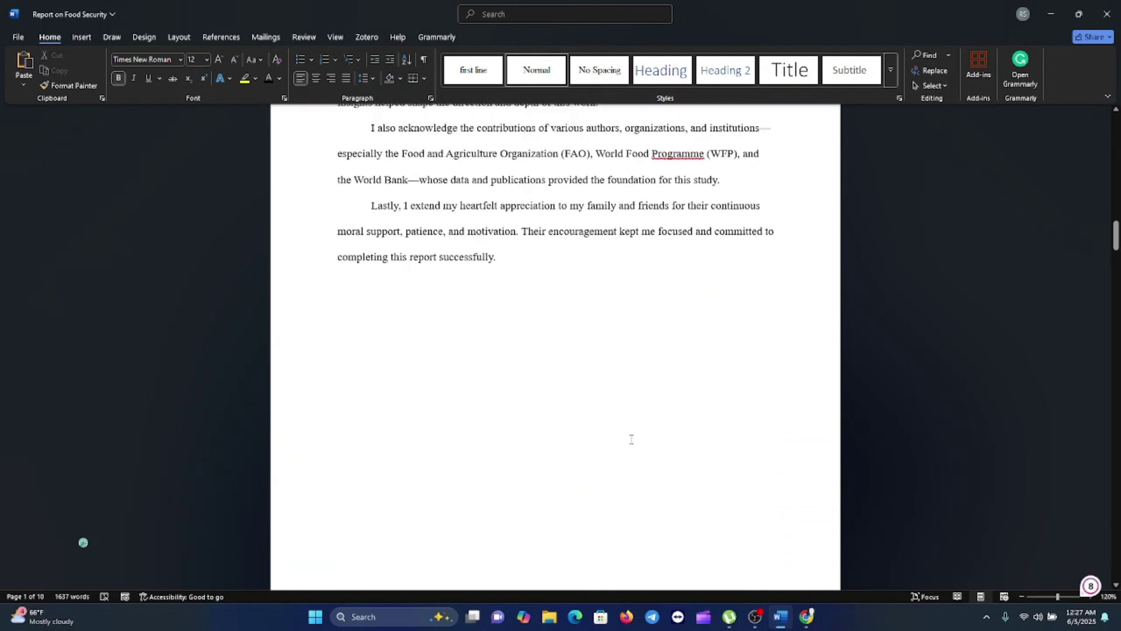
{"action": "scroll", "coordinate": [632, 435], "scroll_direction": "down", "scroll_amount": 10}
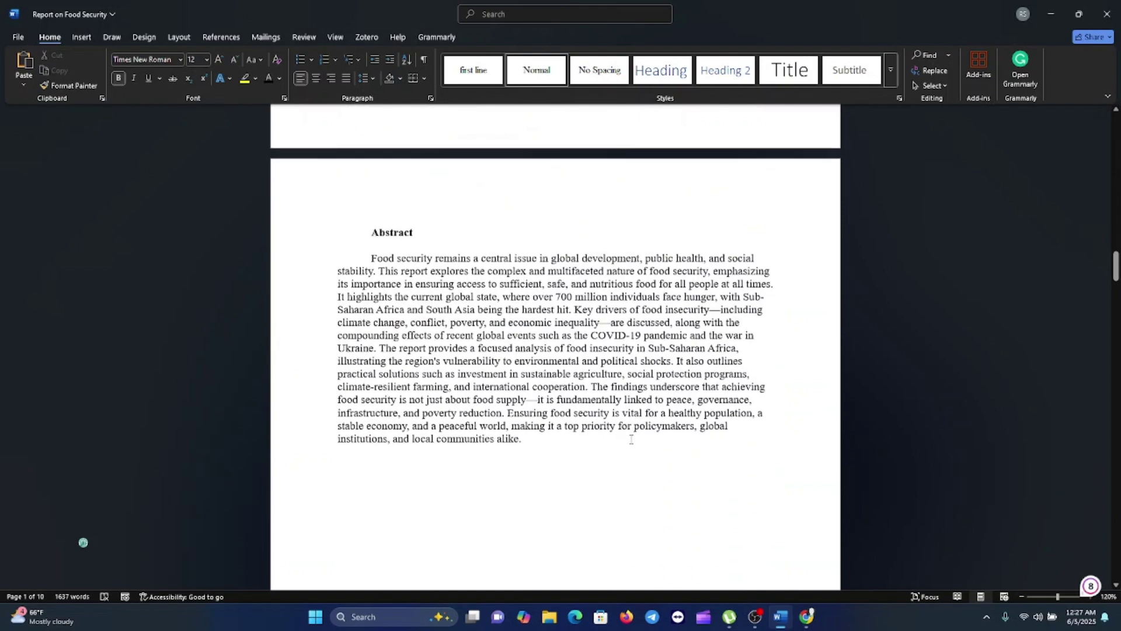
{"action": "scroll", "coordinate": [631, 439], "scroll_direction": "down", "scroll_amount": 10}
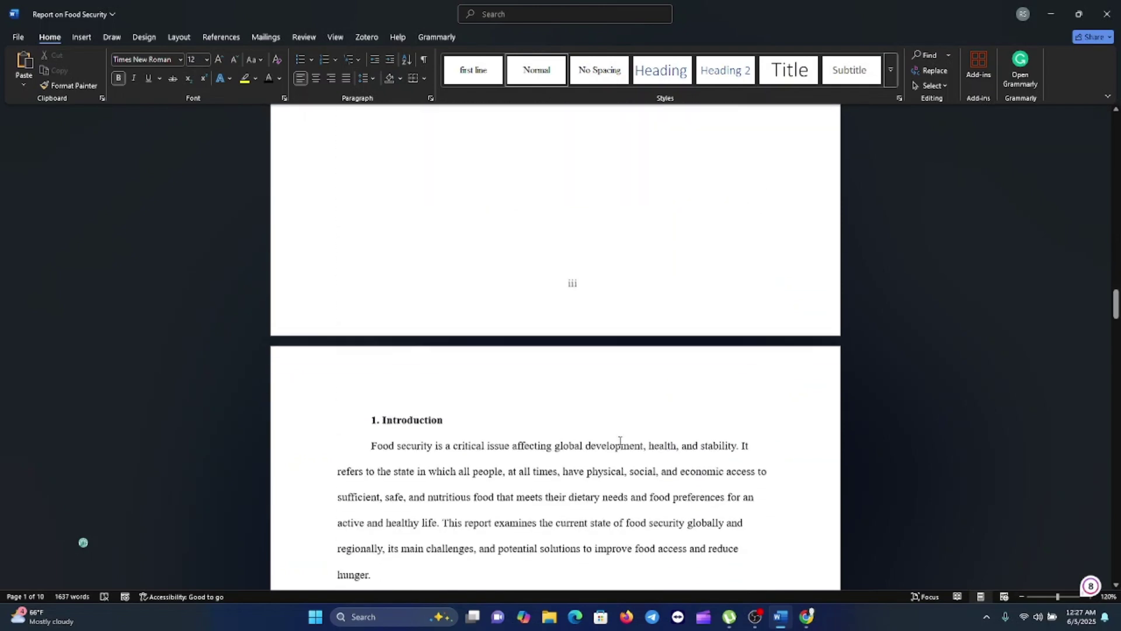
{"action": "scroll", "coordinate": [587, 429], "scroll_direction": "down", "scroll_amount": 4}
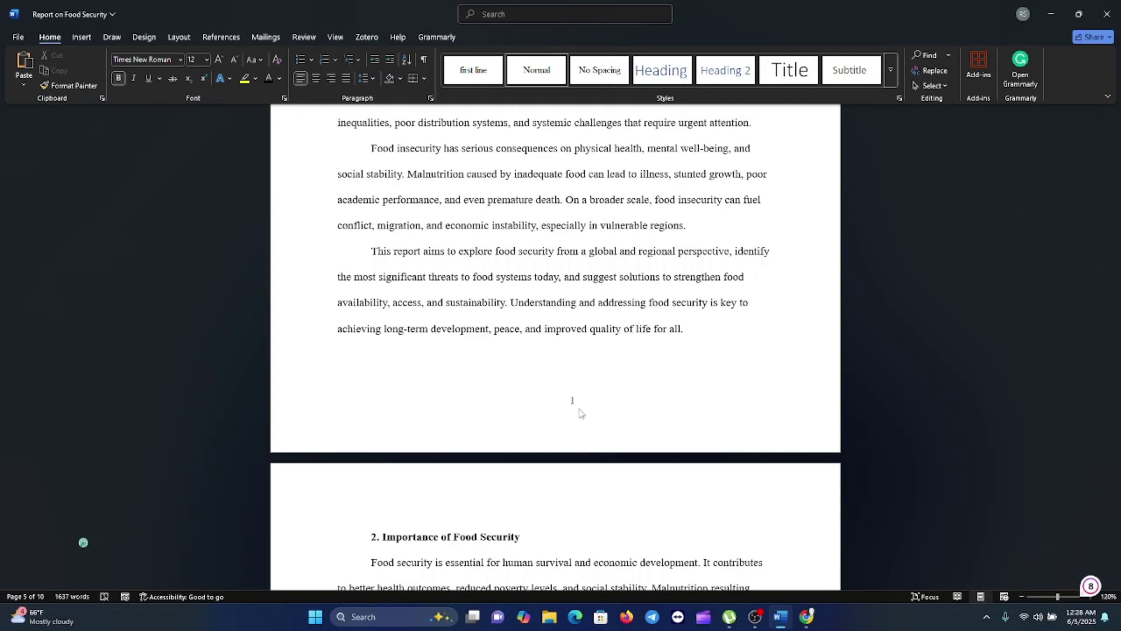
{"action": "scroll", "coordinate": [580, 413], "scroll_direction": "up", "scroll_amount": 10}
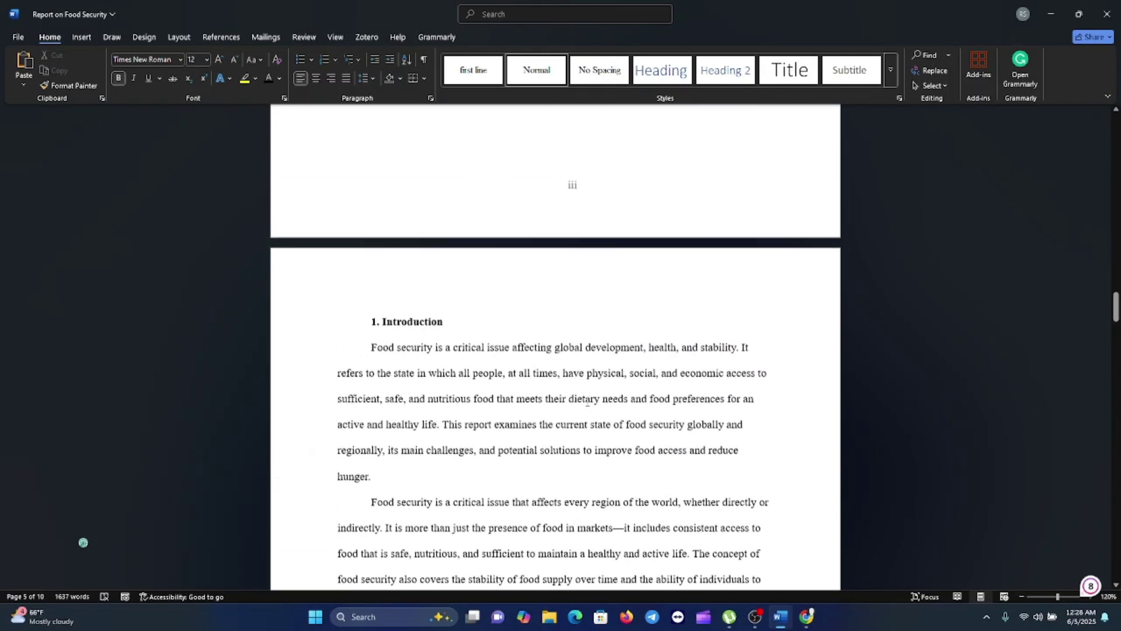
{"action": "scroll", "coordinate": [588, 401], "scroll_direction": "down", "scroll_amount": 3}
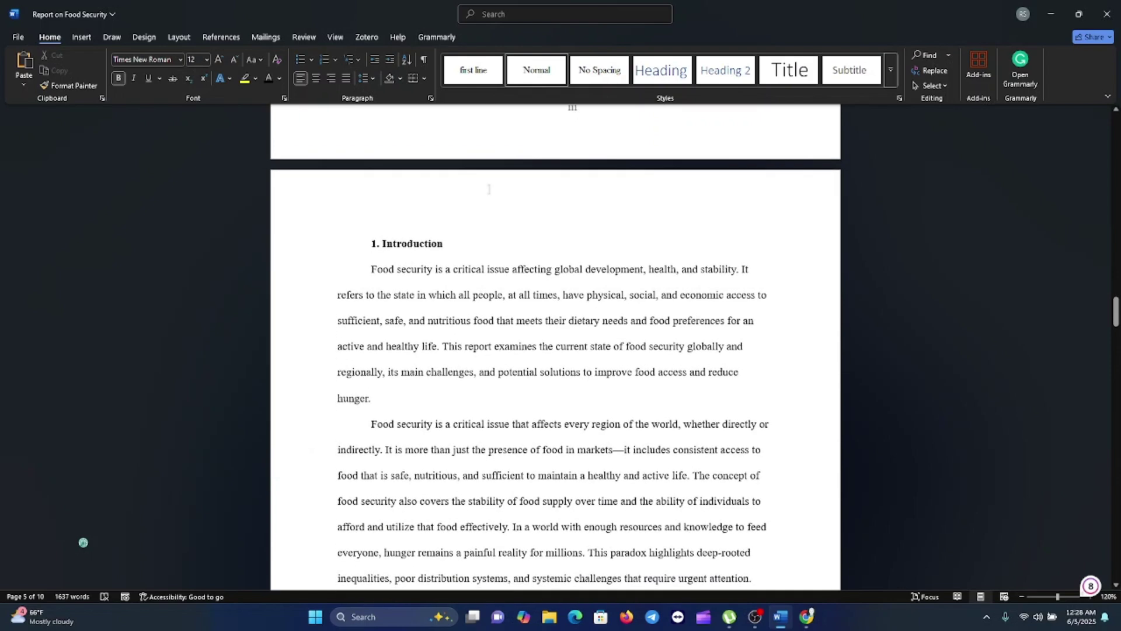
{"action": "left_click", "coordinate": [434, 245]}
{"action": "scroll", "coordinate": [508, 339], "scroll_direction": "down", "scroll_amount": 15}
{"action": "scroll", "coordinate": [529, 366], "scroll_direction": "down", "scroll_amount": 2}
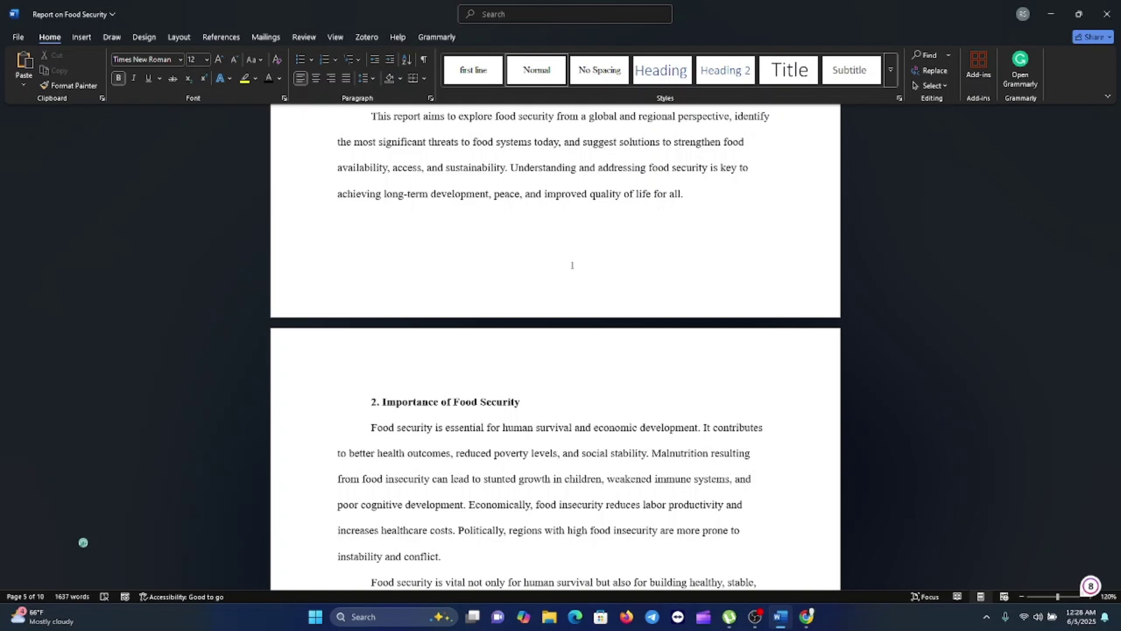
{"action": "key", "text": "alt+Tab"}
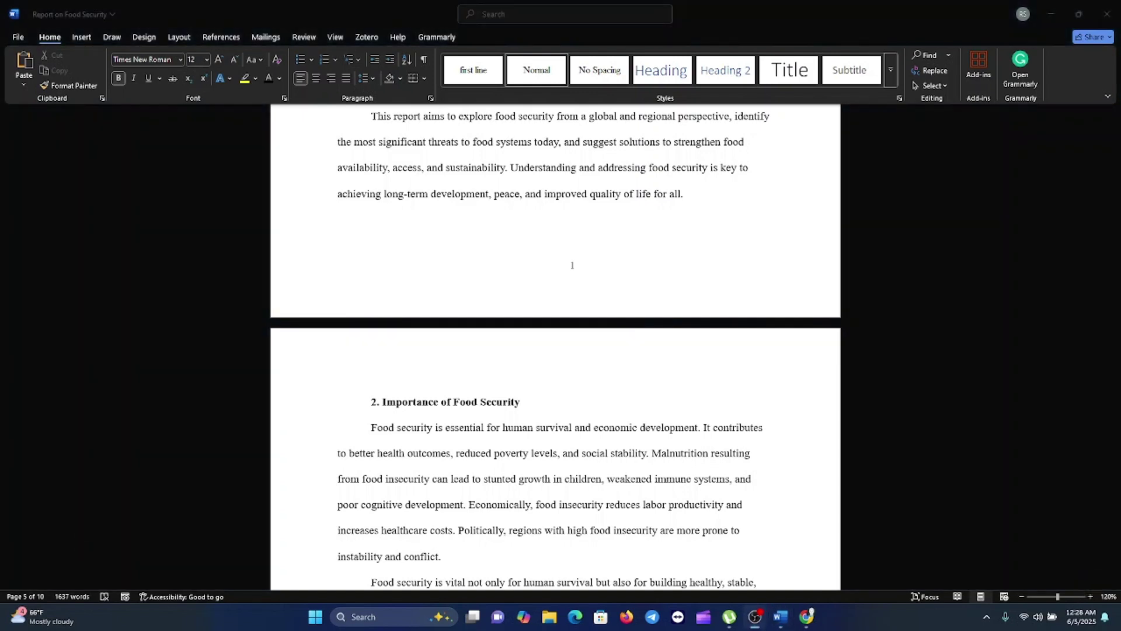